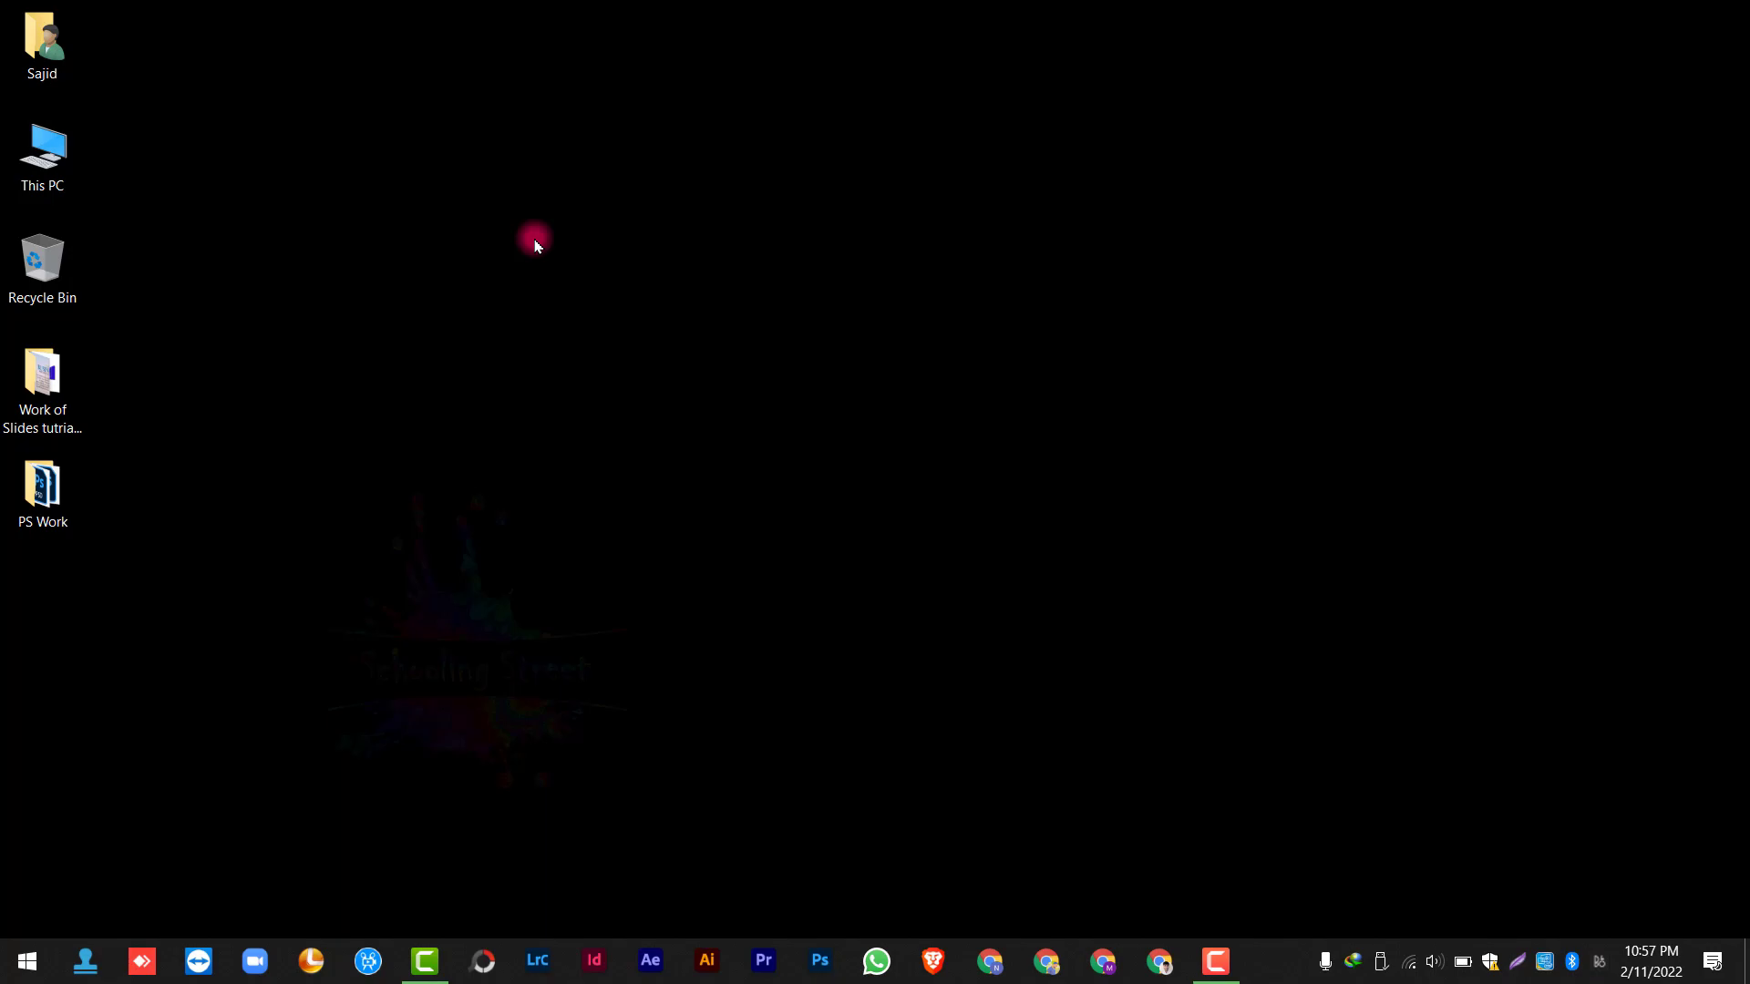
# Launch Photoshop and create a Default Photoshop Size document, 7 × 5 in at 300 ppi
pyautogui.click(821, 965)
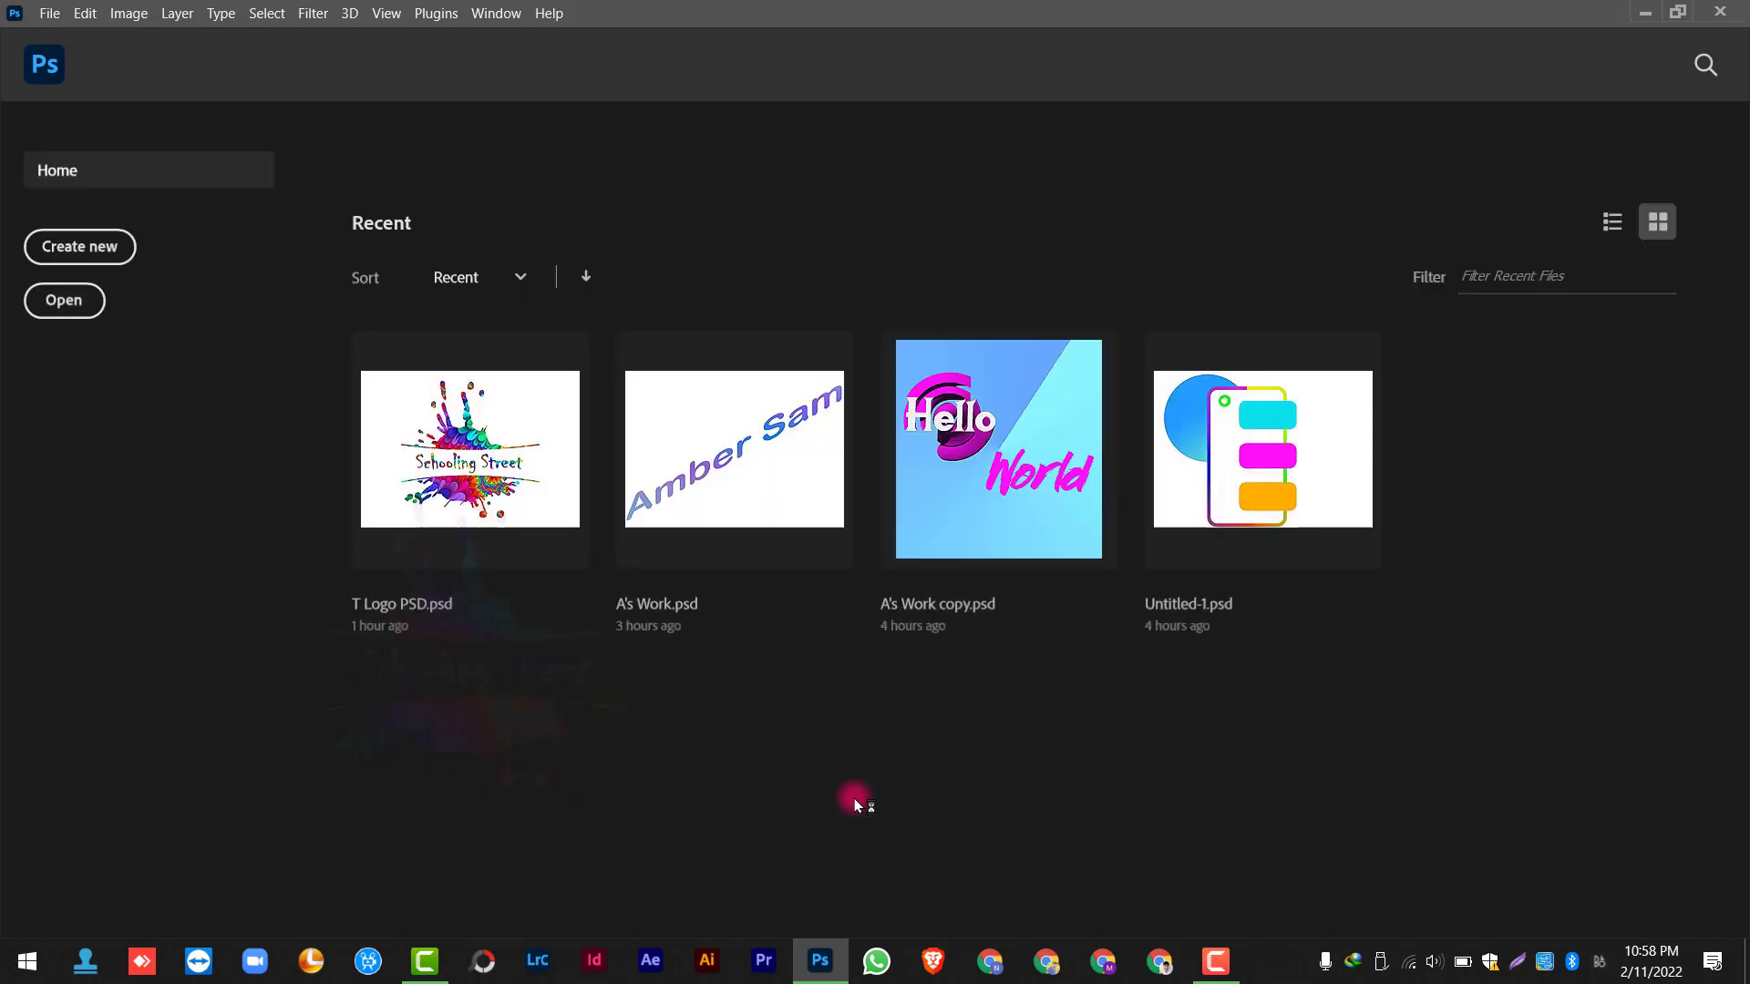
pyautogui.click(52, 247)
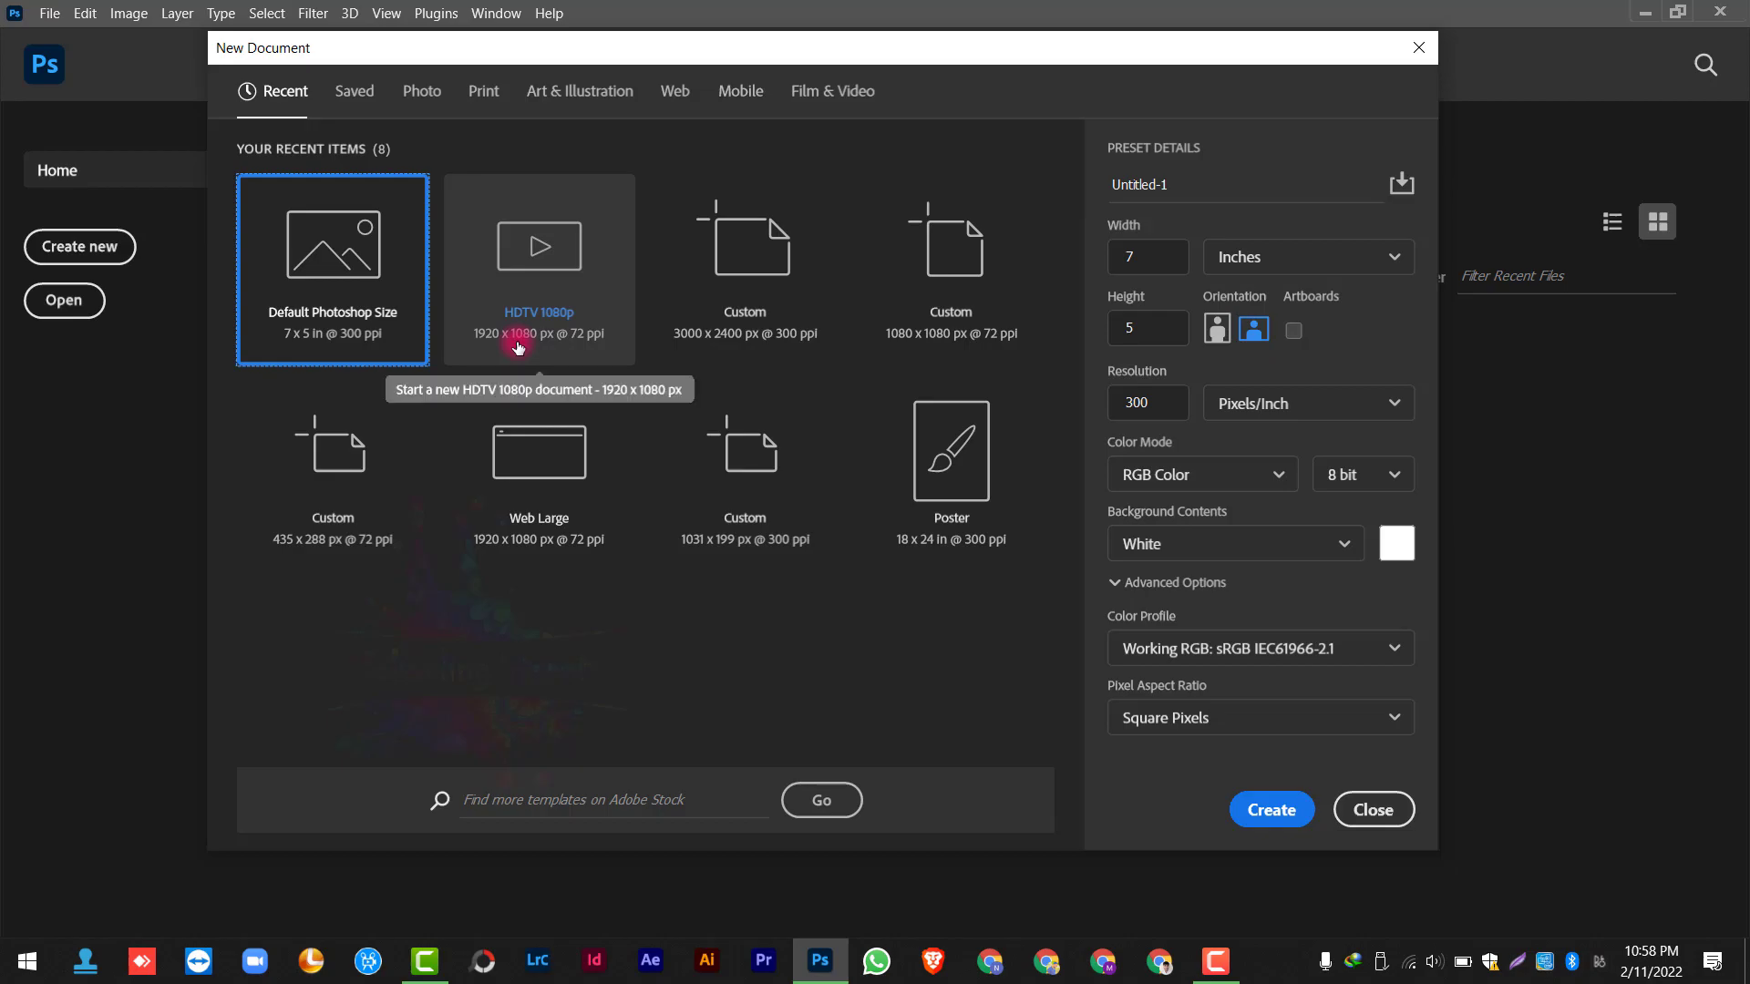
pyautogui.click(431, 100)
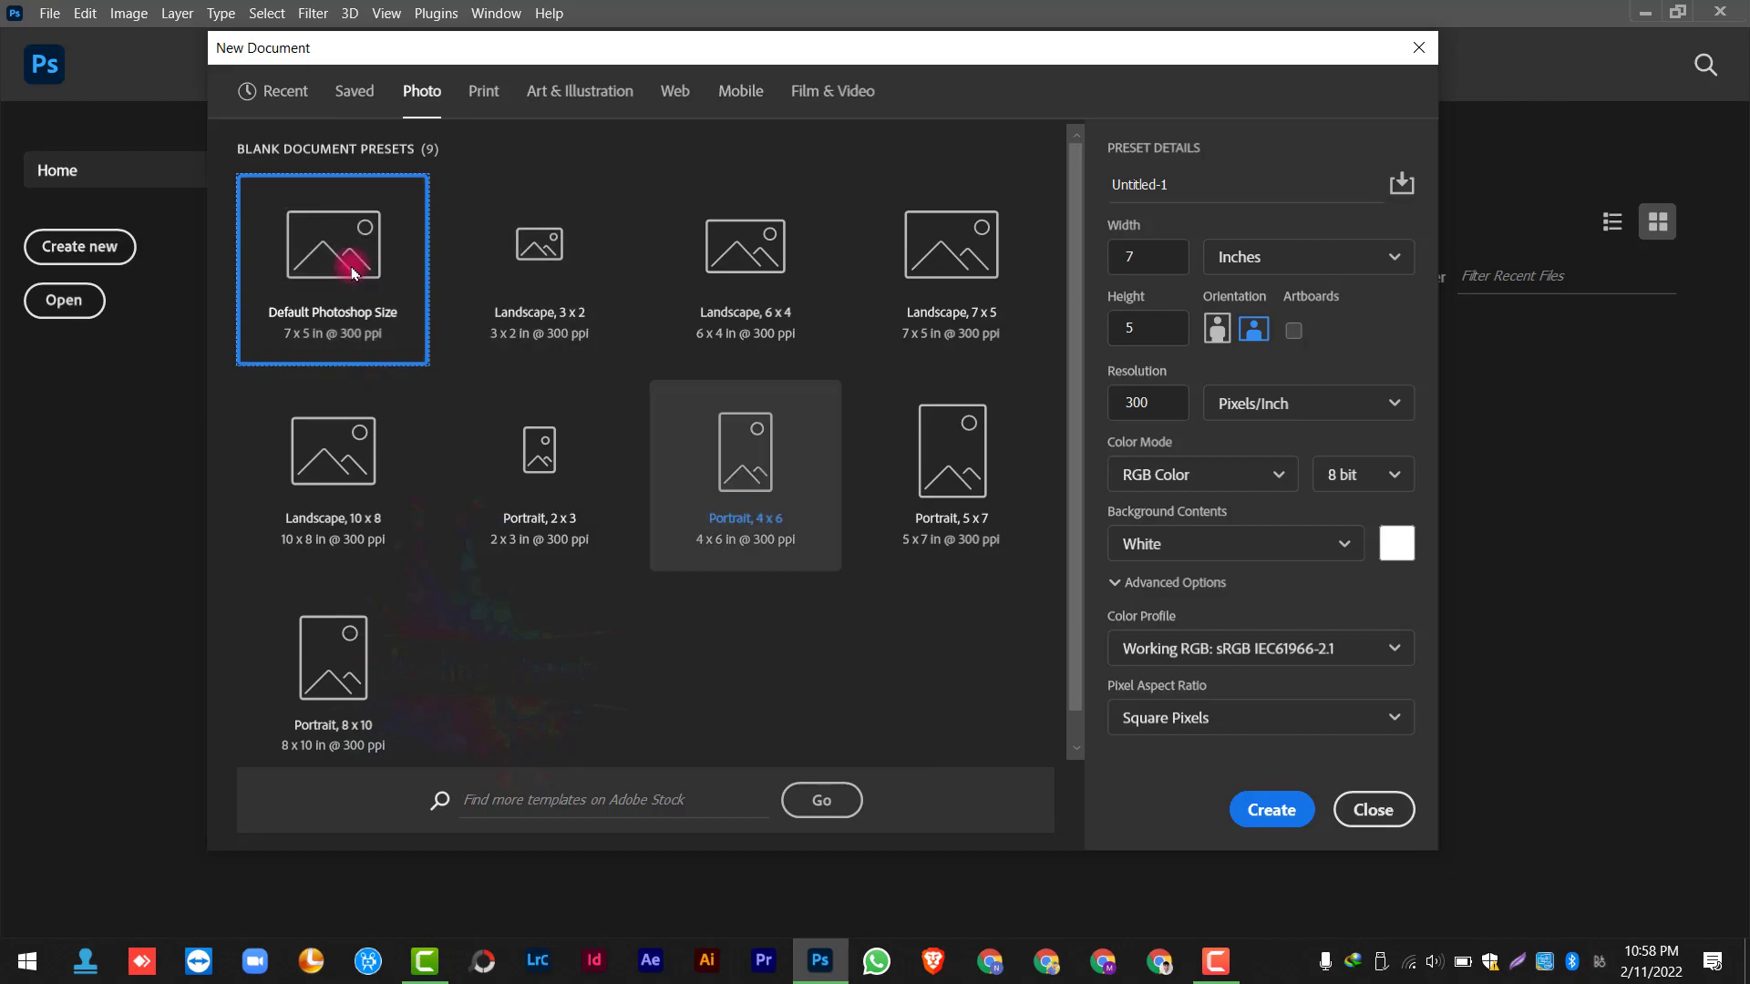
pyautogui.click(1257, 812)
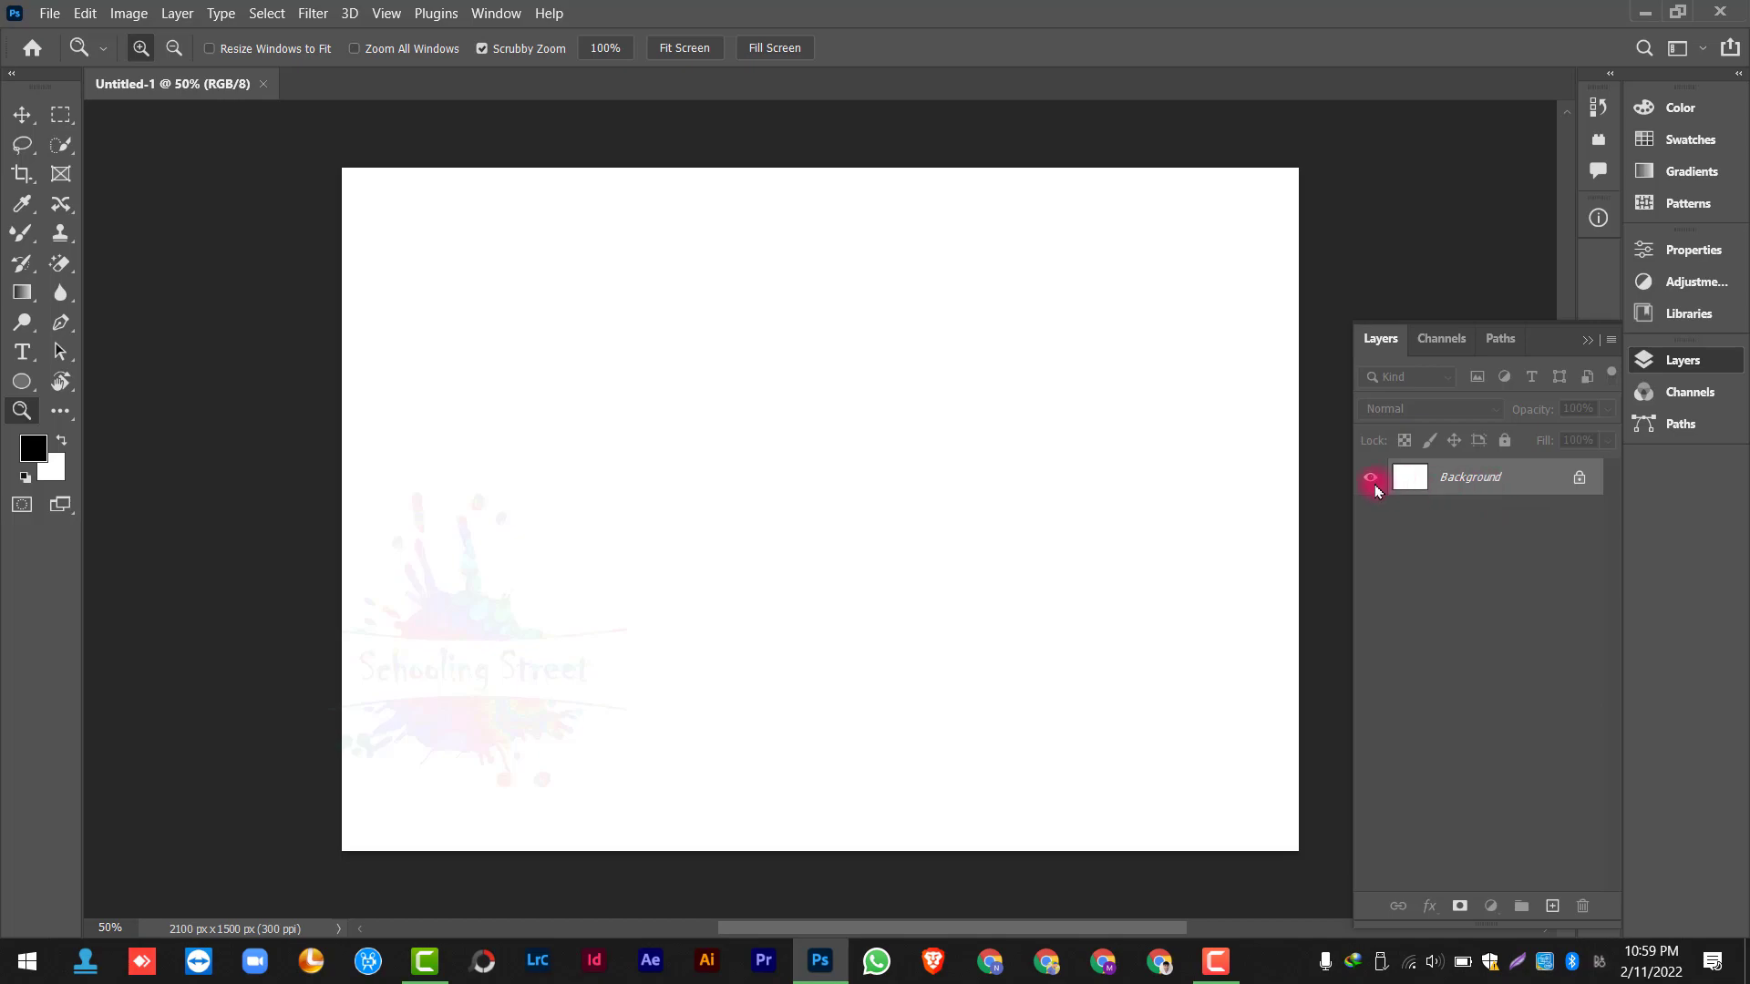
# Unlock the Background into Layer 0 and toggle its visibility off and back on
pyautogui.click(1579, 478)
pyautogui.click(1371, 478)
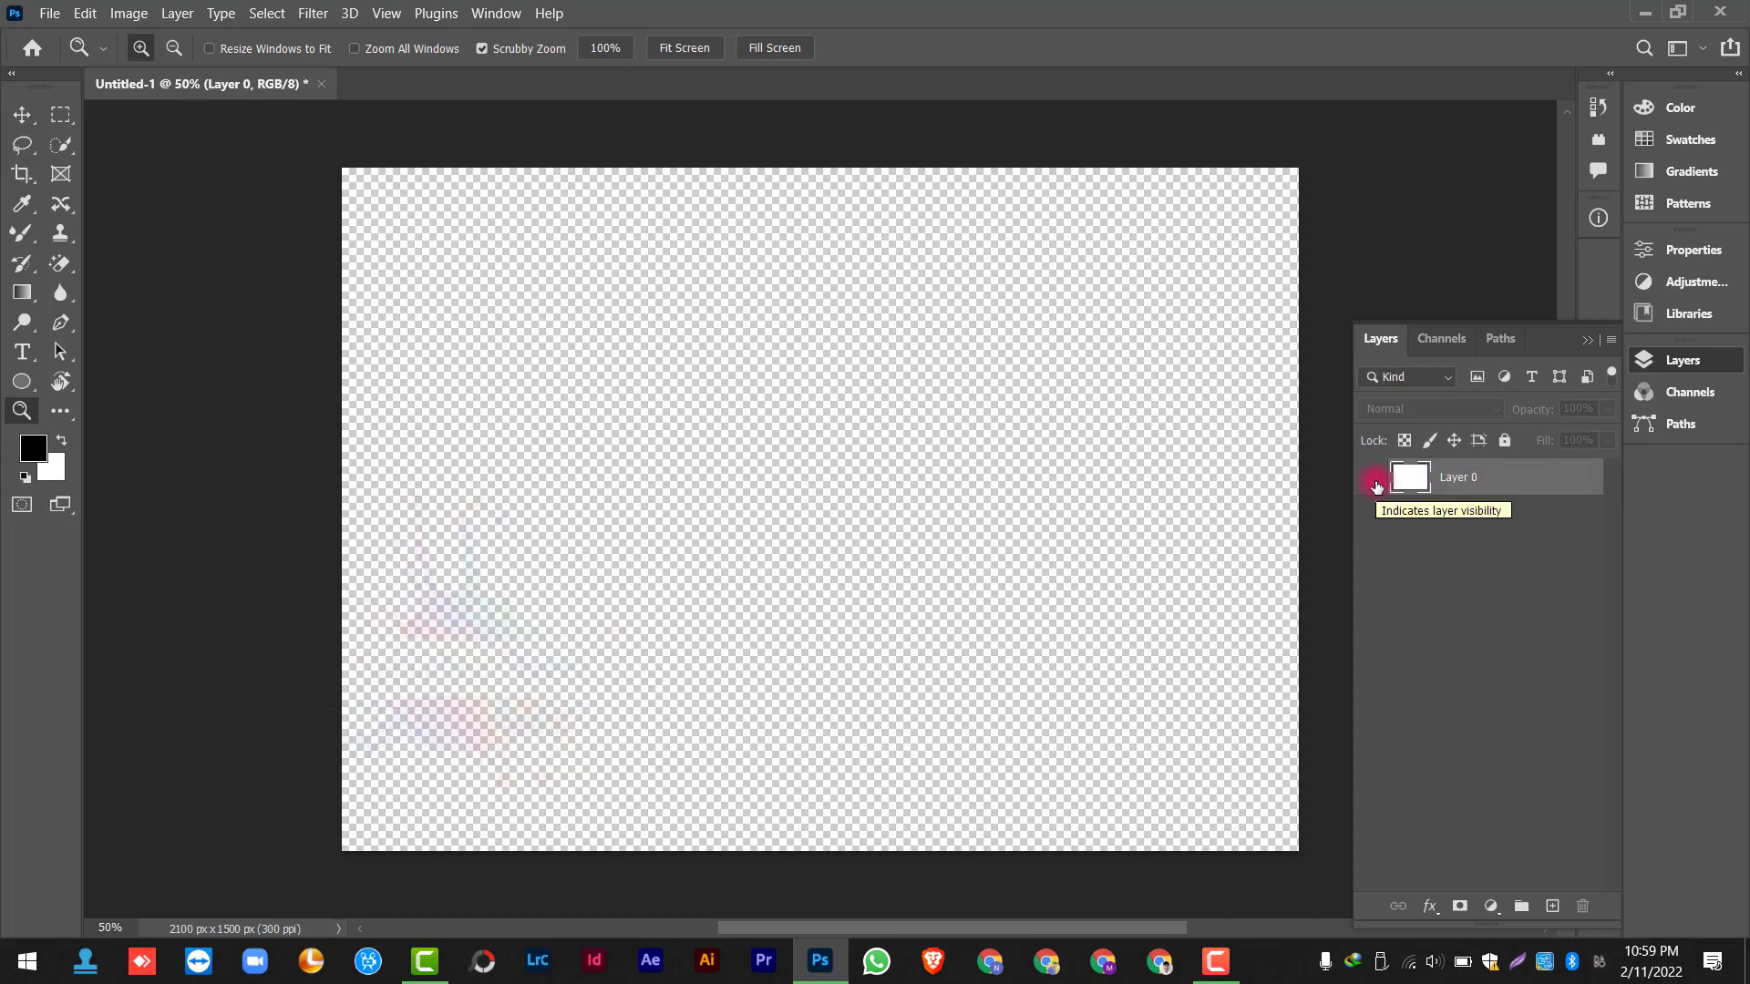
pyautogui.click(1372, 478)
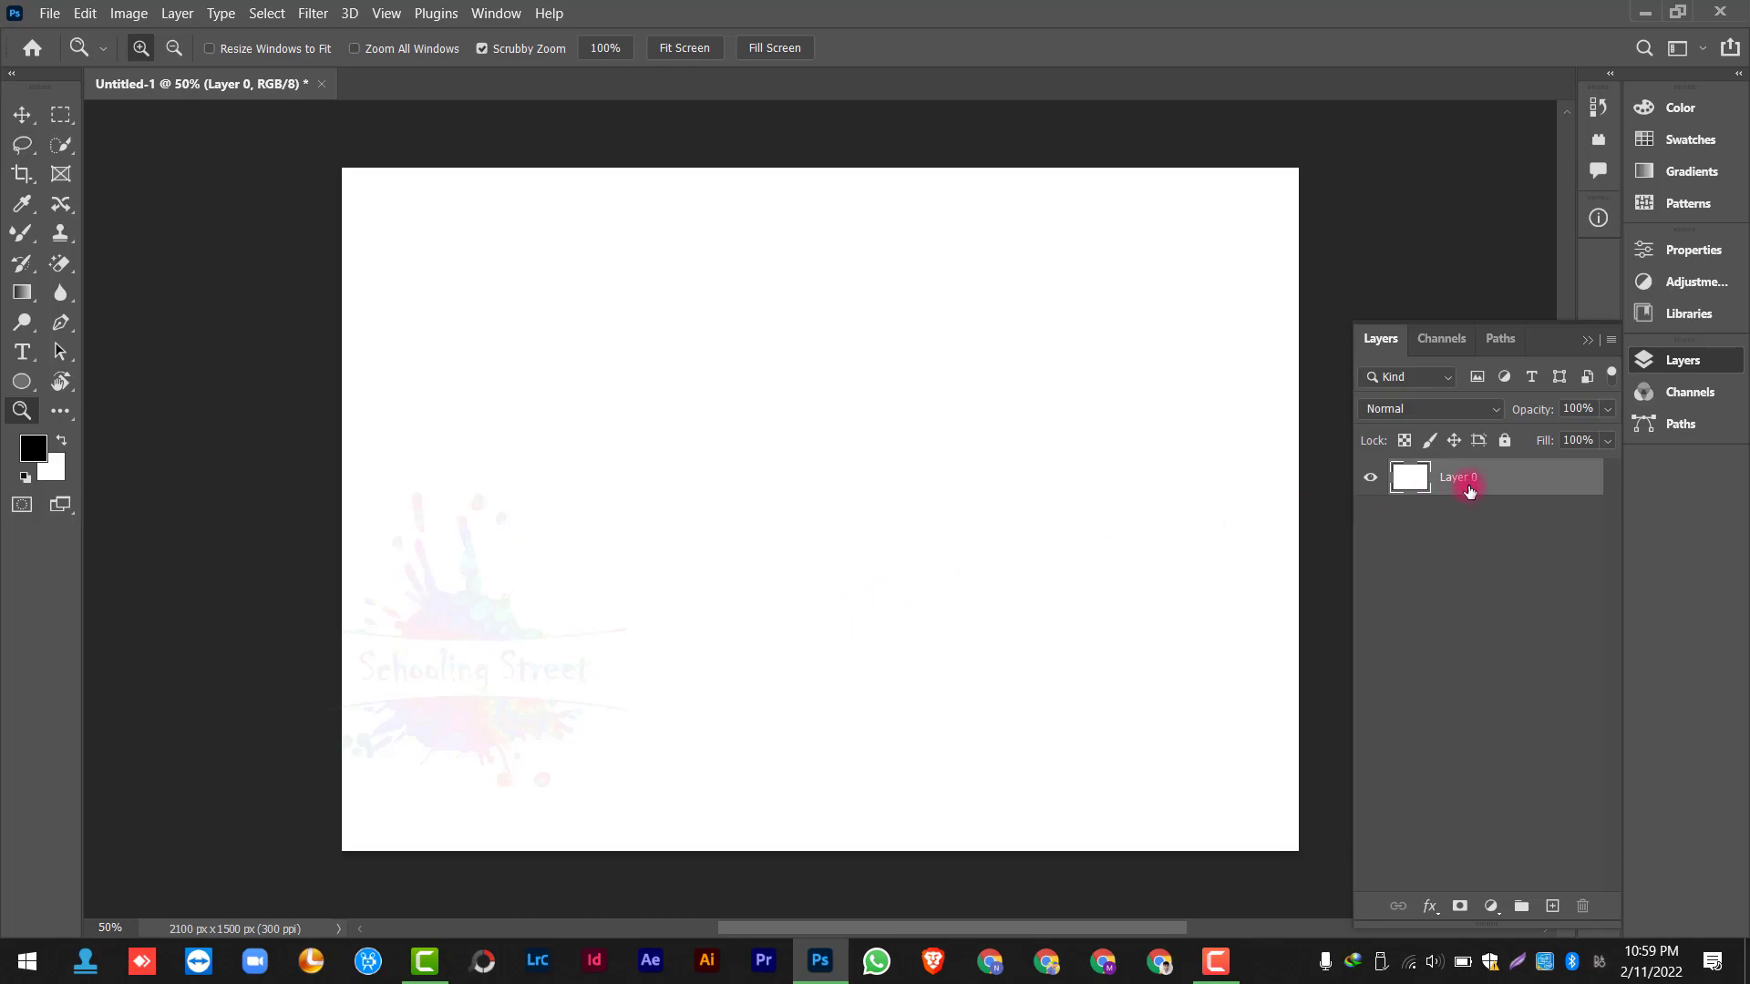
# Add a Solid Color fill layer in olive green #7a8110 above Layer 0
pyautogui.click(1497, 910)
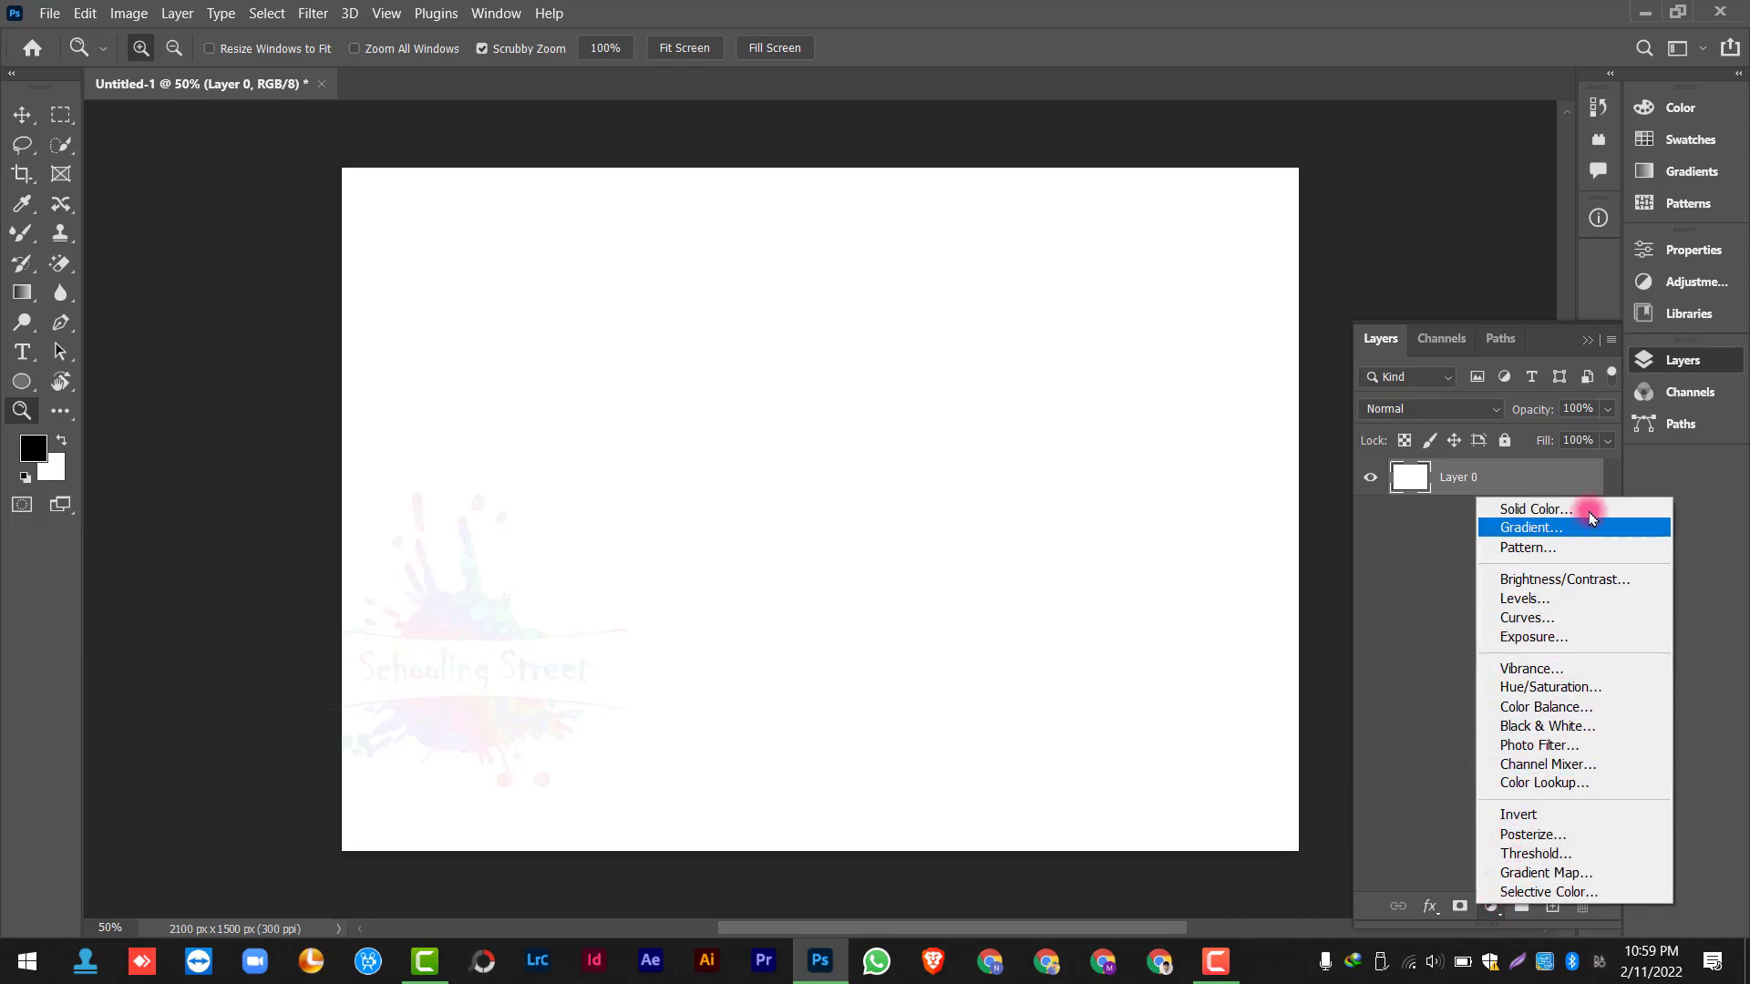
pyautogui.press('Down')
pyautogui.press('Down')
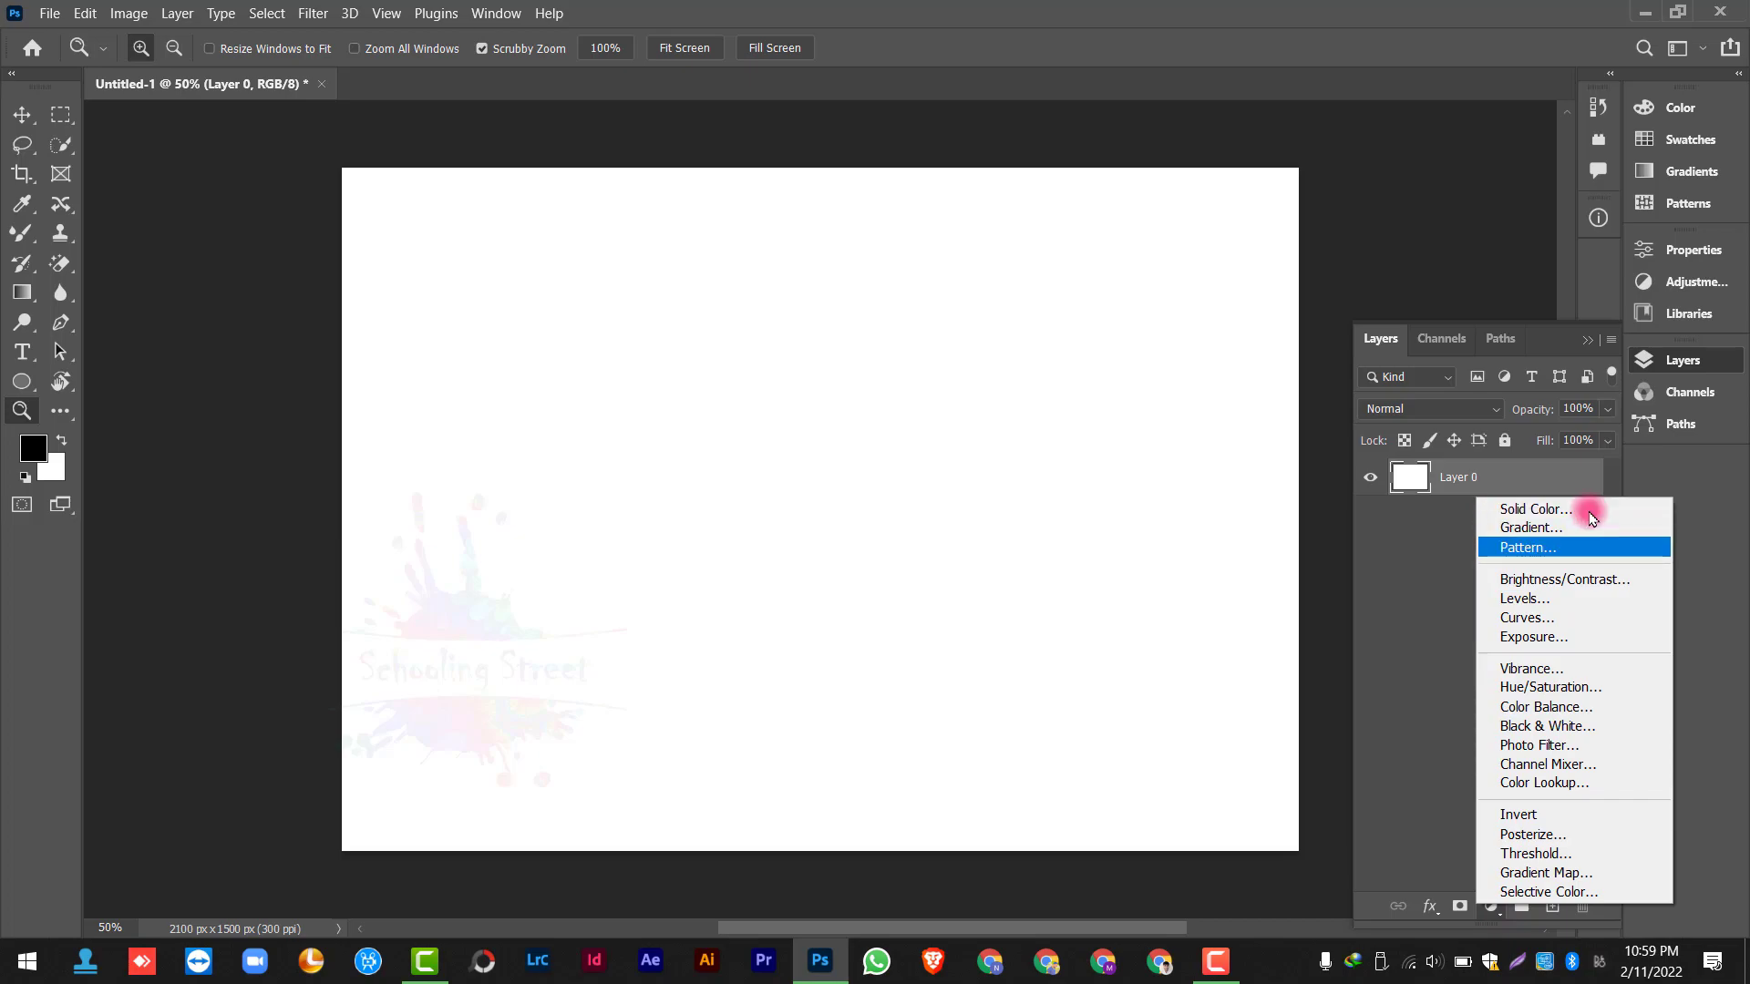
pyautogui.press('Up')
pyautogui.press('Up')
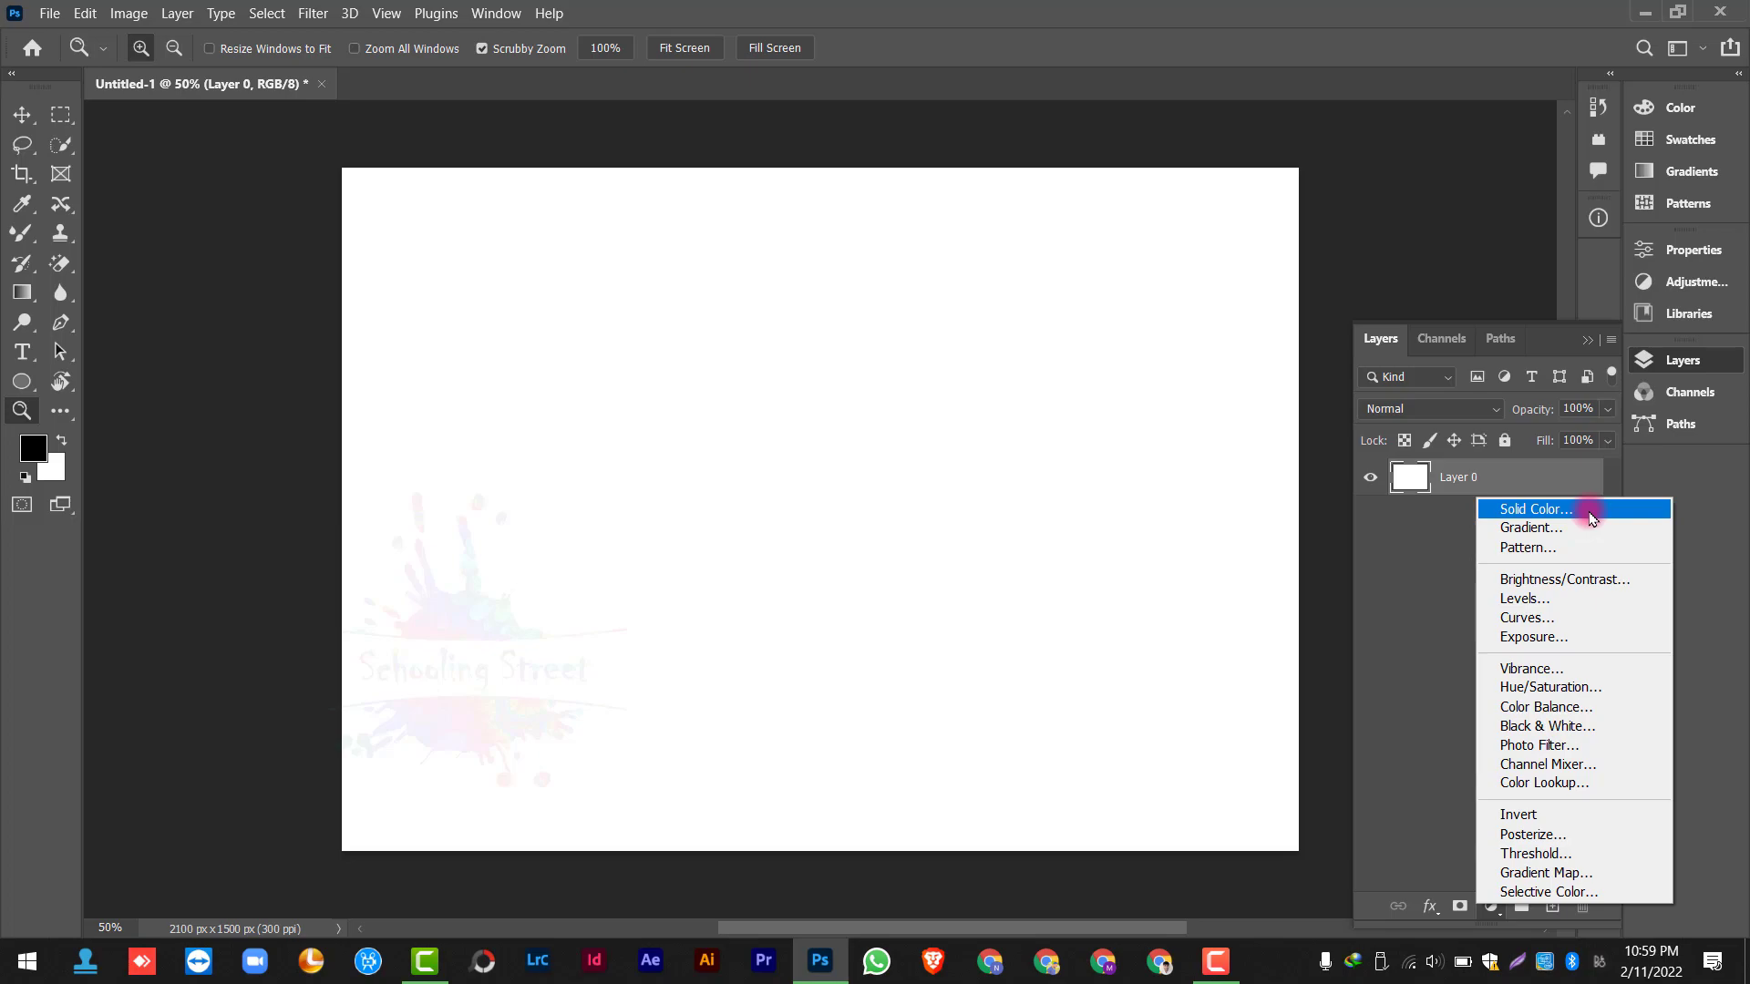
pyautogui.click(1591, 517)
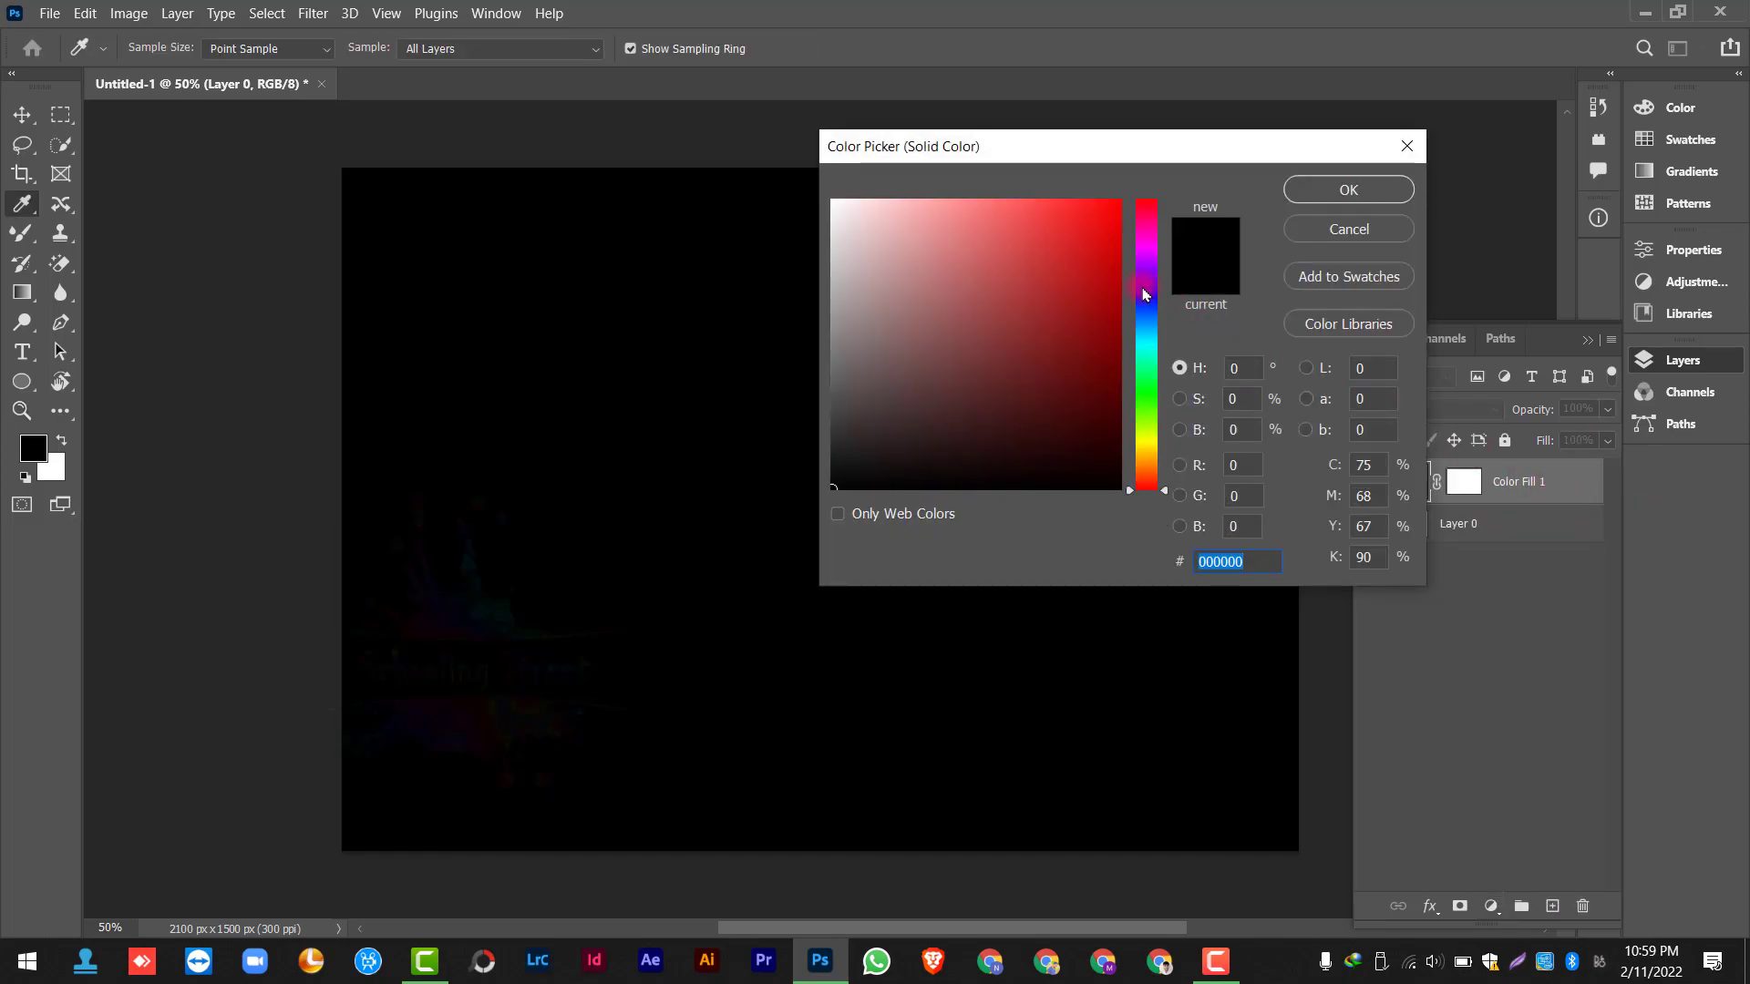
pyautogui.moveTo(1146, 294); pyautogui.dragTo(1147, 408)
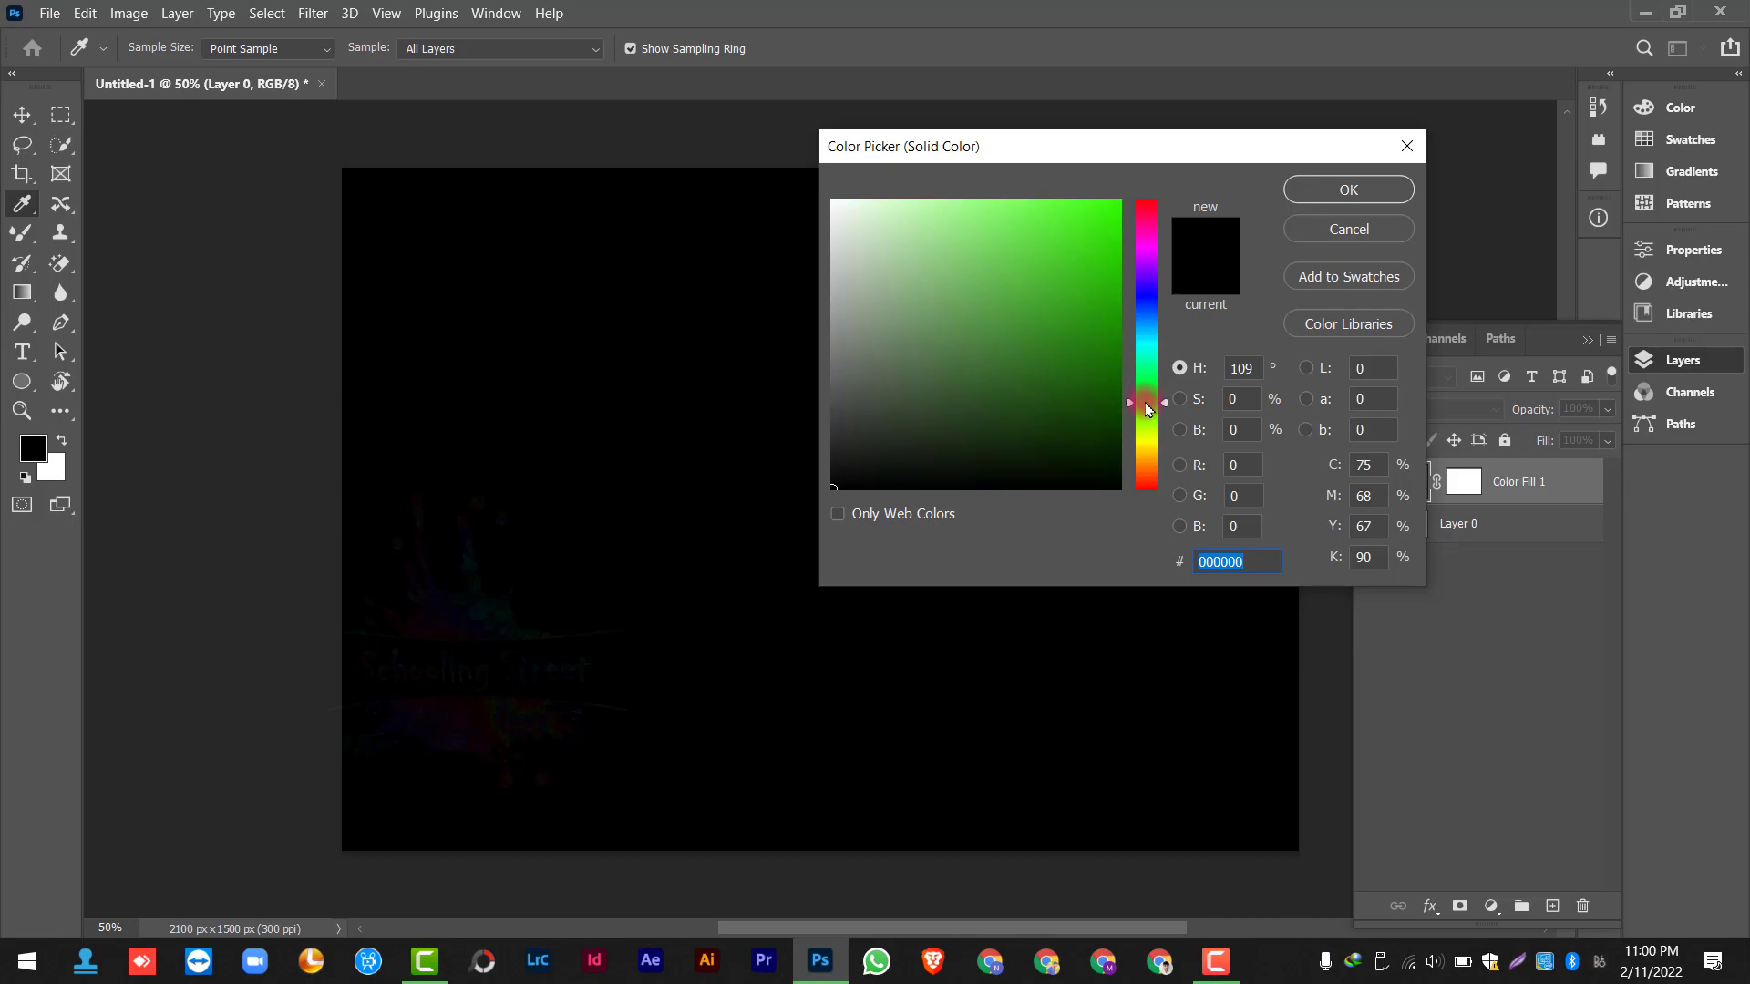
pyautogui.moveTo(1146, 409); pyautogui.dragTo(1148, 425)
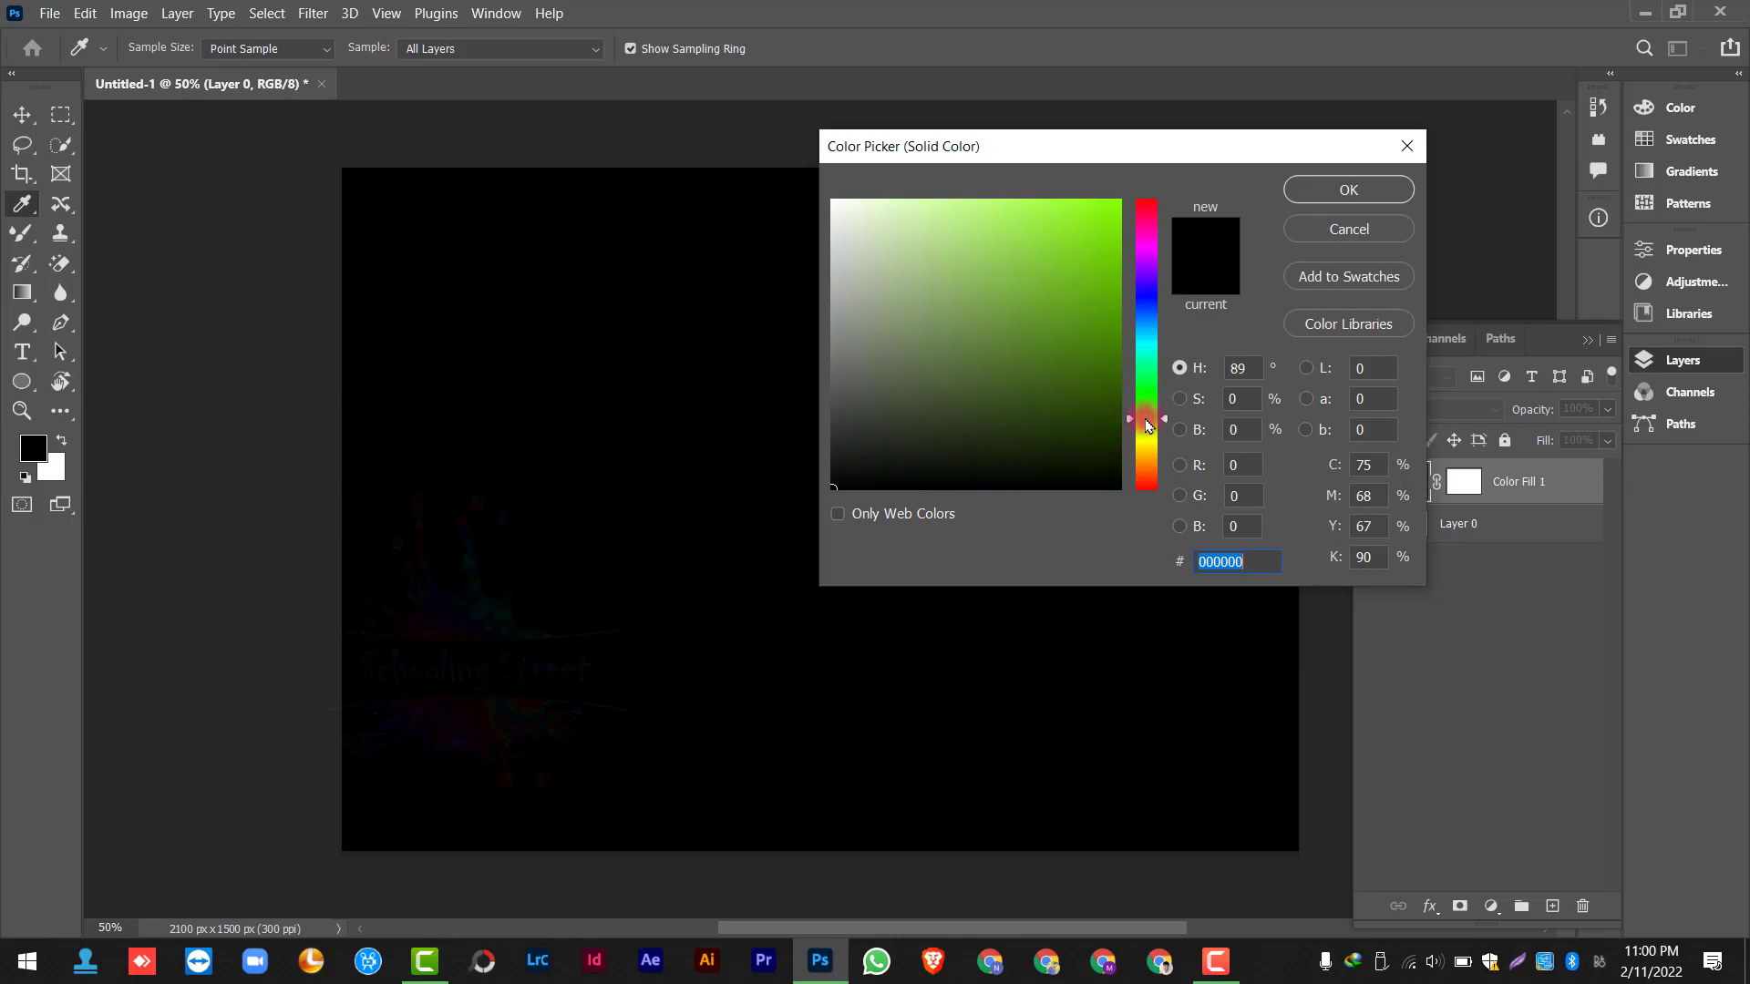
pyautogui.moveTo(1104, 238); pyautogui.dragTo(1094, 358)
pyautogui.click(1147, 440)
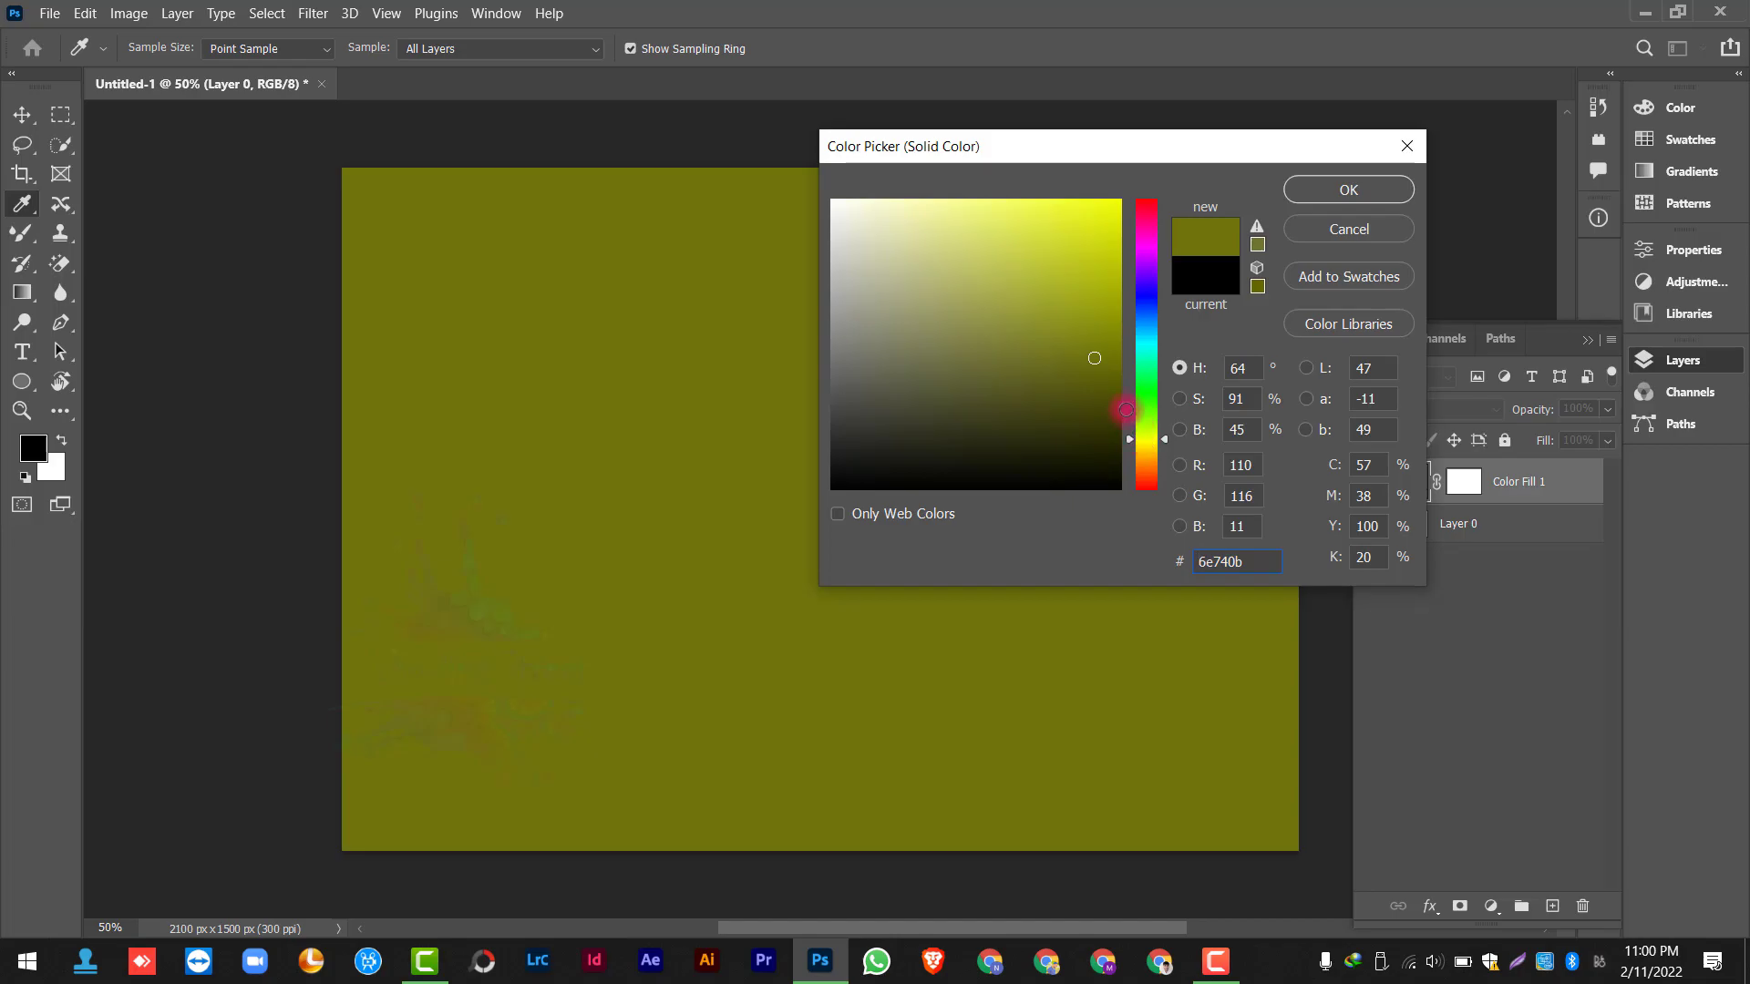
pyautogui.click(1085, 342)
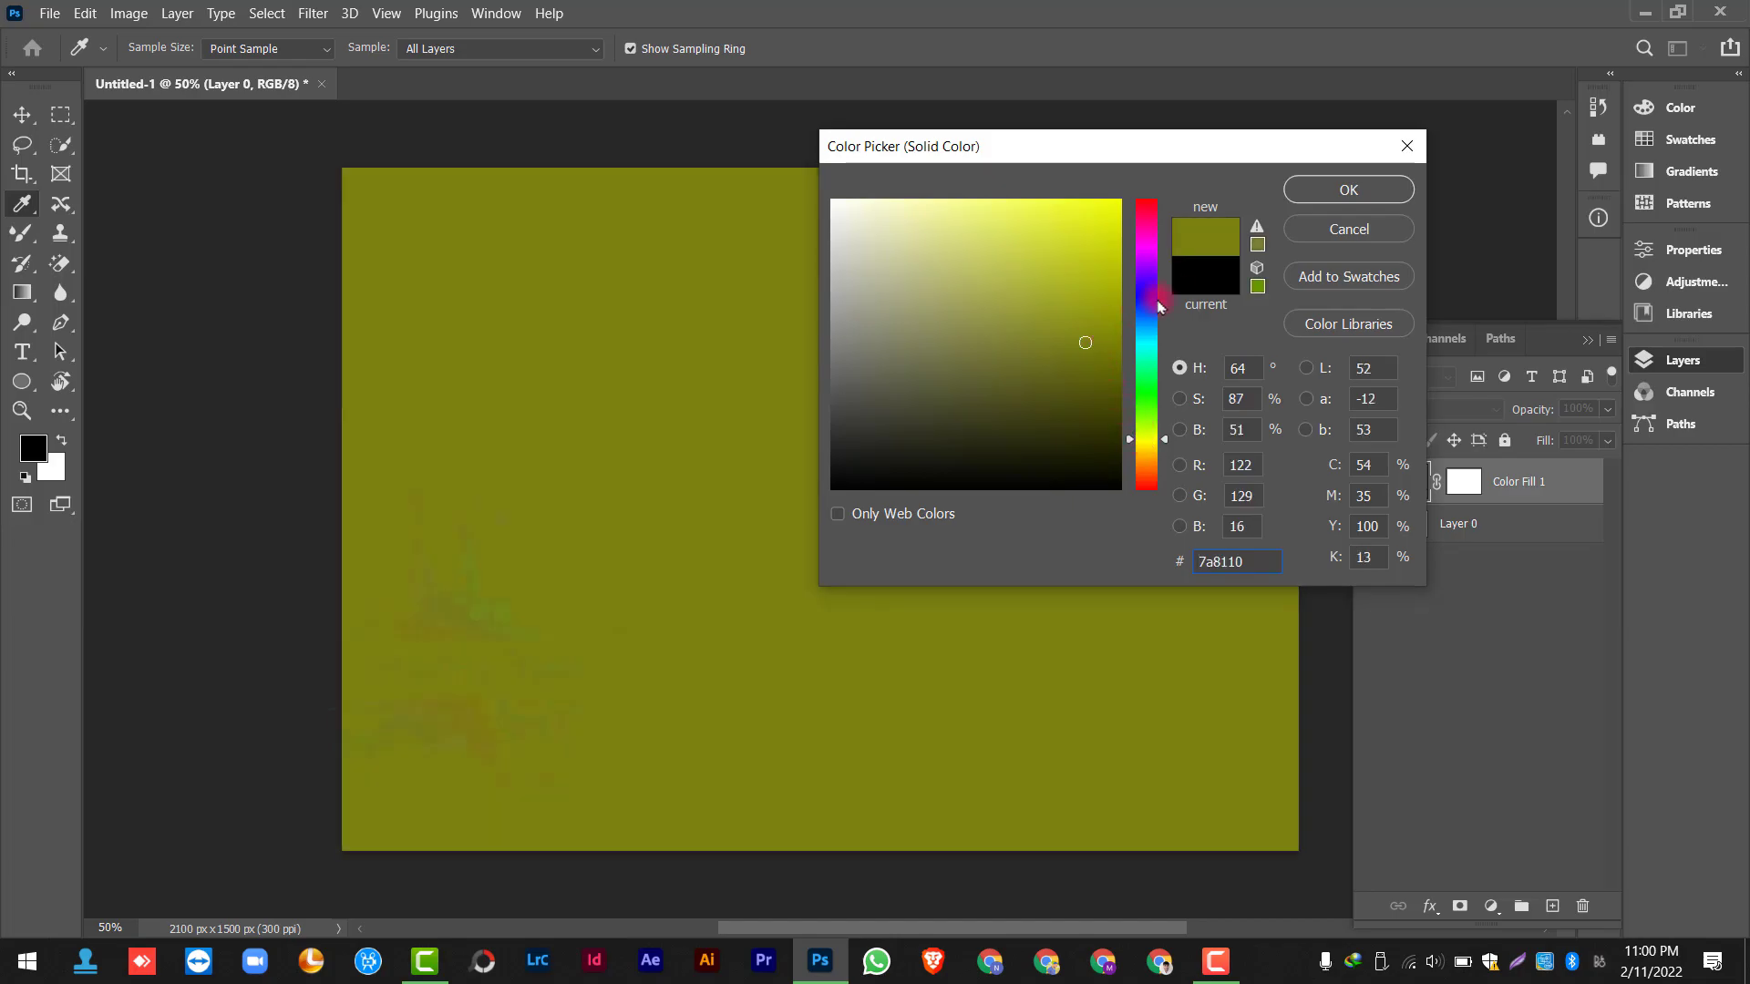
pyautogui.click(1329, 191)
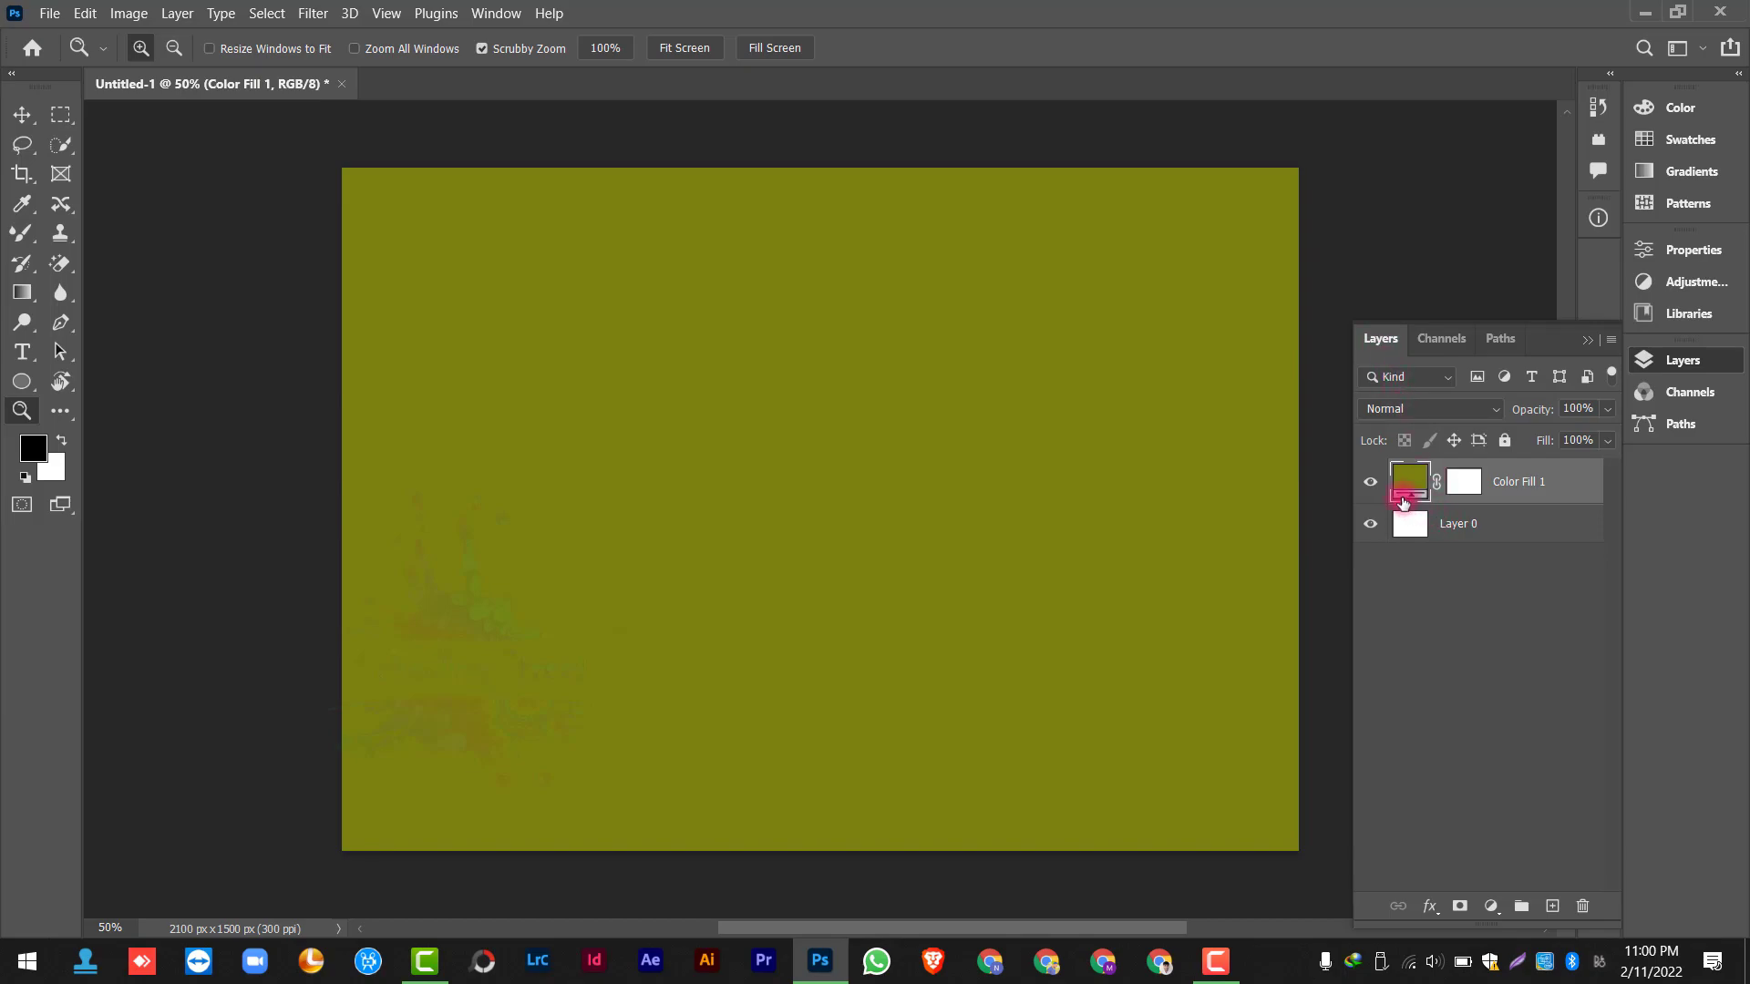
# Recolour Color Fill 1 to purple #801081, then hide it and select Layer 0
pyautogui.click(1371, 484)
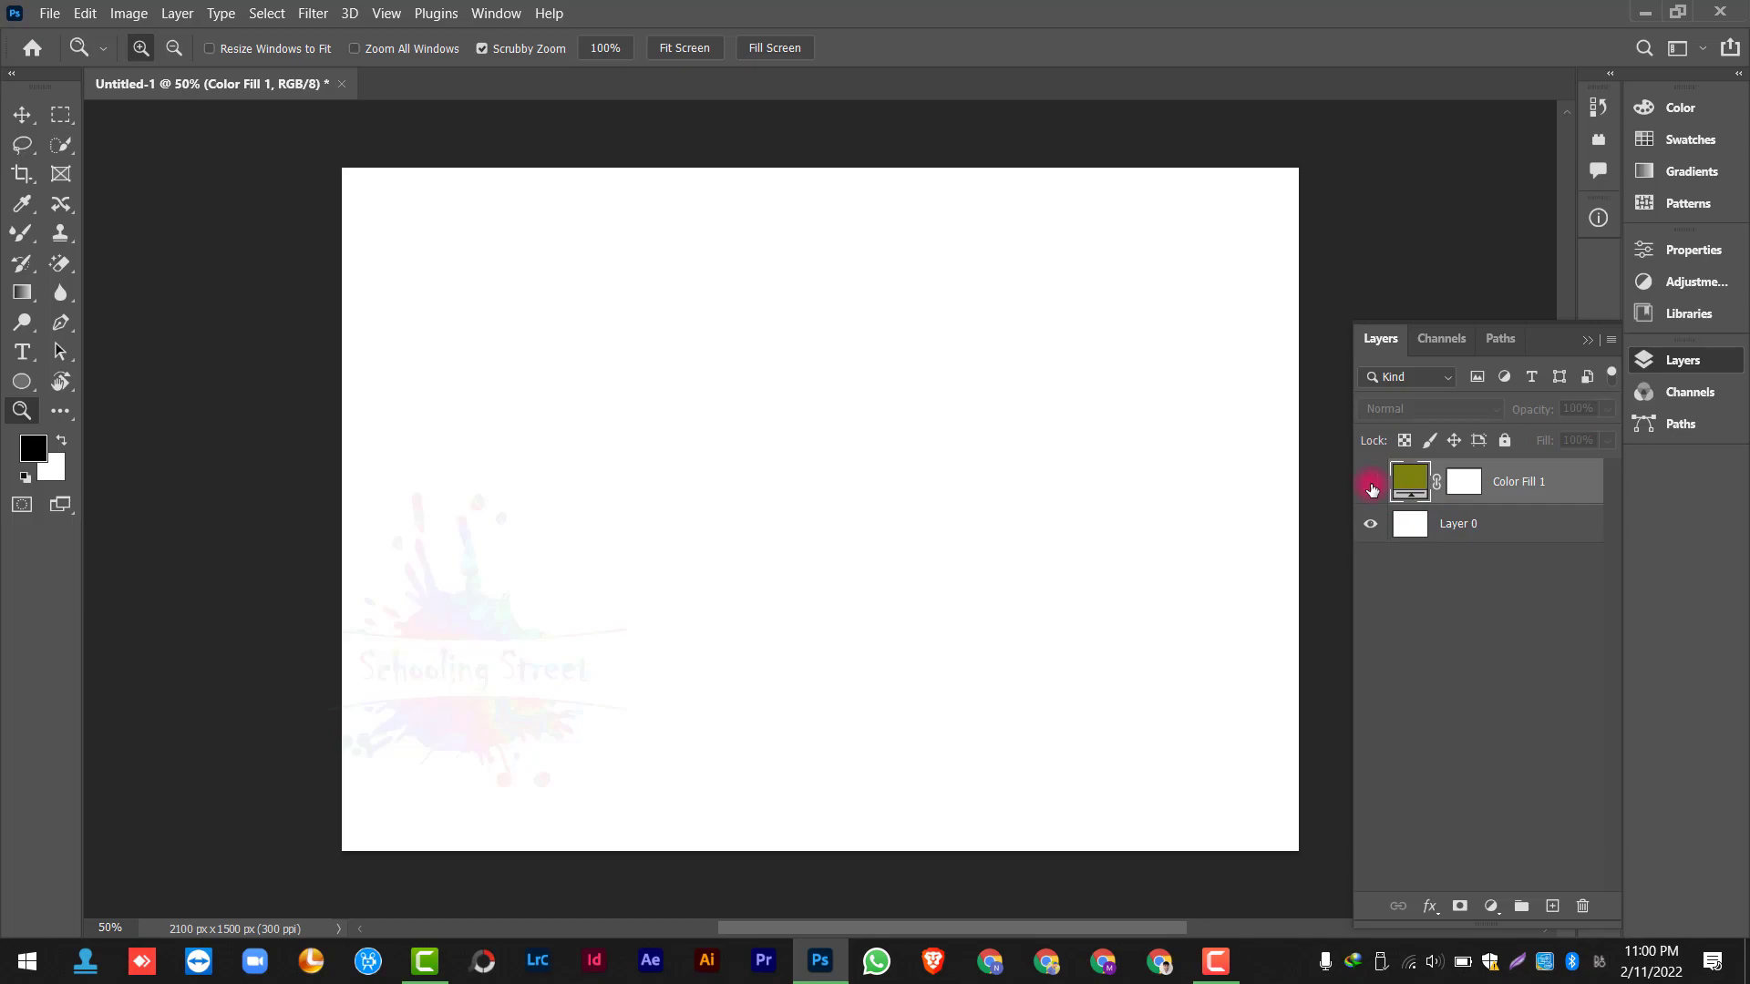
pyautogui.click(1372, 488)
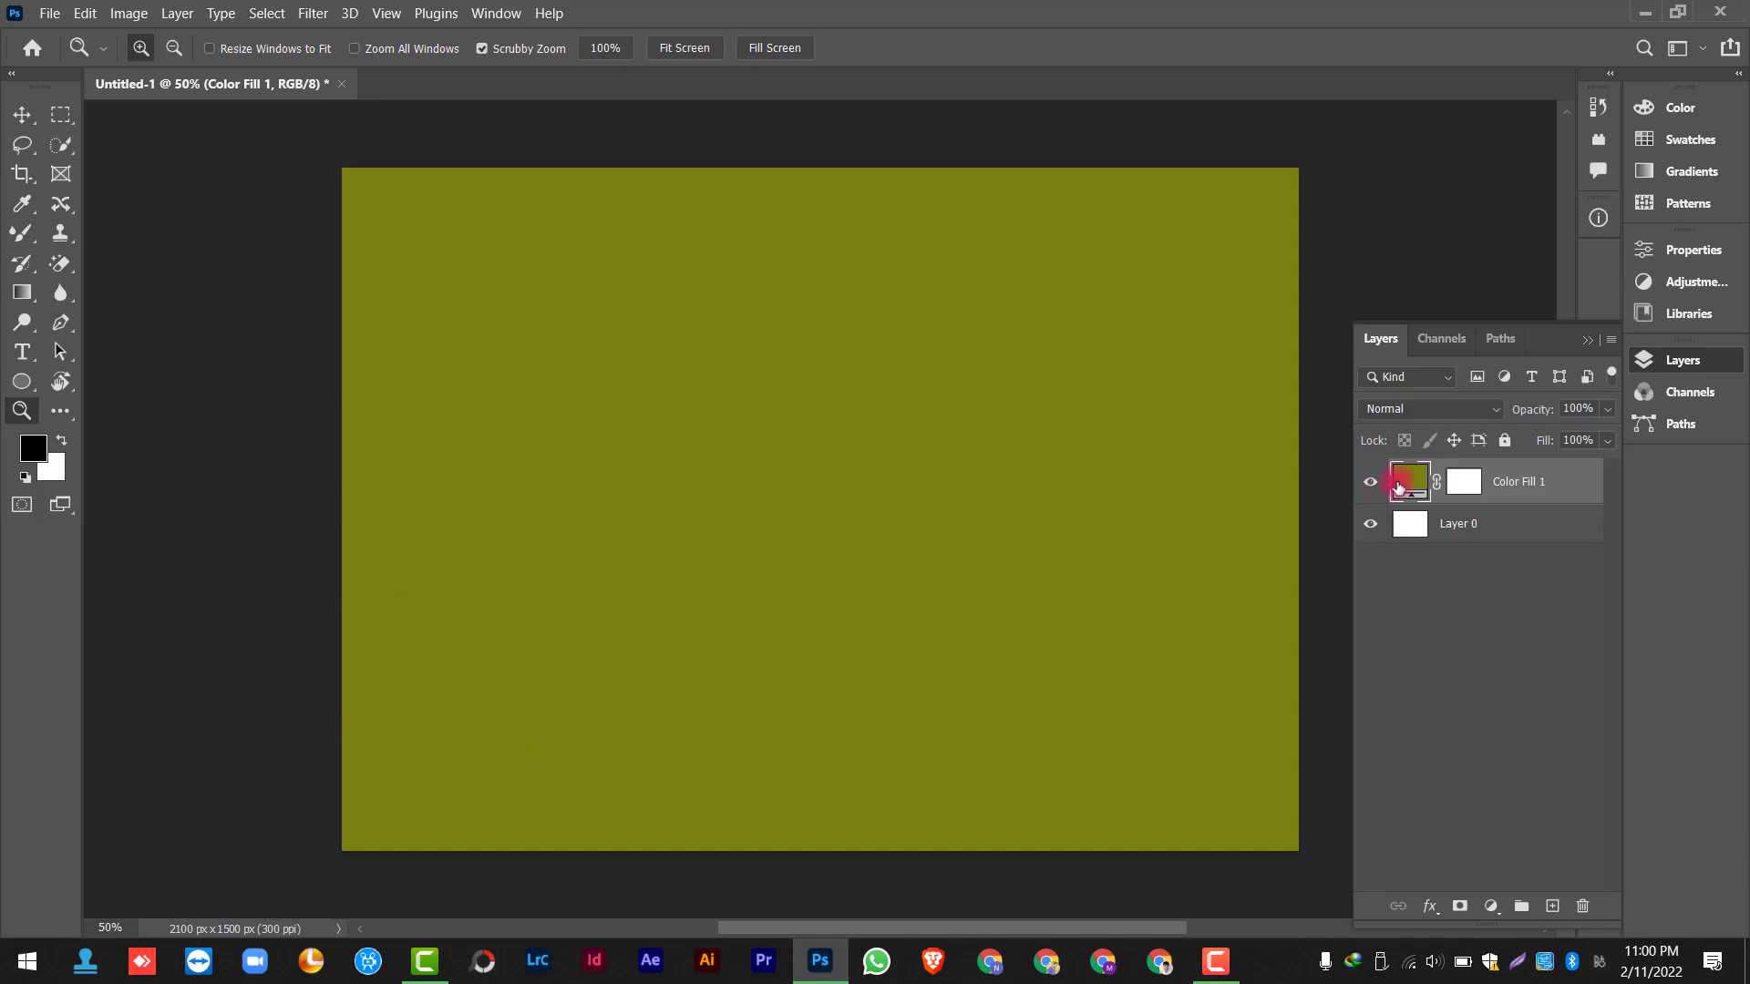
pyautogui.doubleClick(1410, 480)
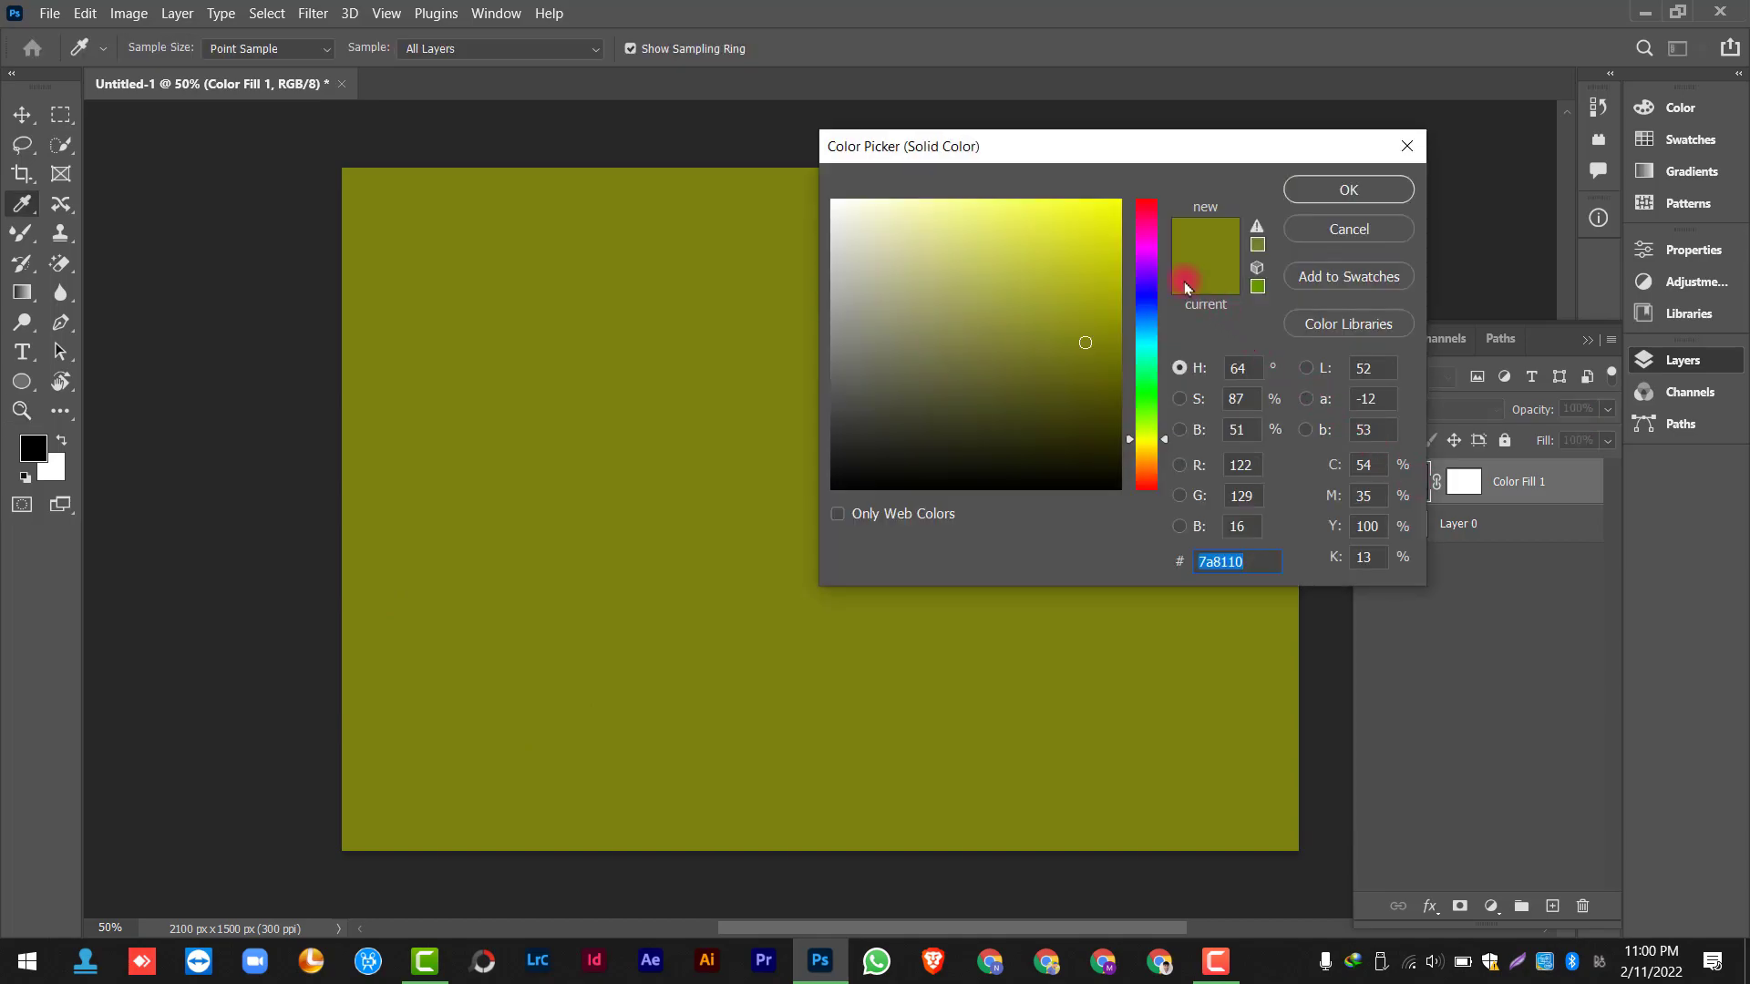
pyautogui.click(1147, 251)
pyautogui.click(1333, 193)
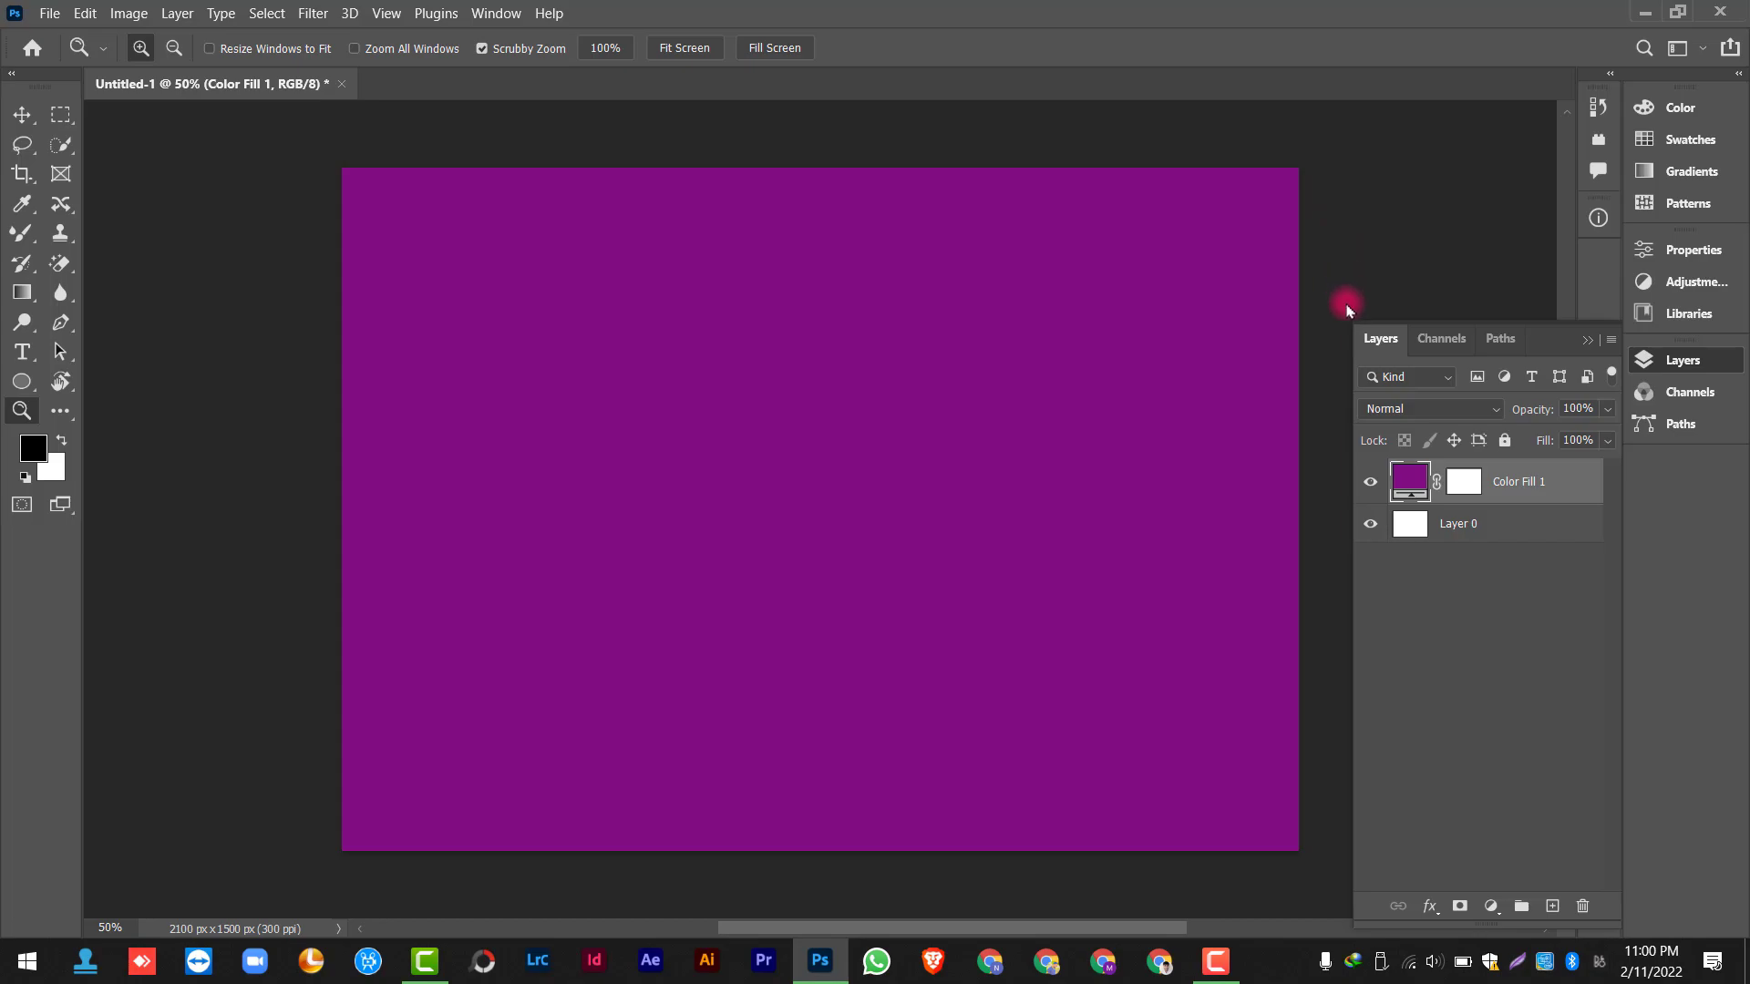
pyautogui.click(1370, 481)
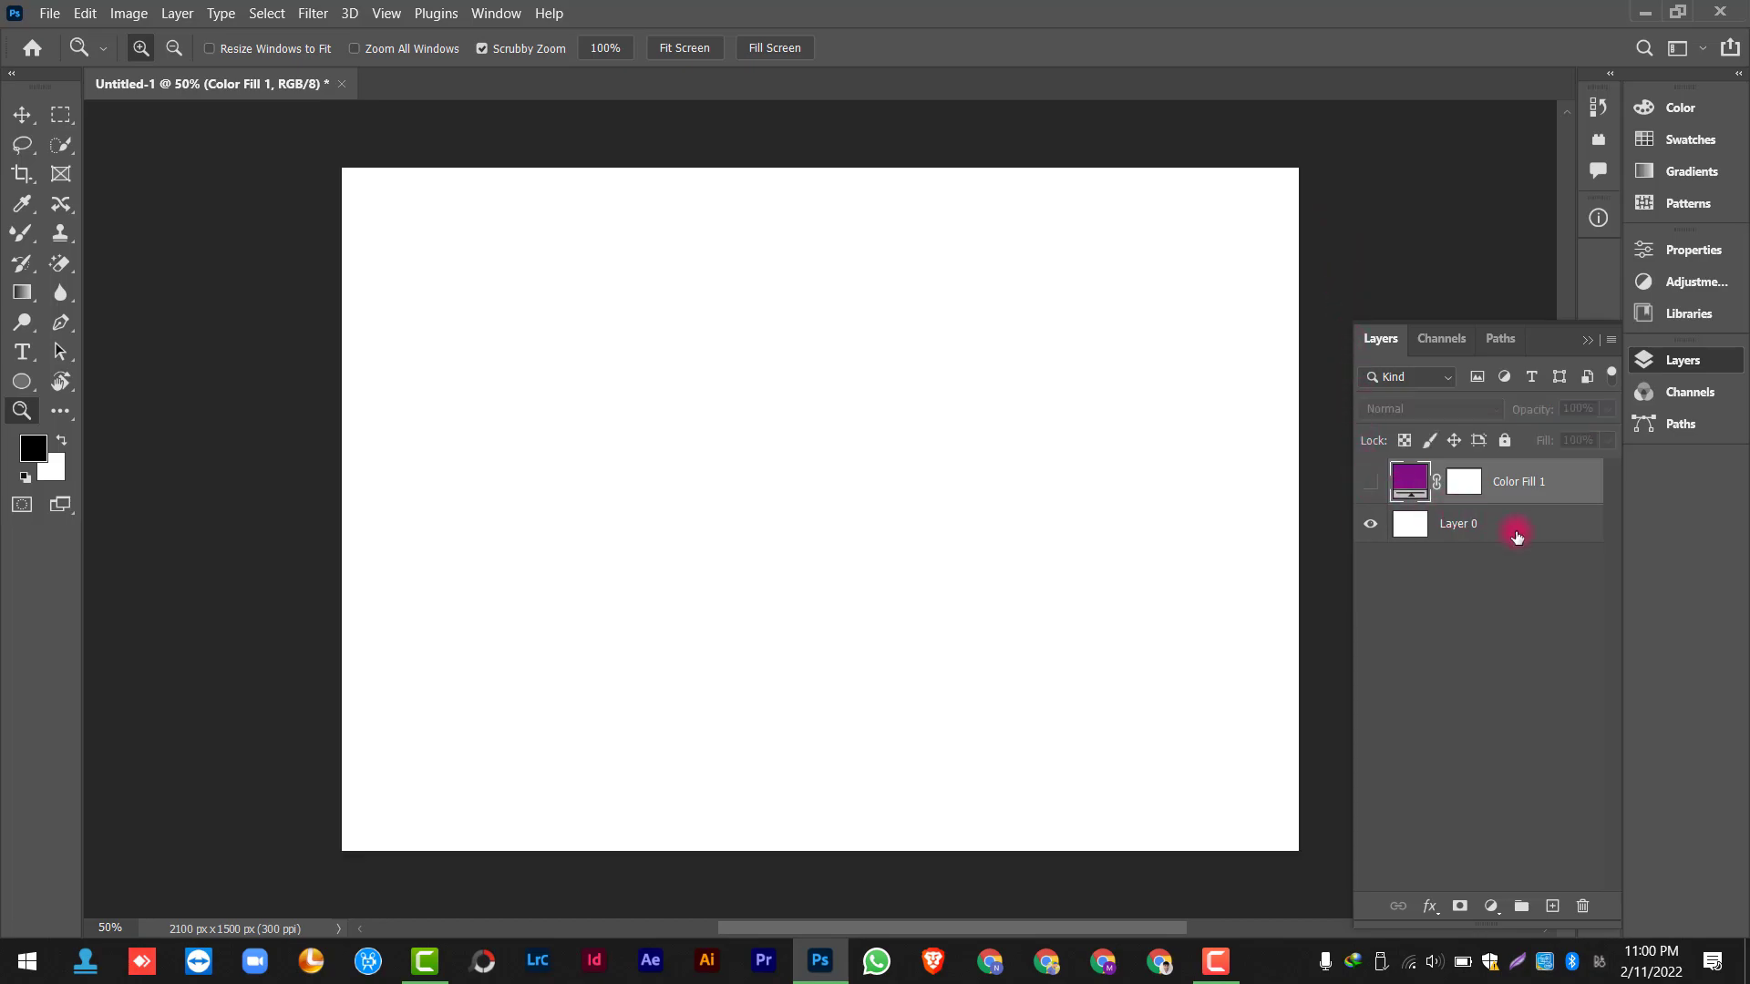
pyautogui.click(1517, 534)
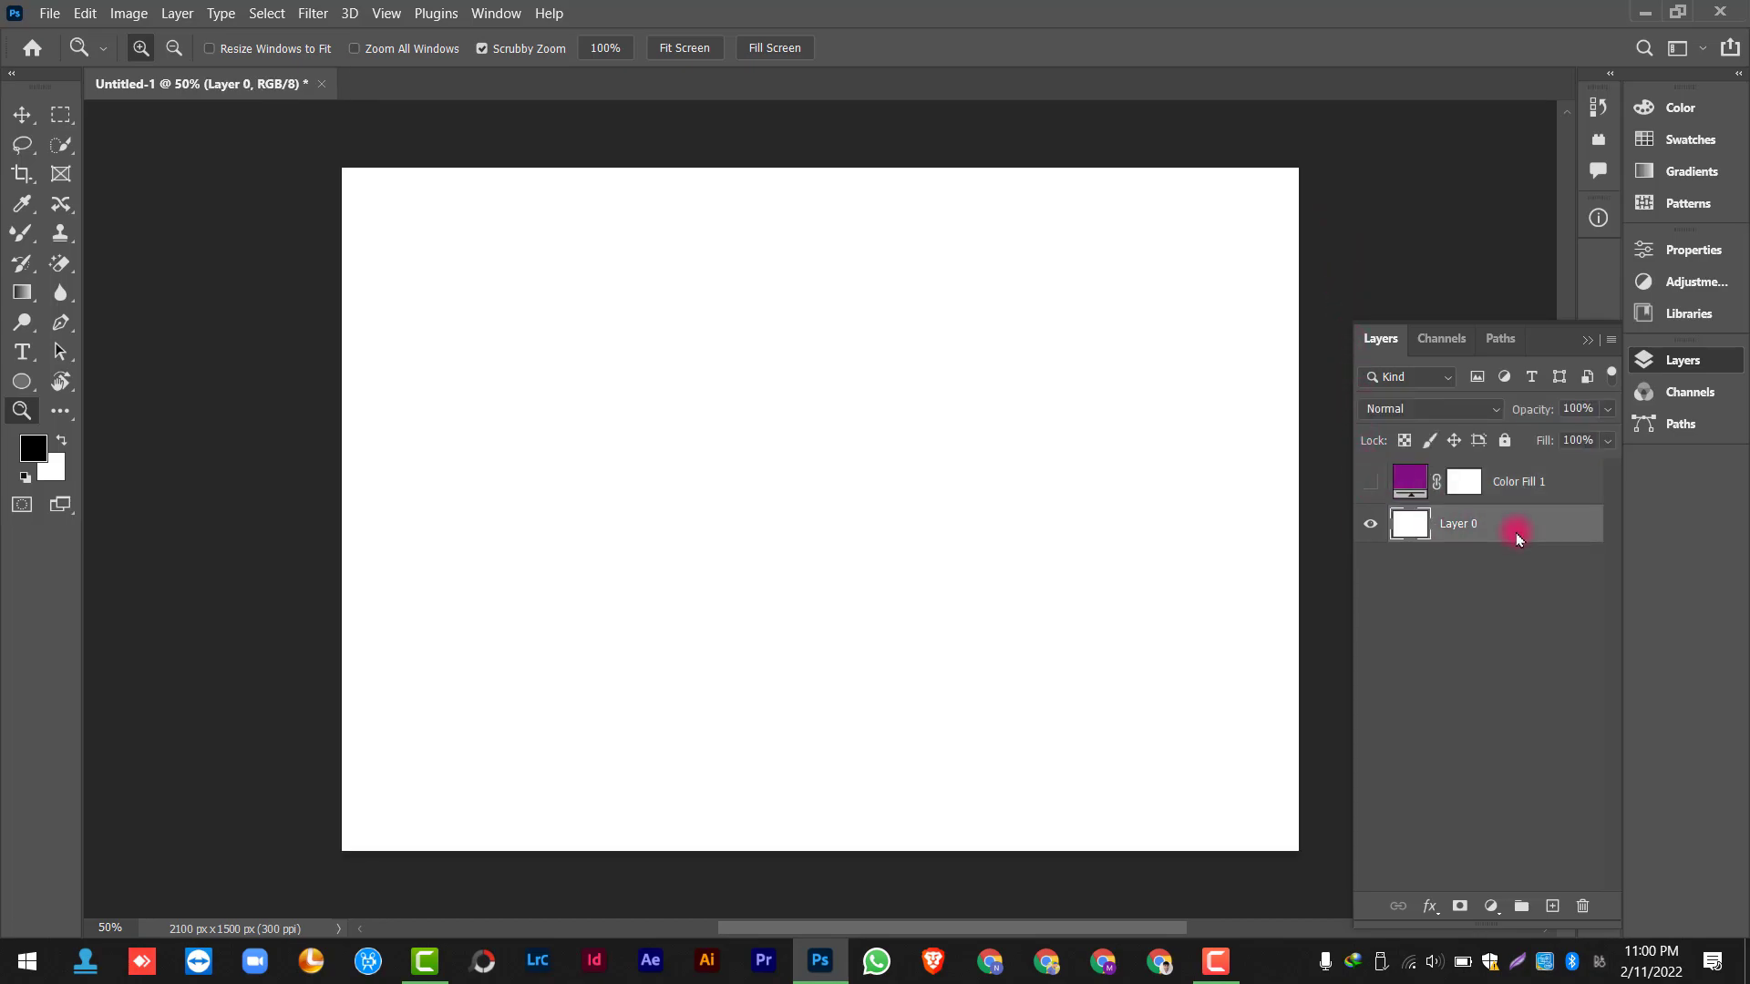
# Add a Gradient Fill layer and apply a blue preset from the Blues folder
pyautogui.click(1491, 906)
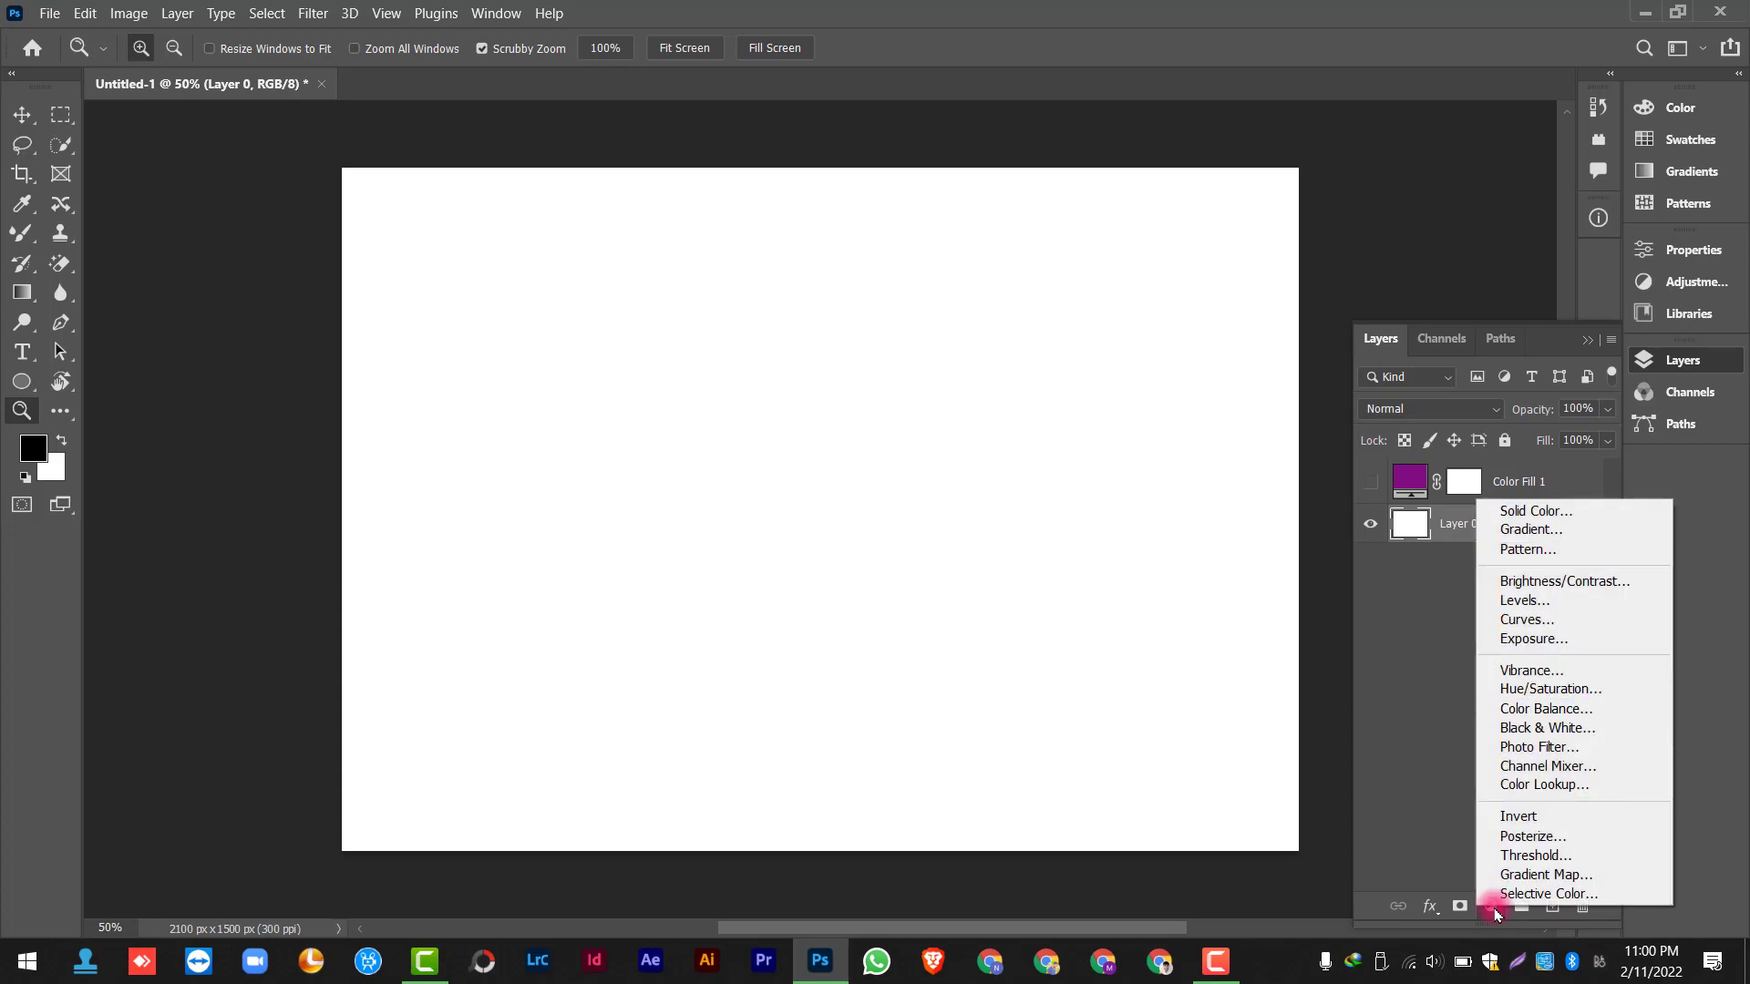
pyautogui.click(1547, 531)
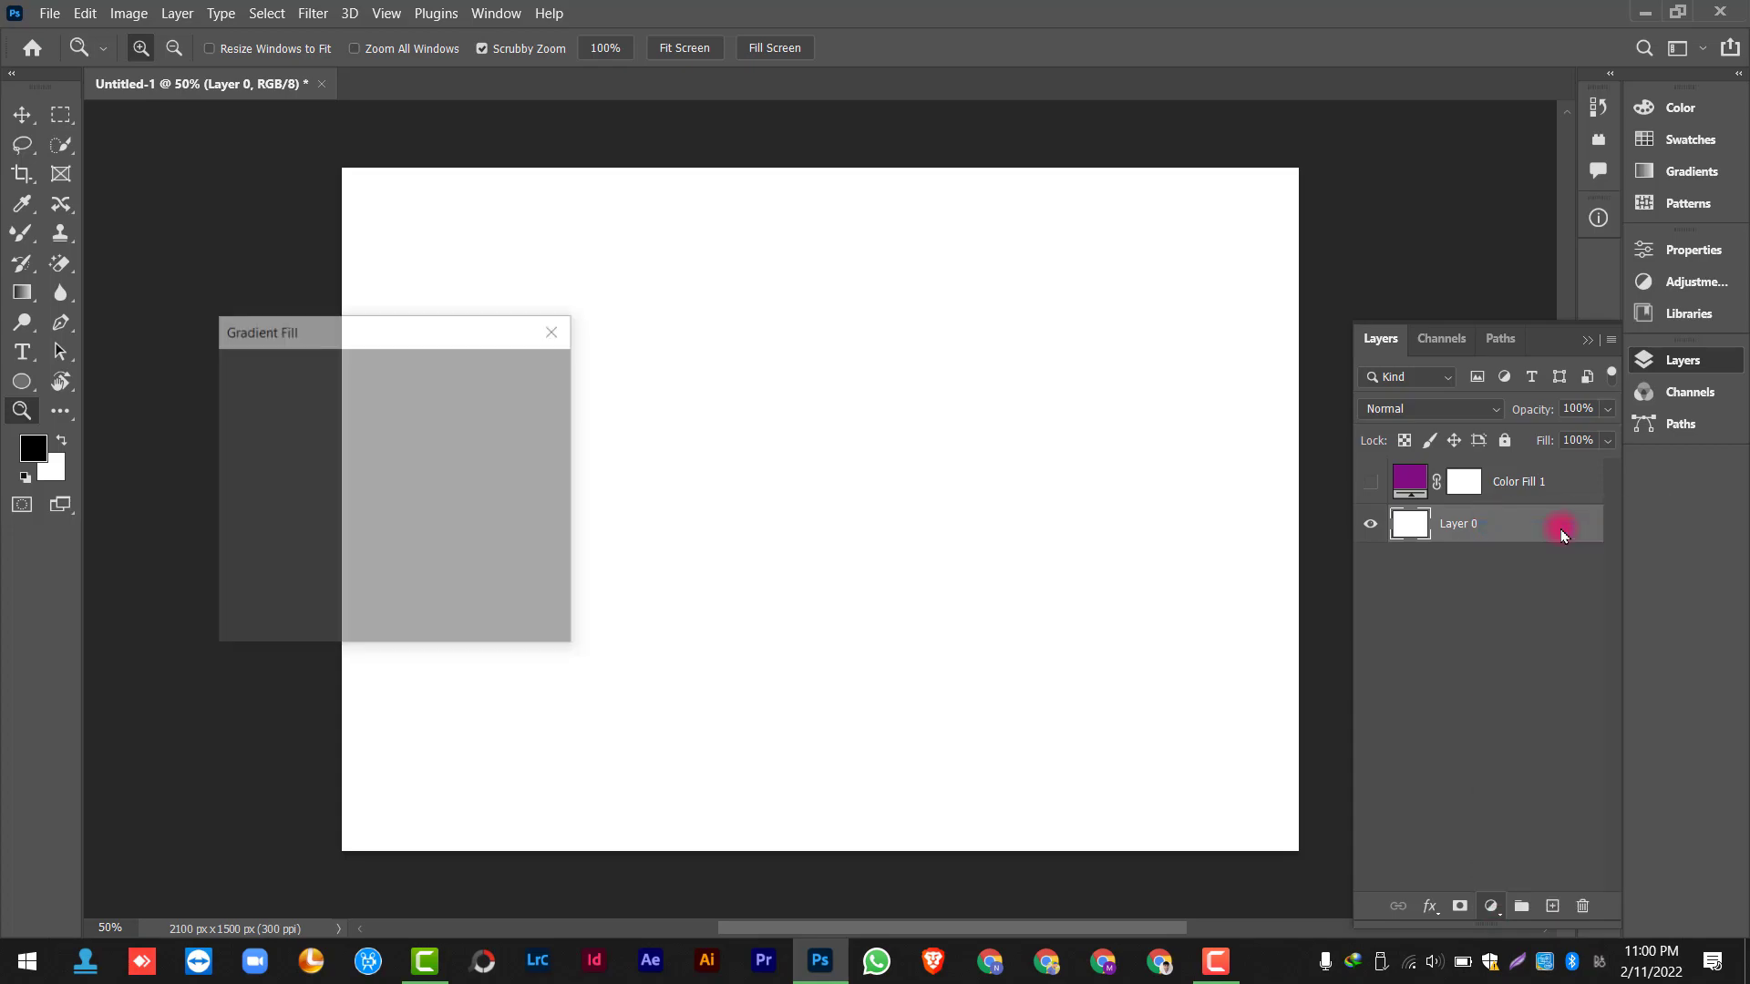
pyautogui.moveTo(402, 330); pyautogui.dragTo(699, 265)
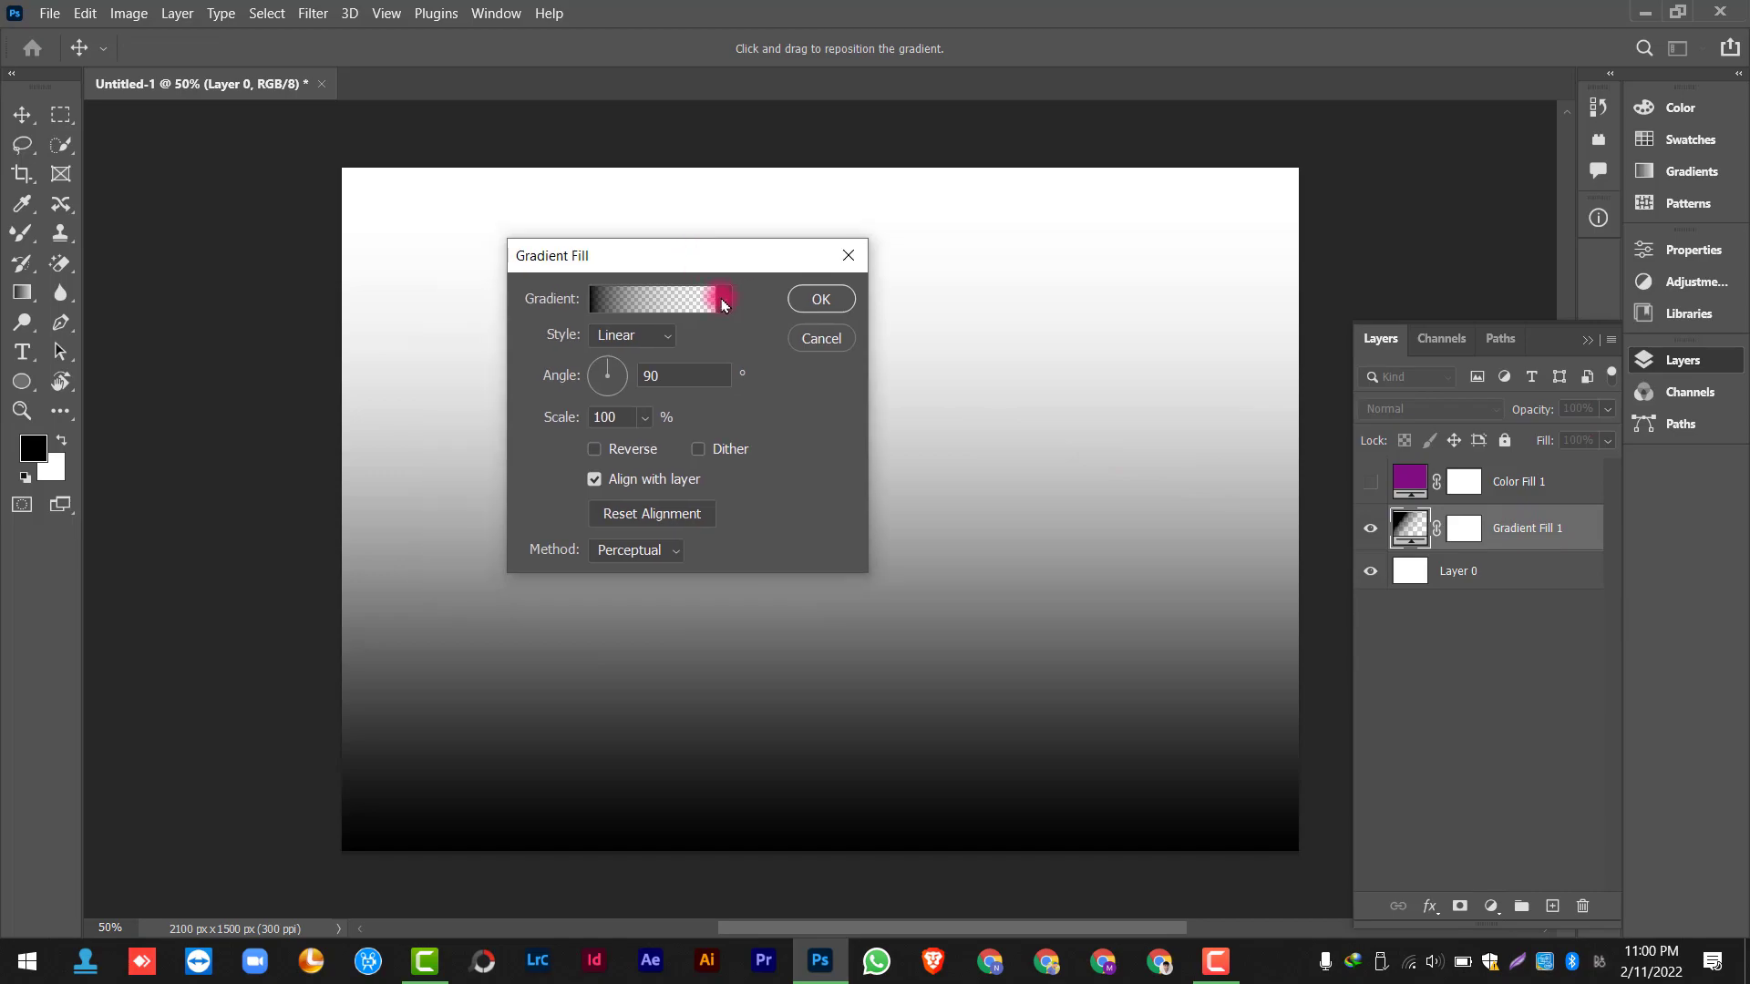
pyautogui.click(724, 299)
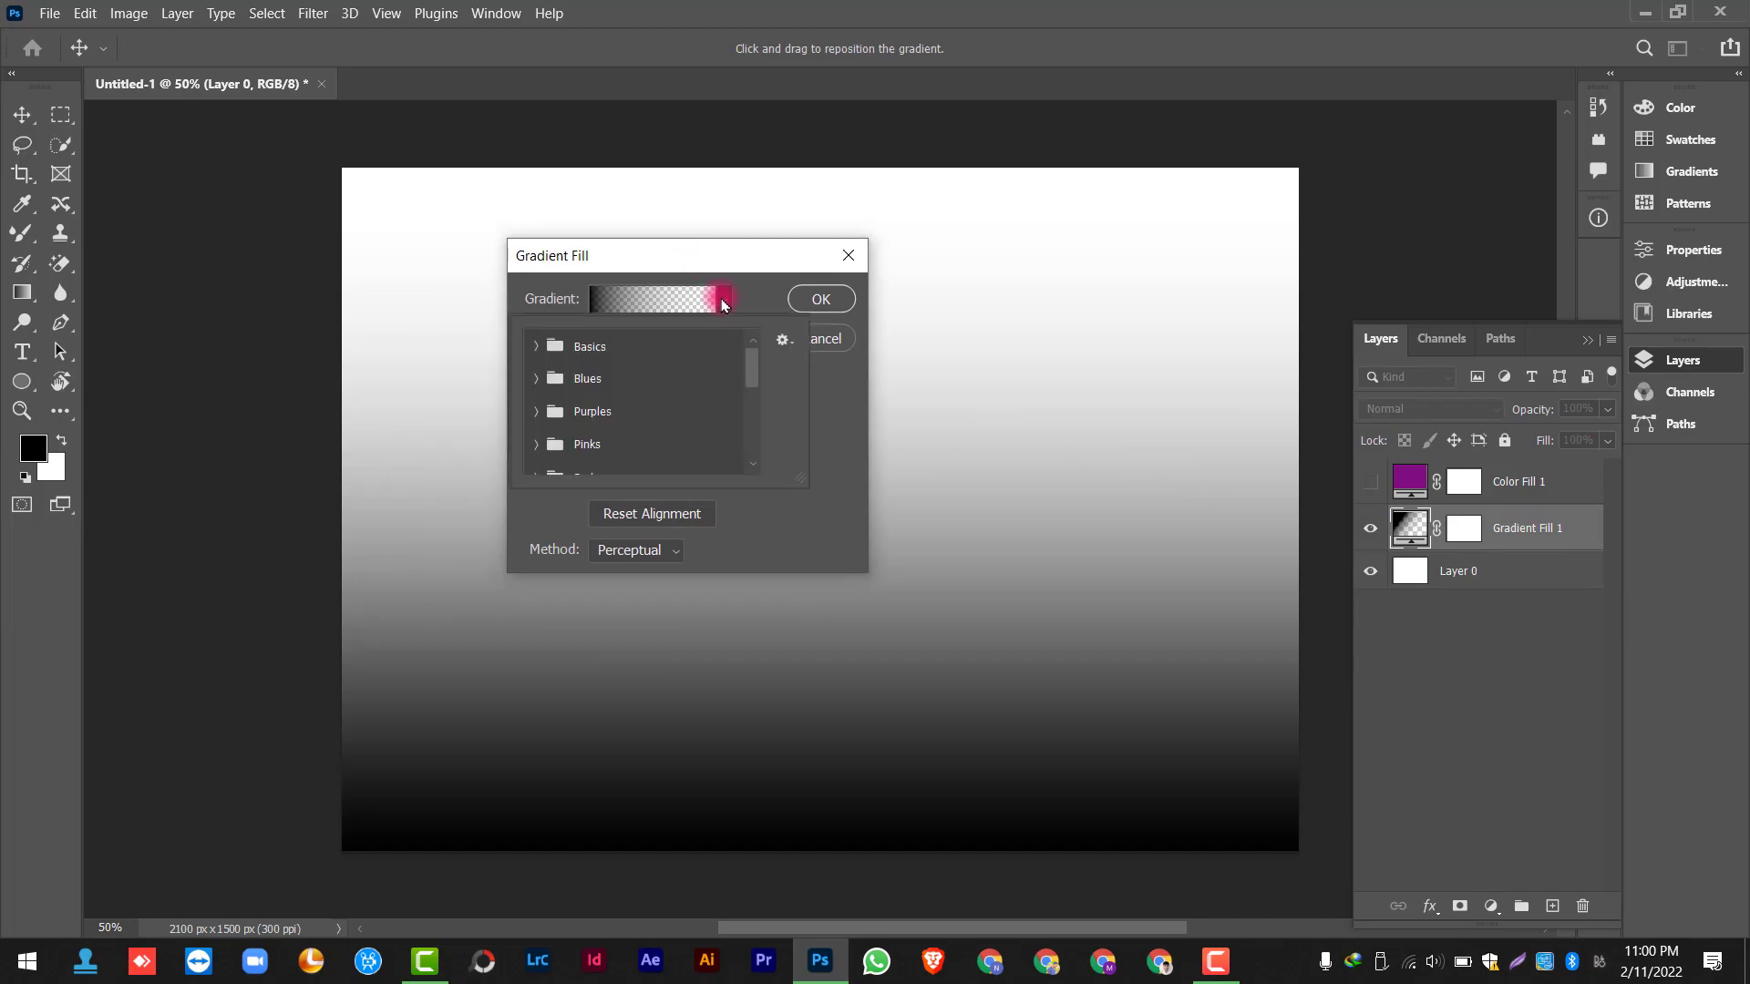
pyautogui.click(537, 351)
pyautogui.click(538, 415)
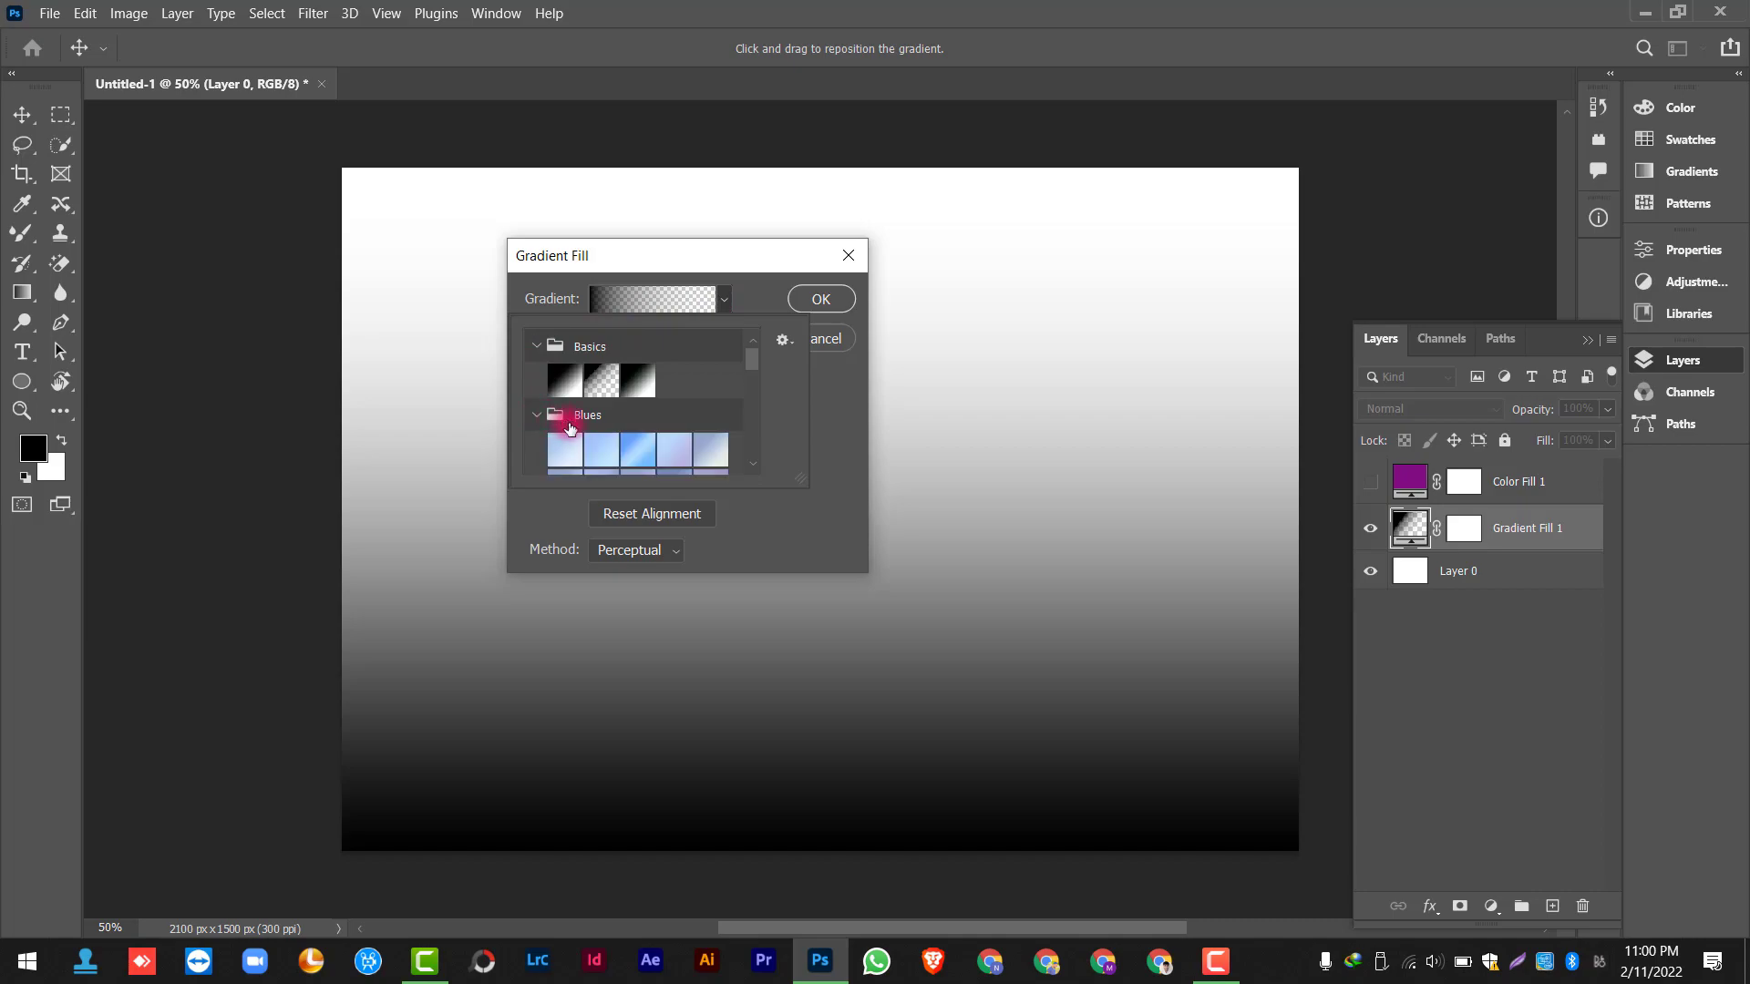
pyautogui.scroll(-4, 569, 429)
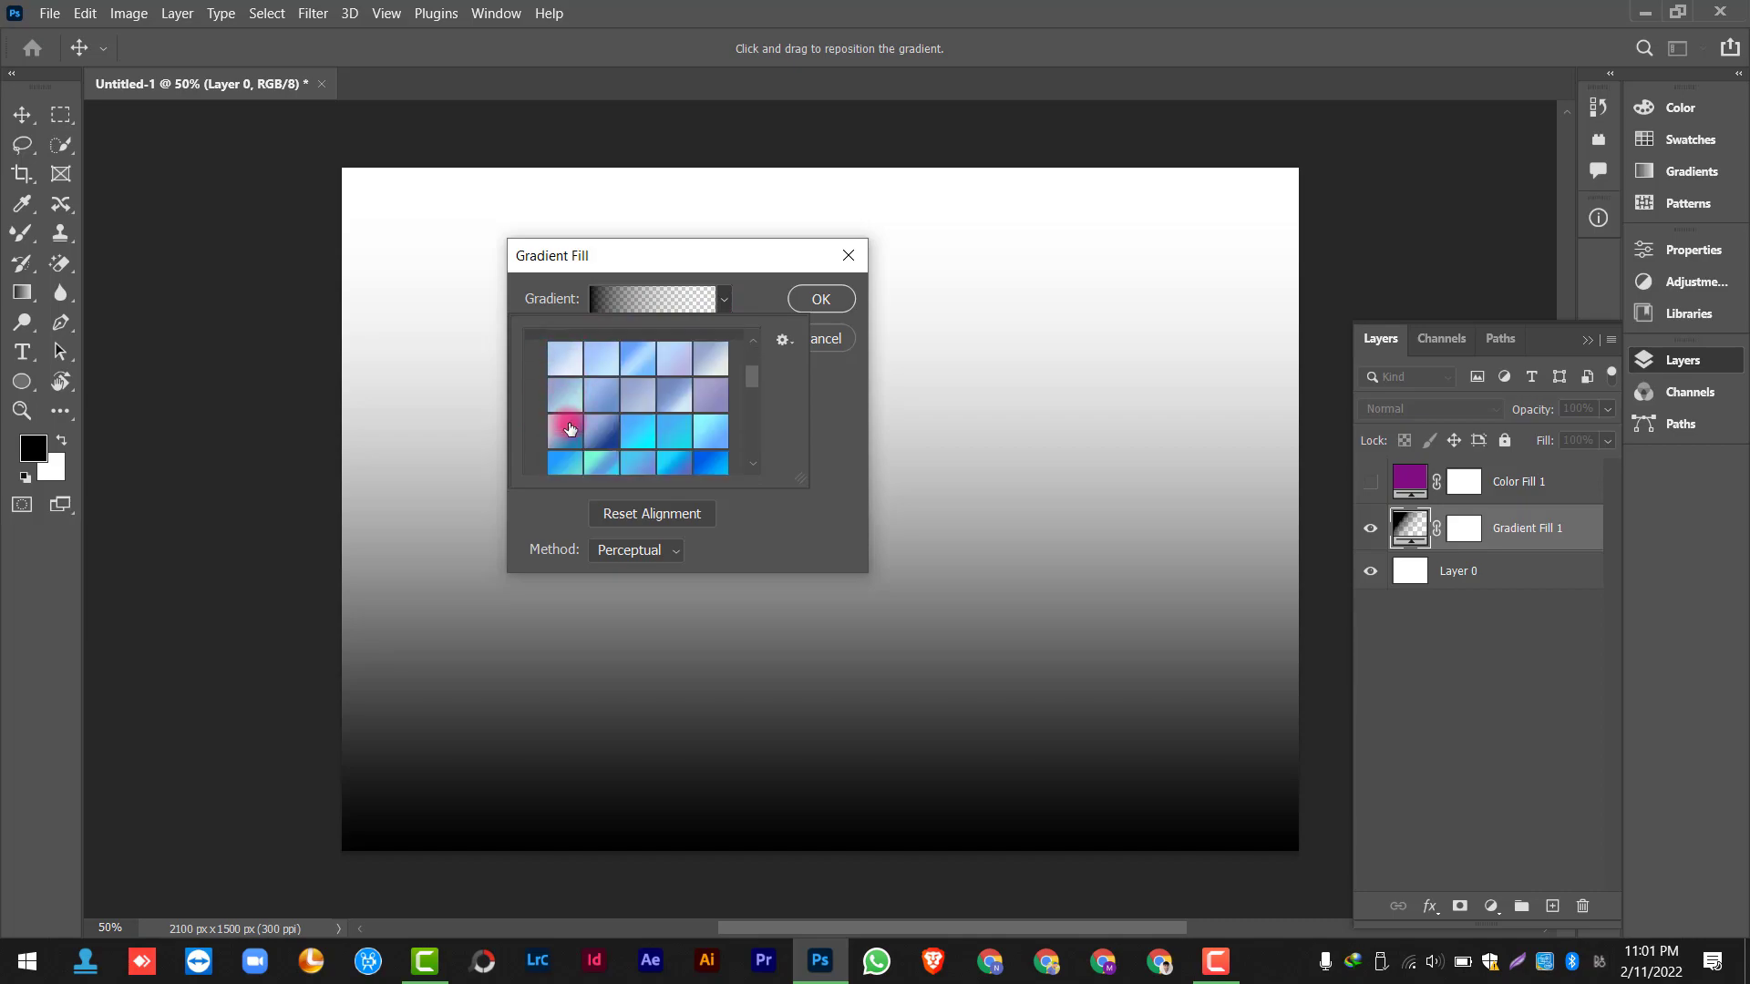
pyautogui.scroll(-1, 570, 428)
pyautogui.click(619, 447)
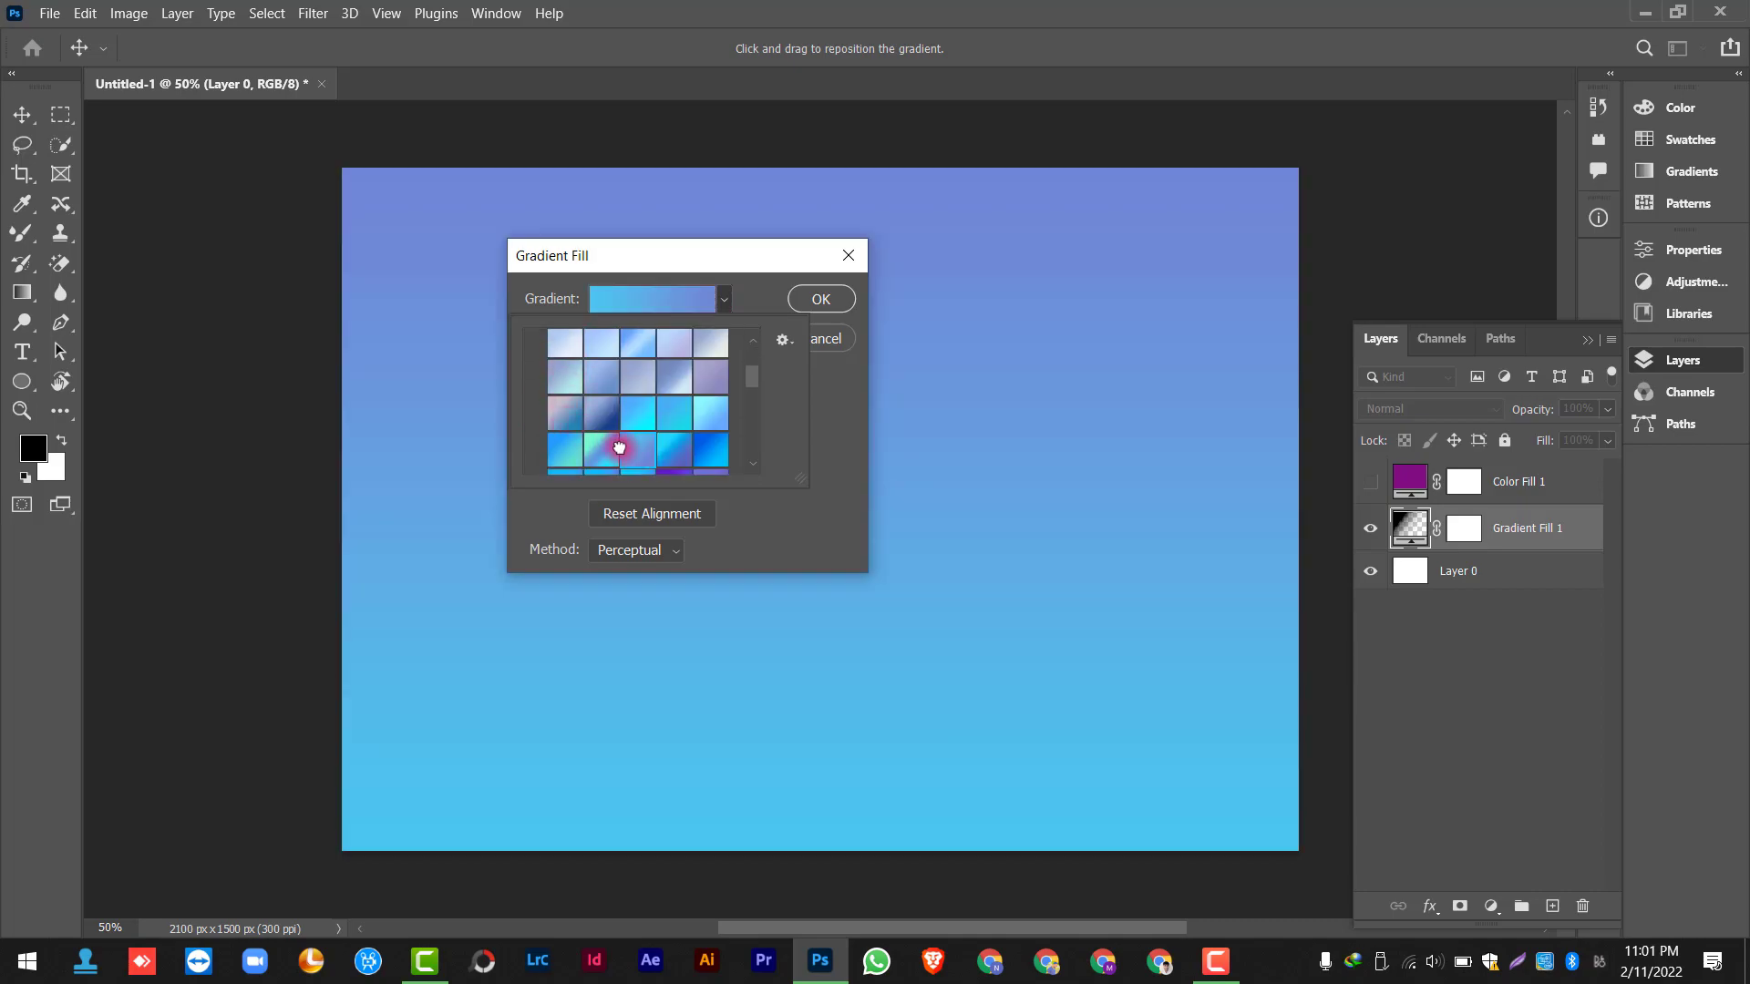
# Switch the gradient to the magenta-to-violet preset from the Purples folder
pyautogui.scroll(-5, 616, 447)
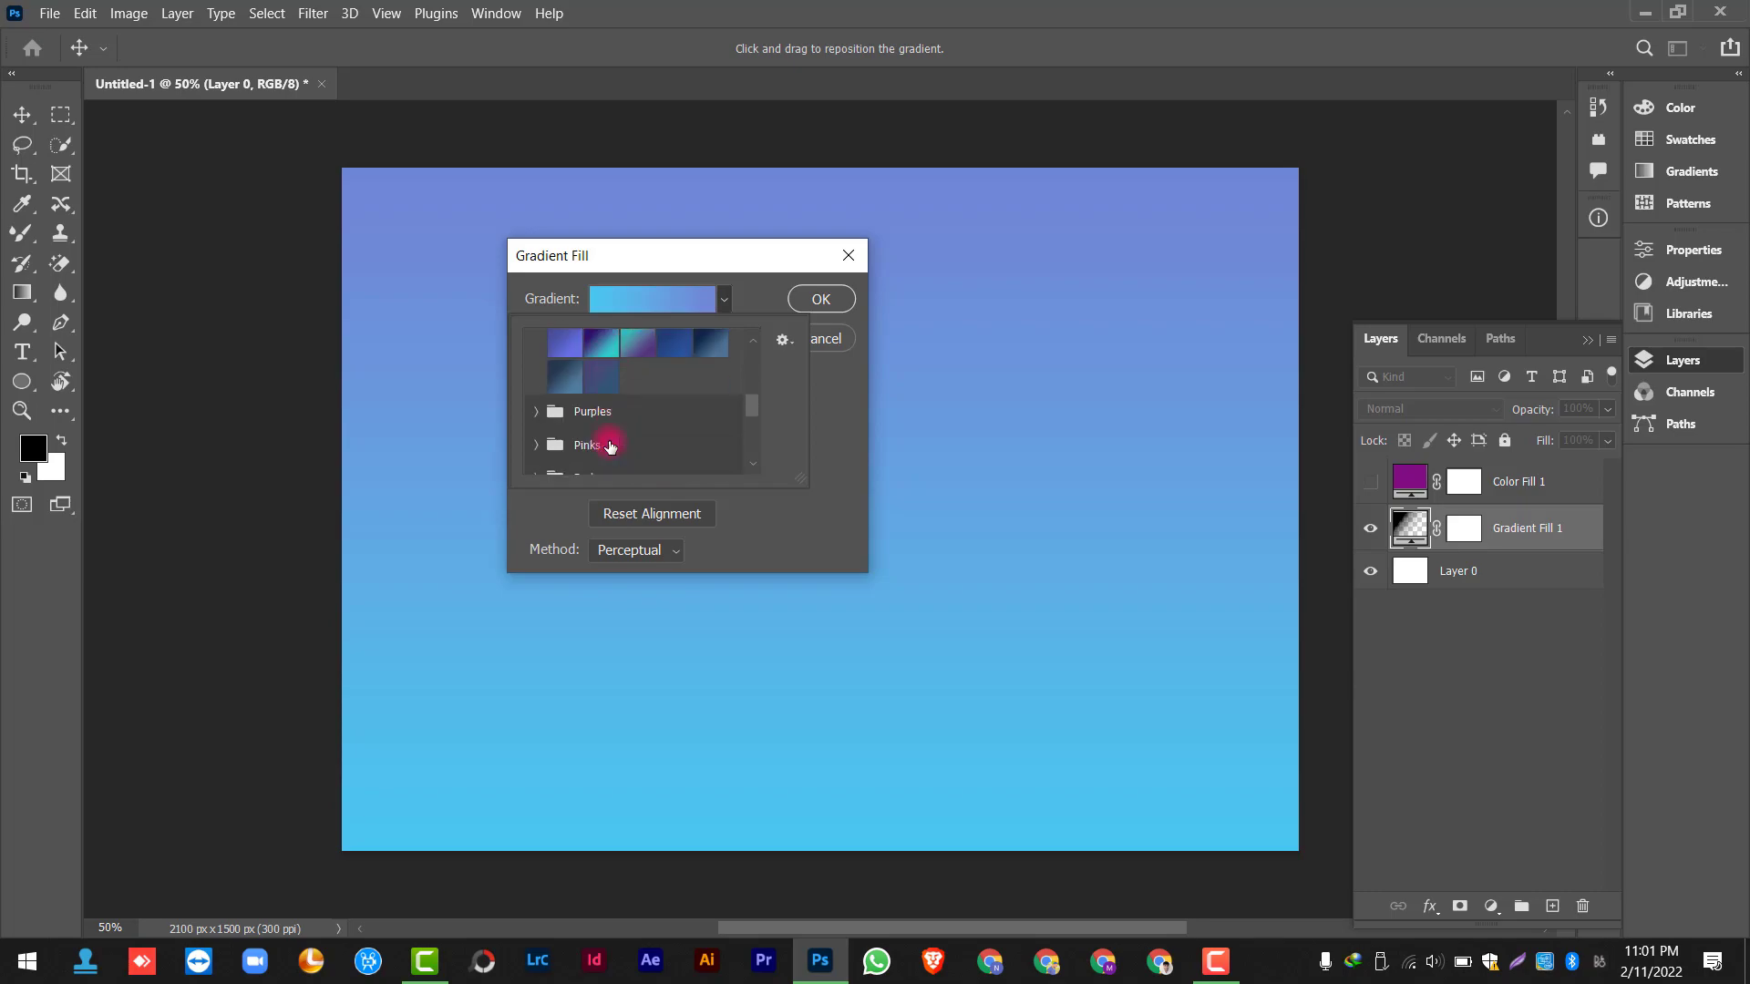
pyautogui.scroll(-1, 609, 447)
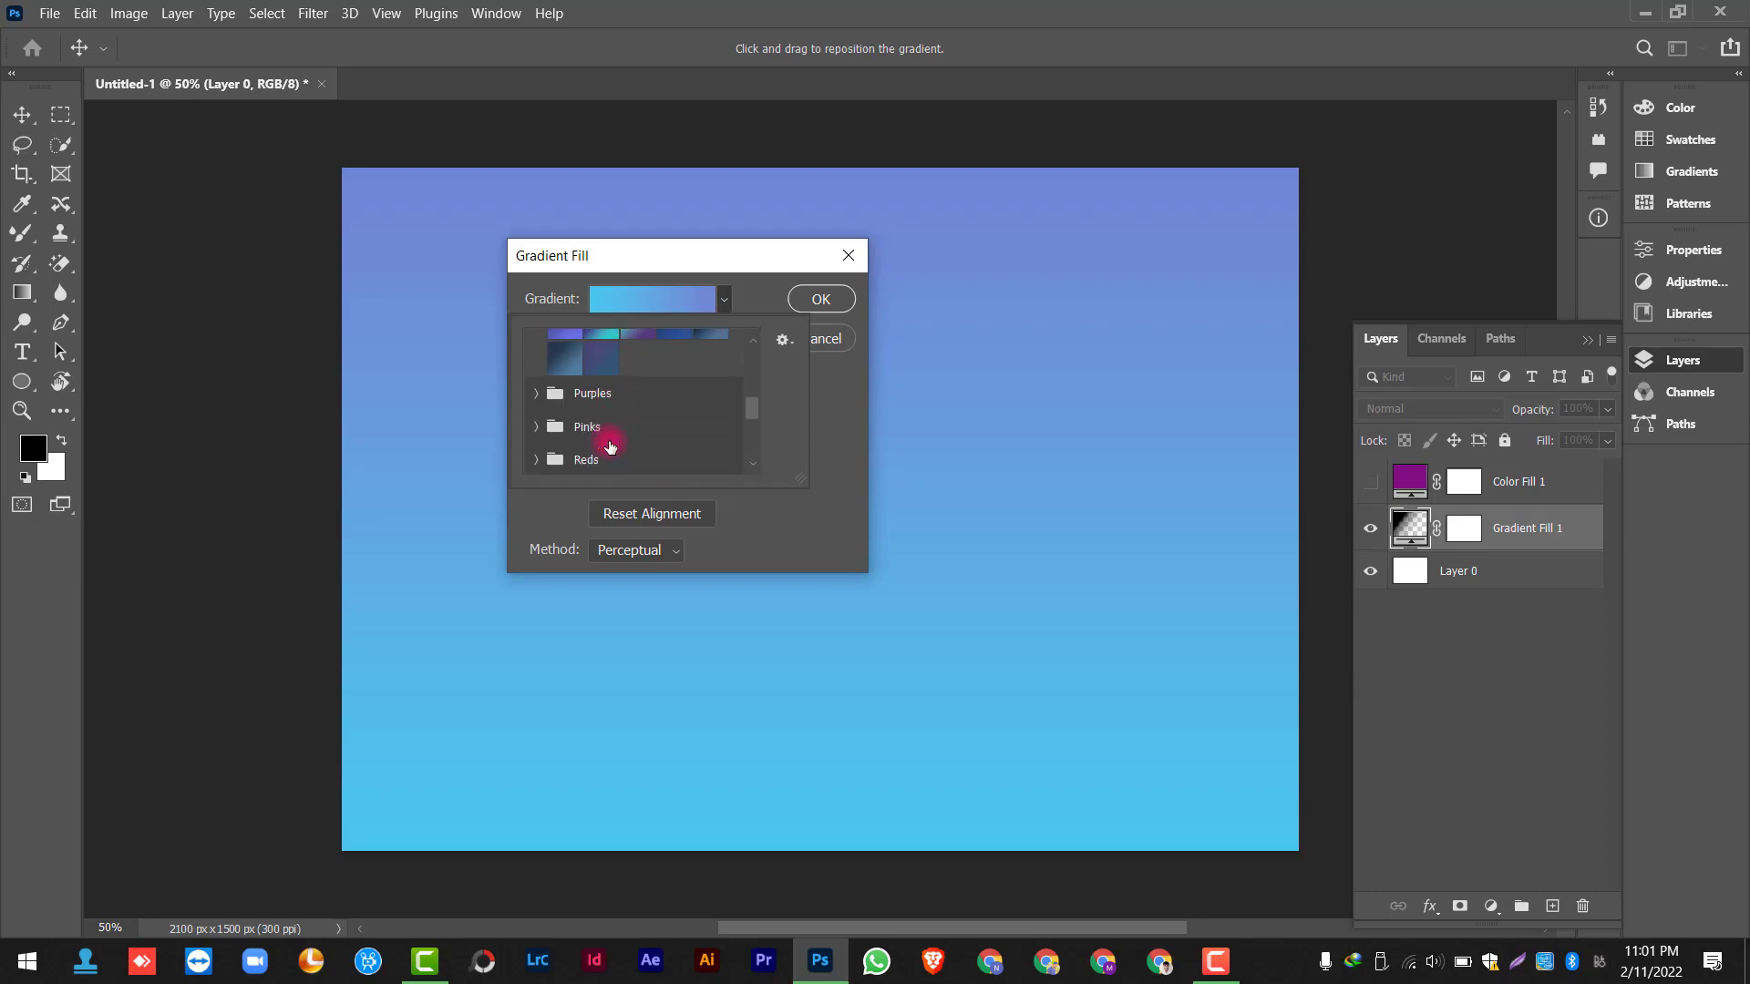
pyautogui.click(635, 387)
pyautogui.scroll(-1, 638, 391)
pyautogui.click(638, 390)
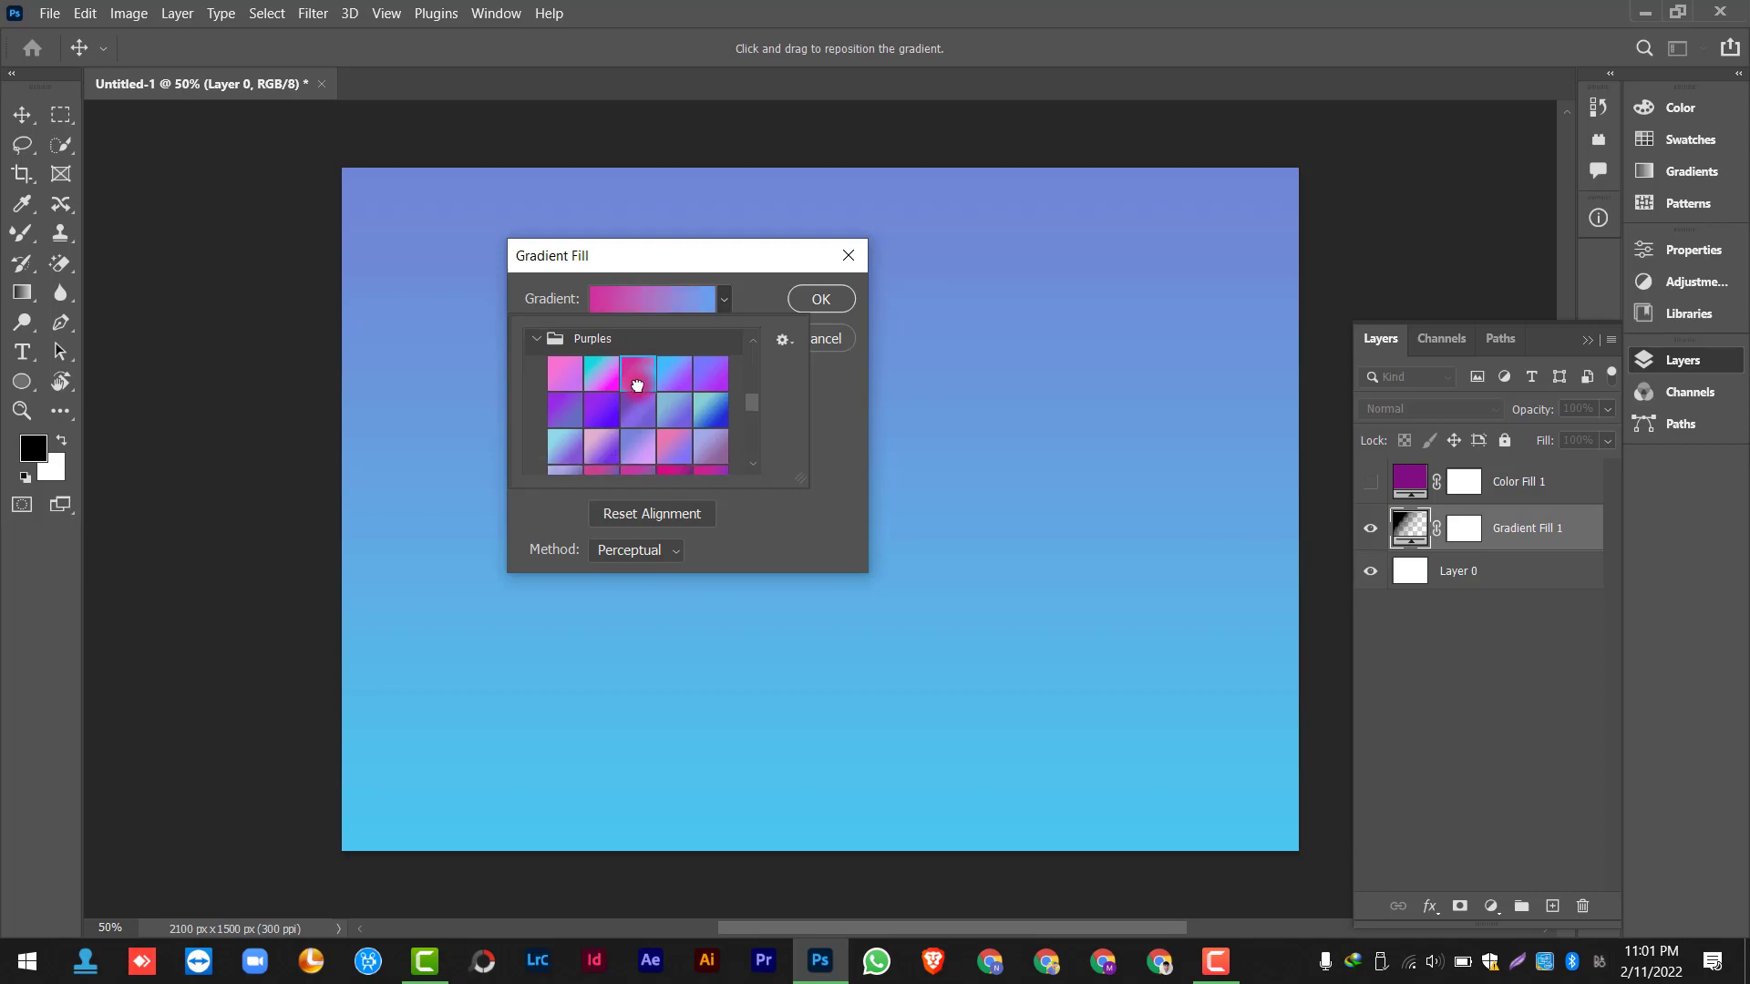
pyautogui.click(674, 415)
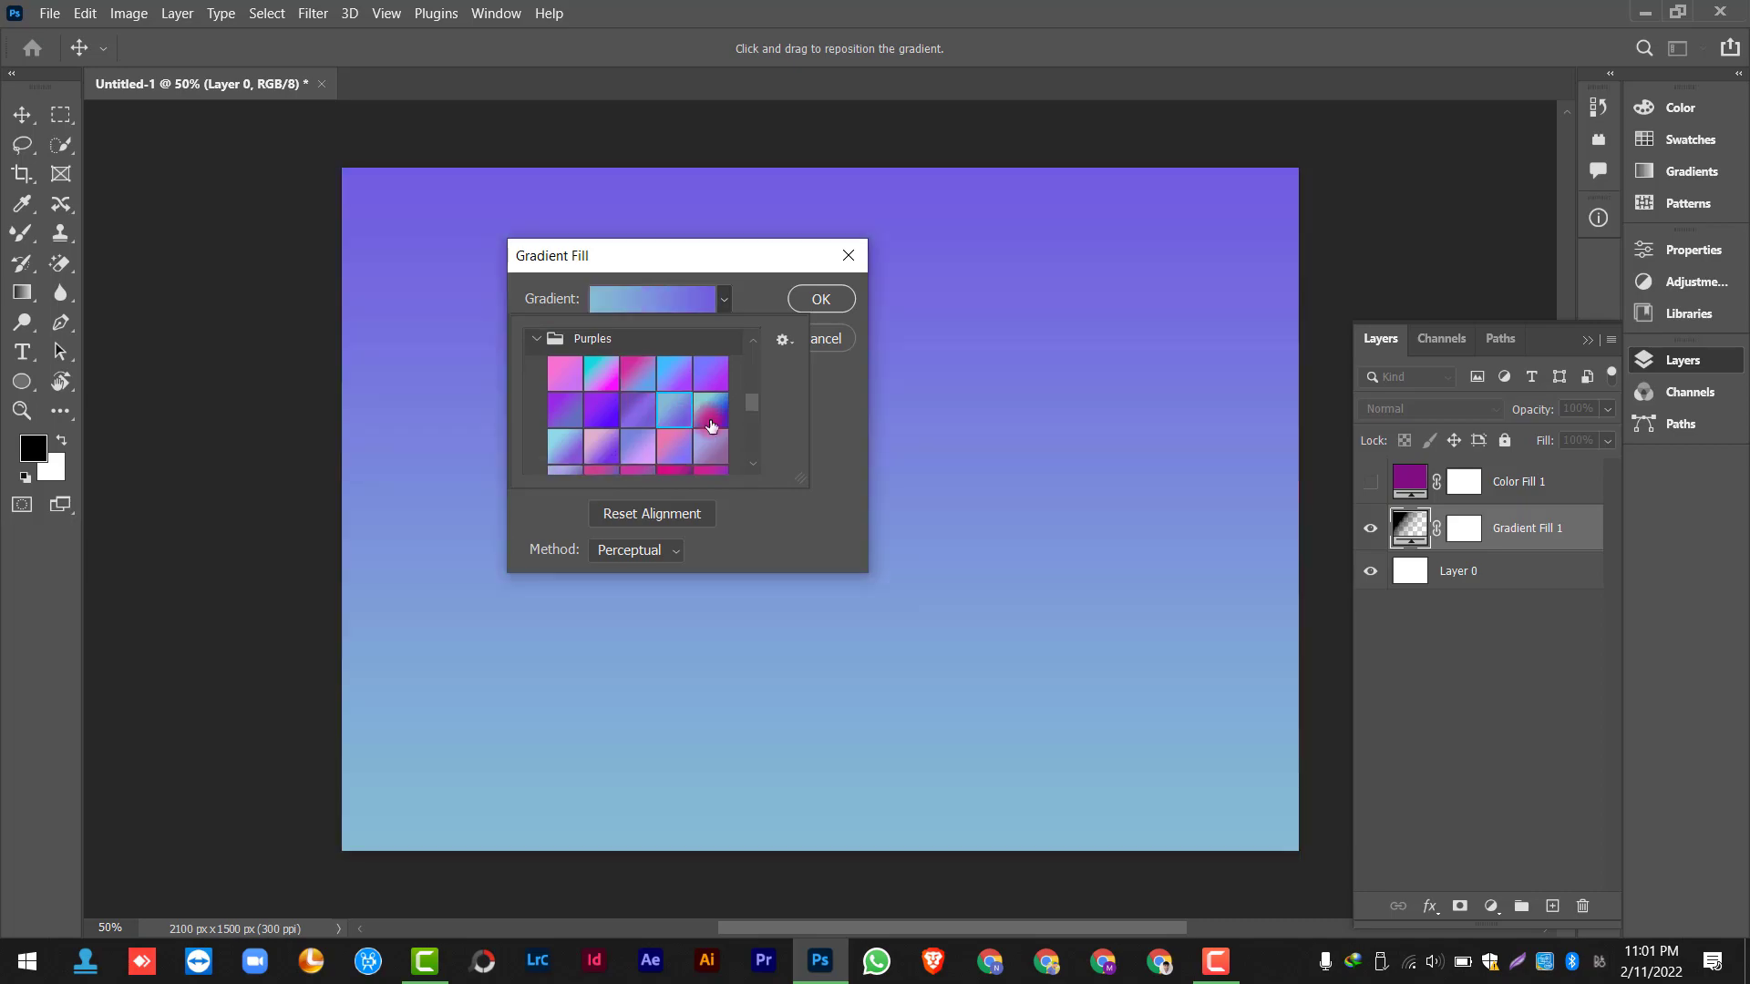
pyautogui.click(711, 381)
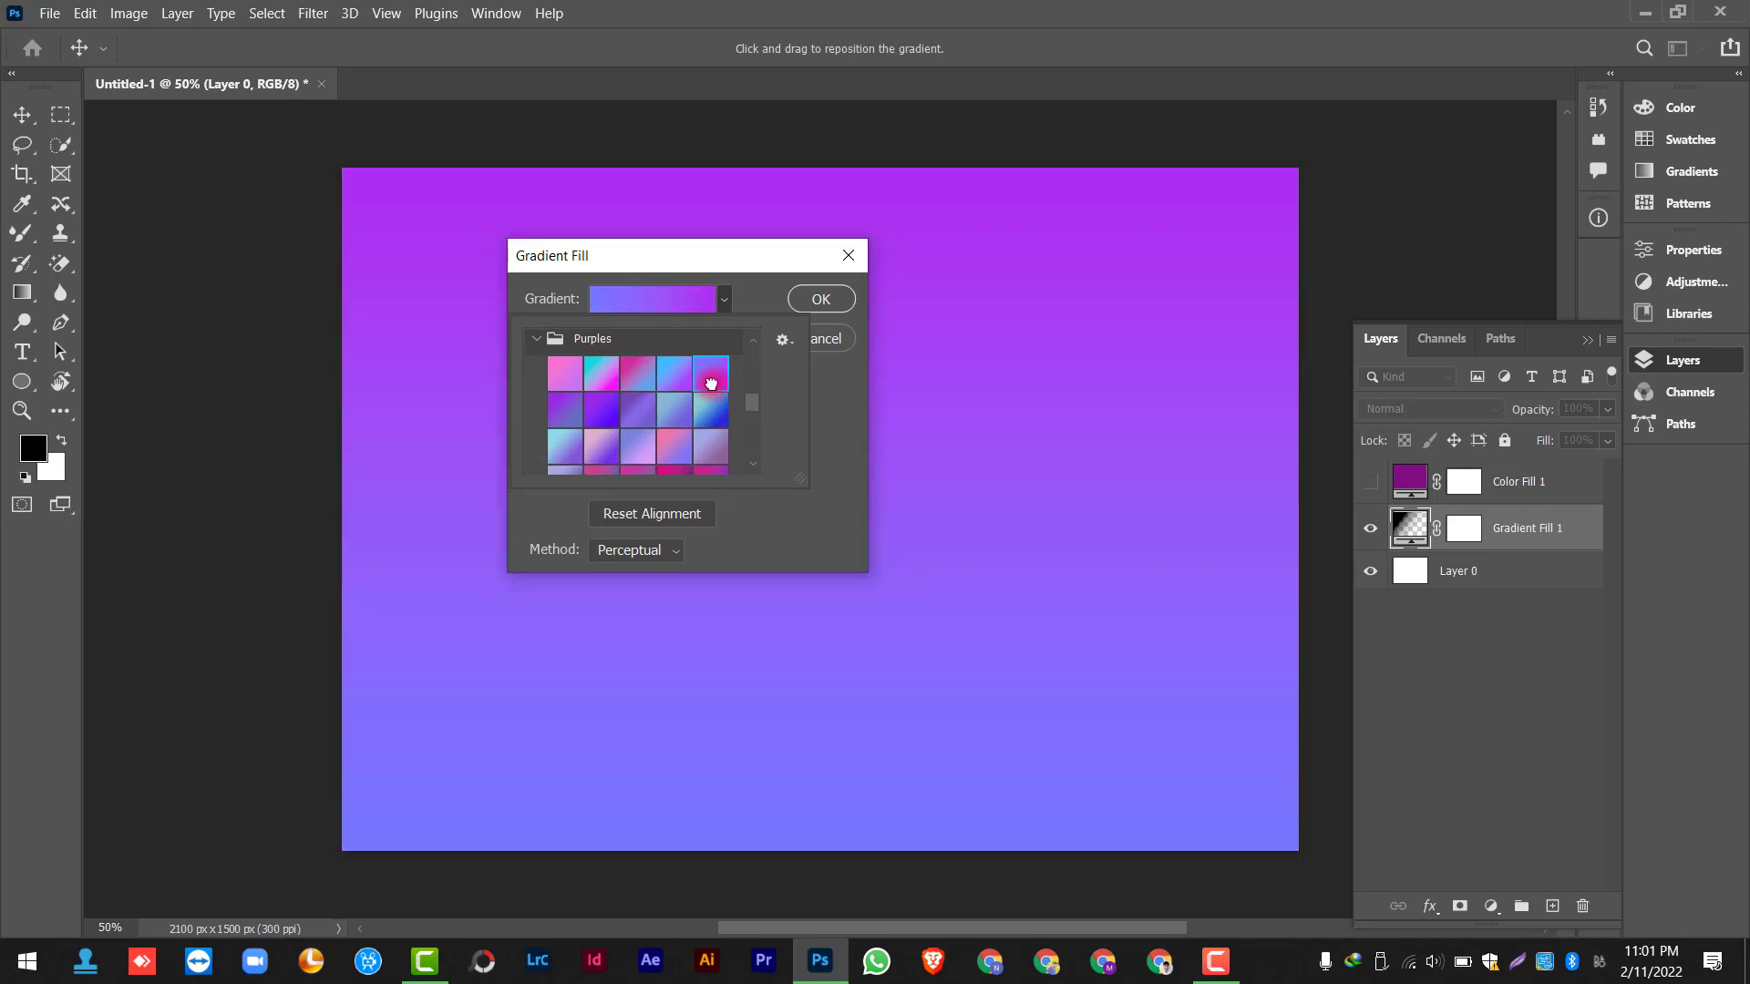
pyautogui.click(757, 294)
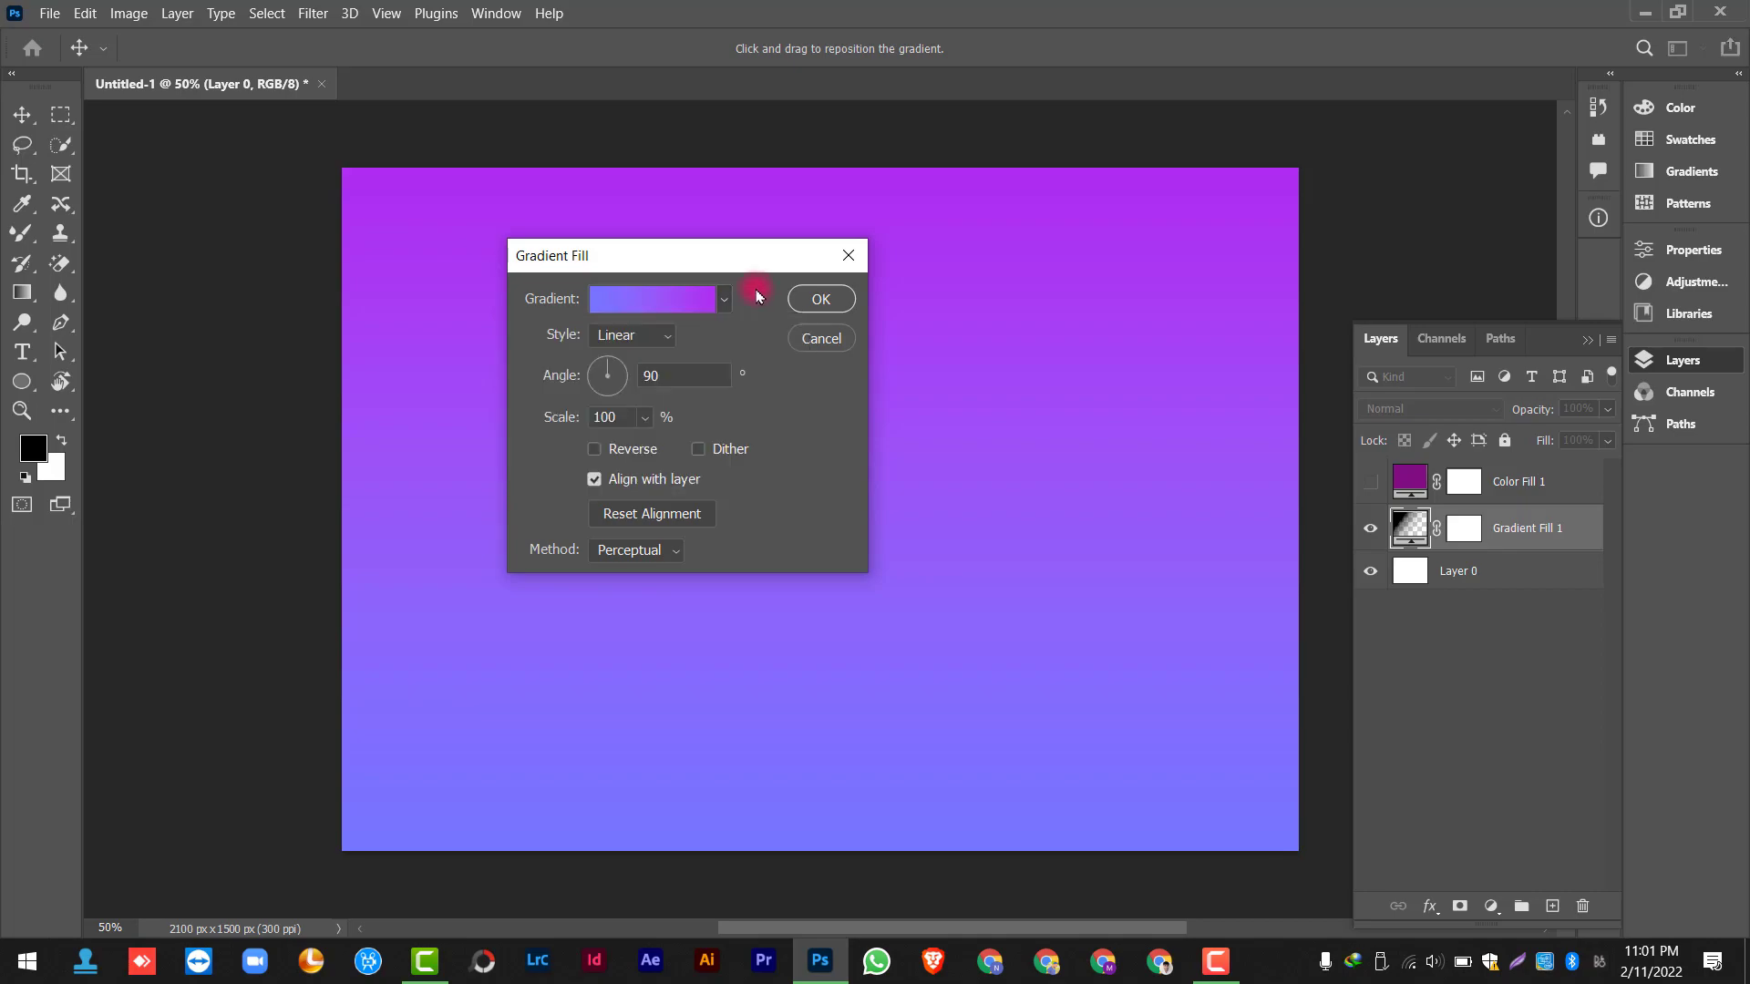
# Try Radial and Linear gradient styles and tilt the gradient diagonally
pyautogui.click(659, 339)
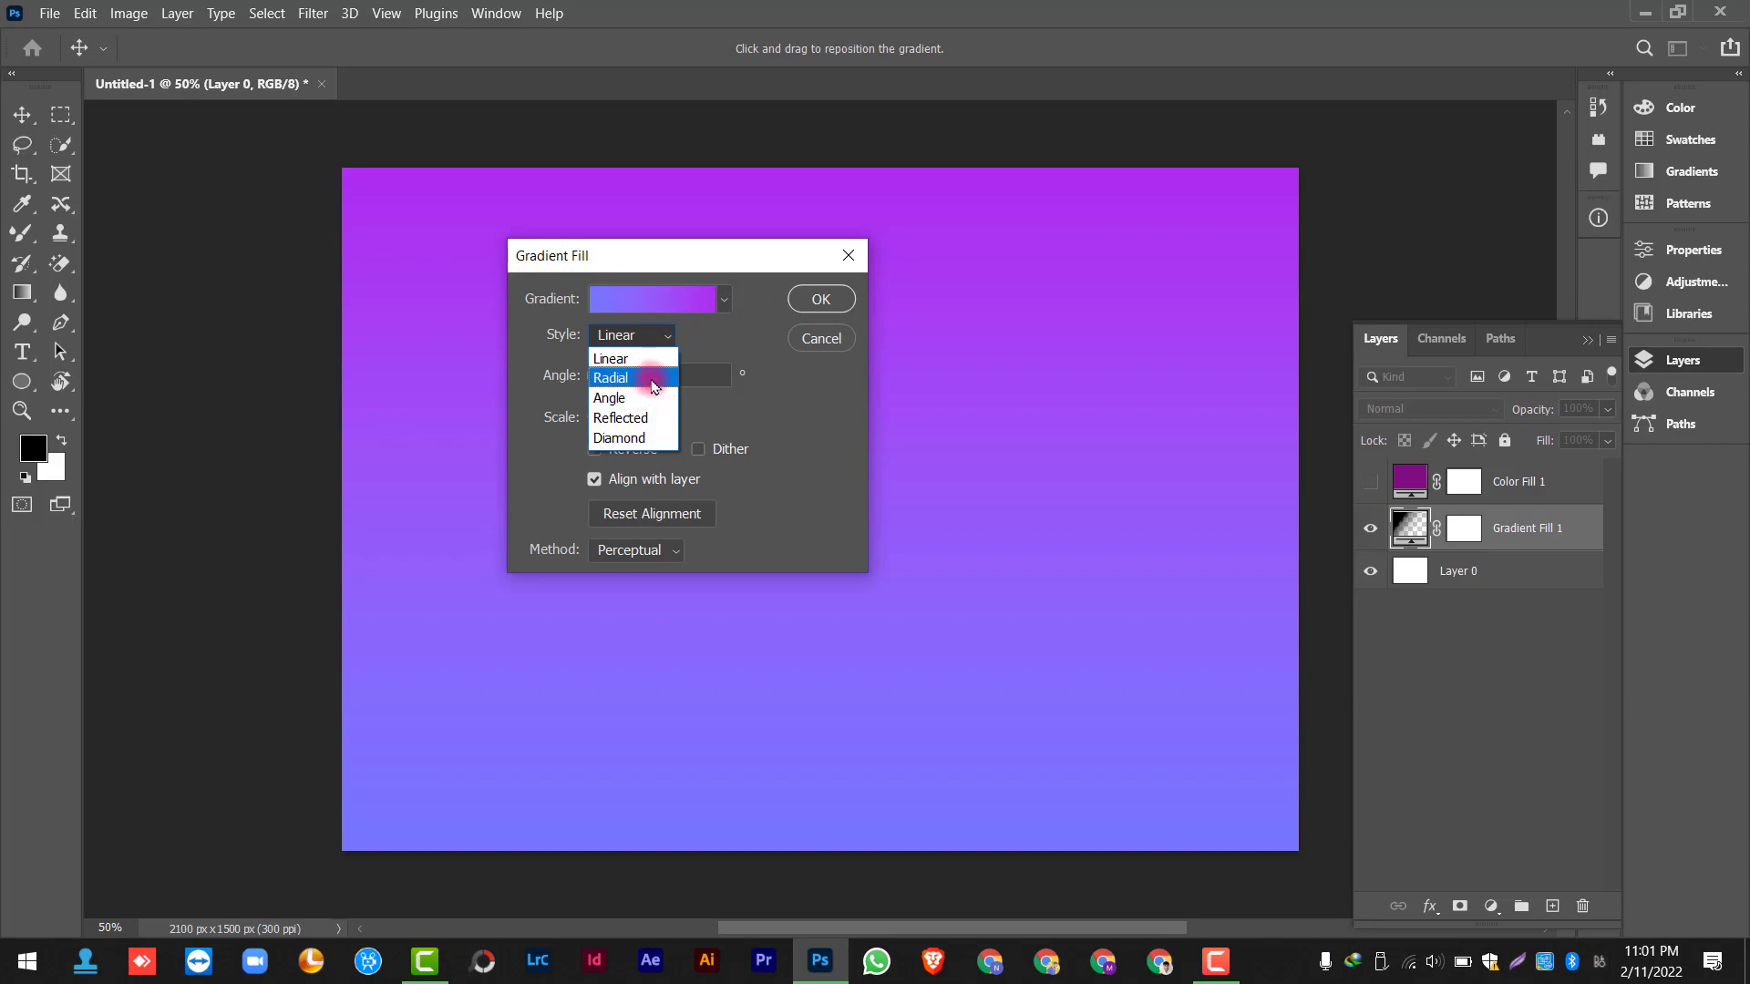
pyautogui.click(654, 381)
pyautogui.click(642, 310)
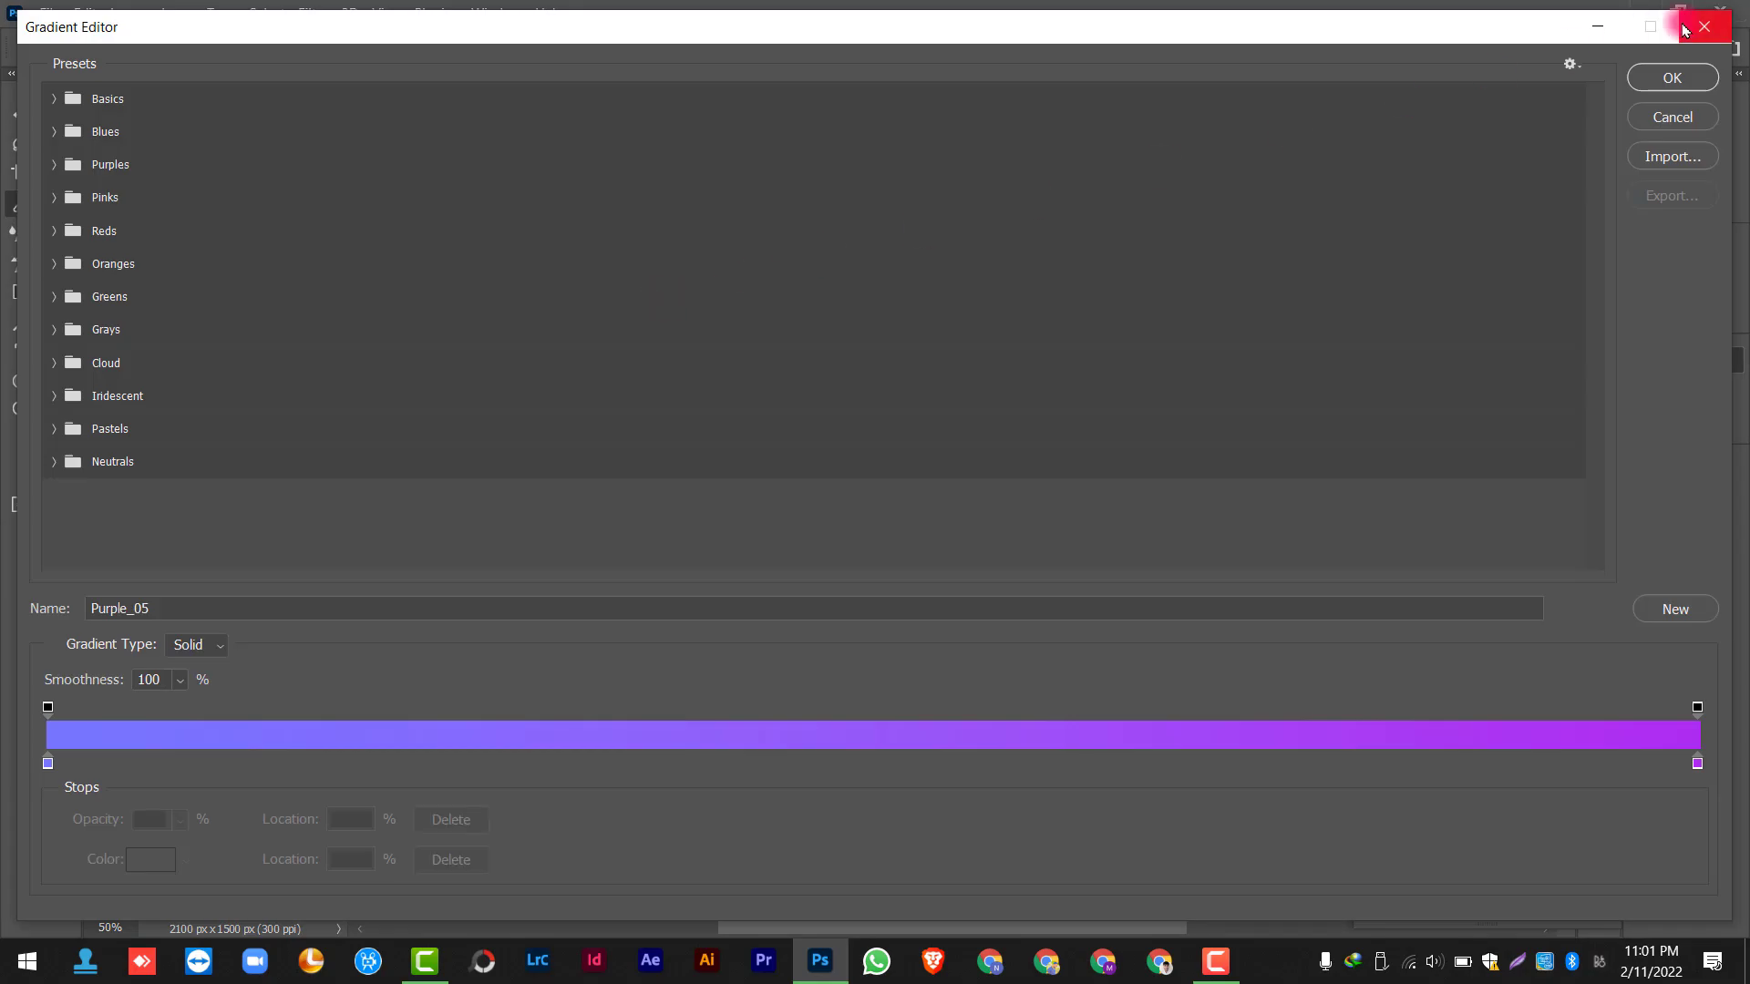
pyautogui.click(1671, 114)
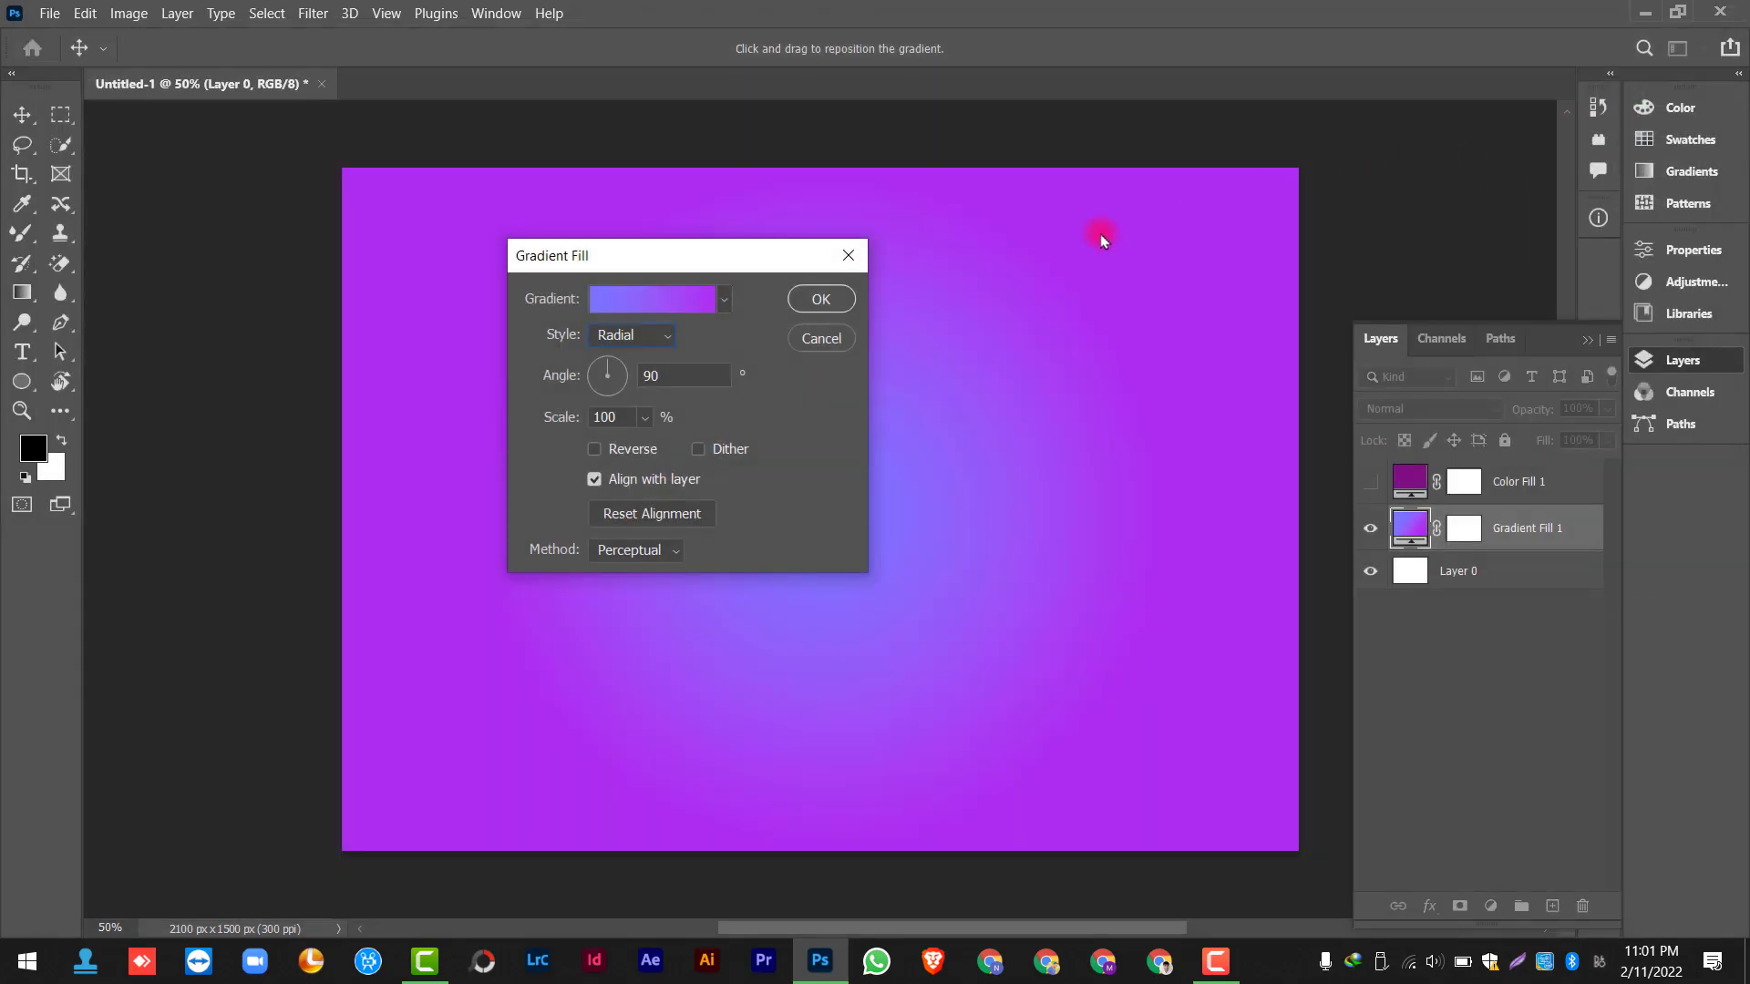
pyautogui.click(642, 337)
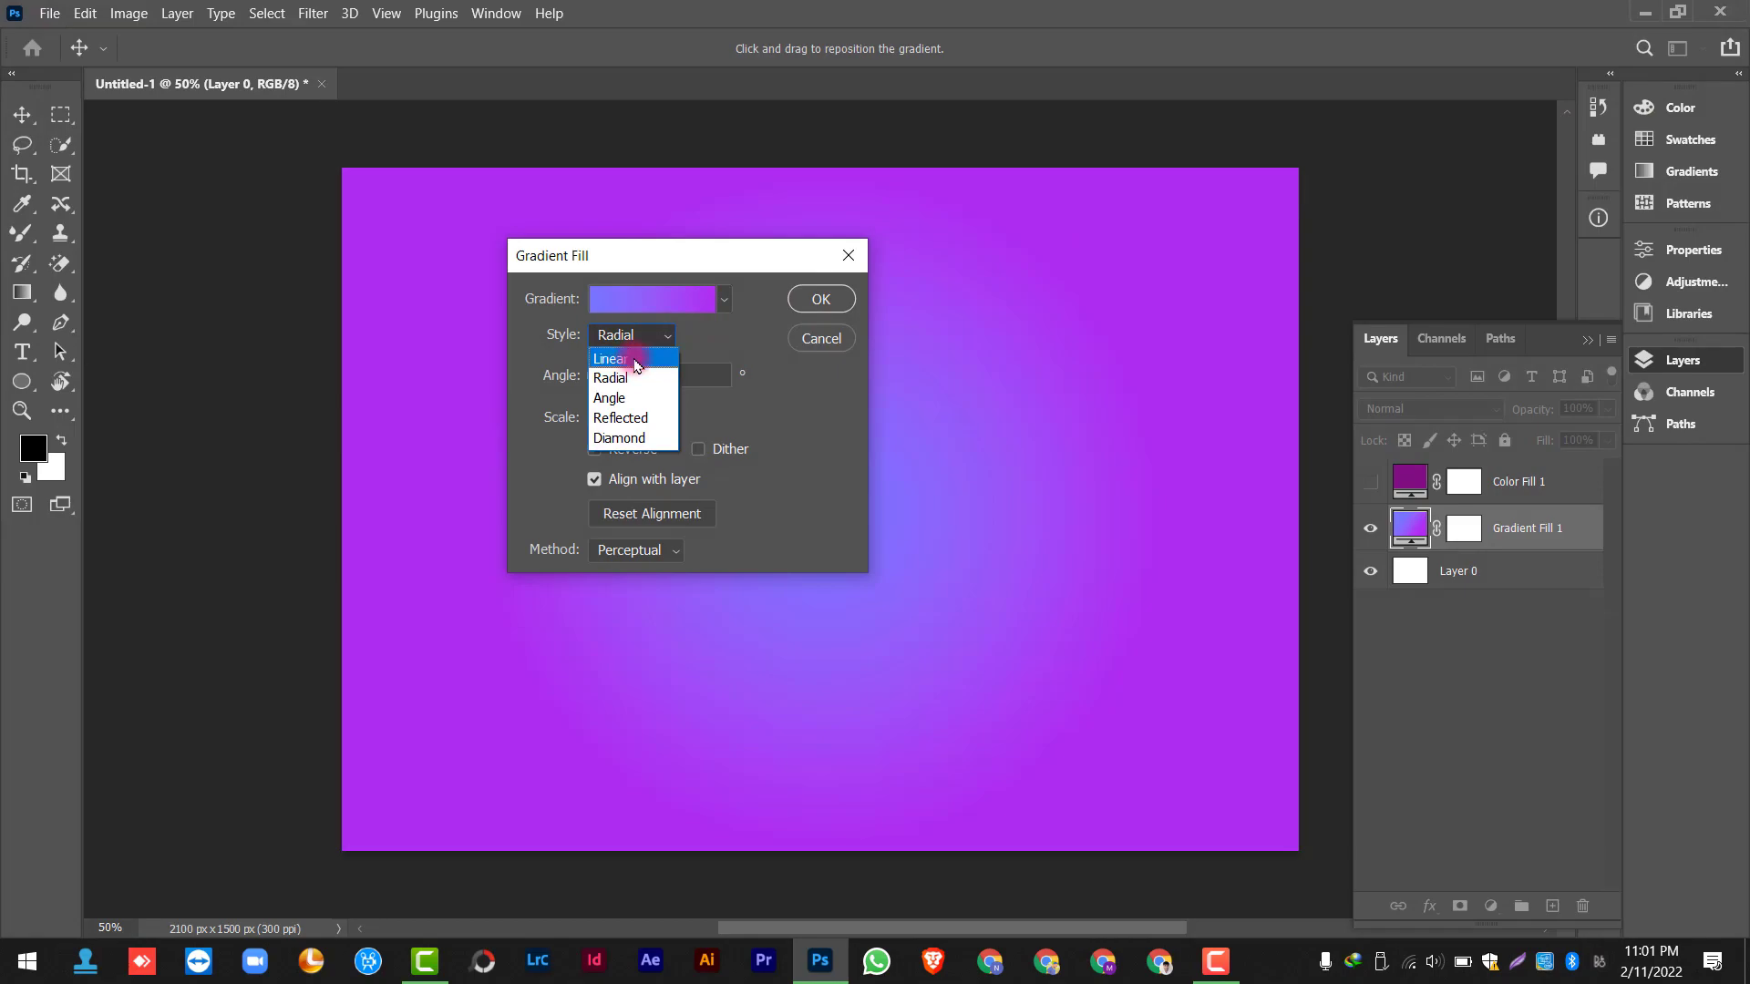
pyautogui.click(636, 339)
pyautogui.click(617, 369)
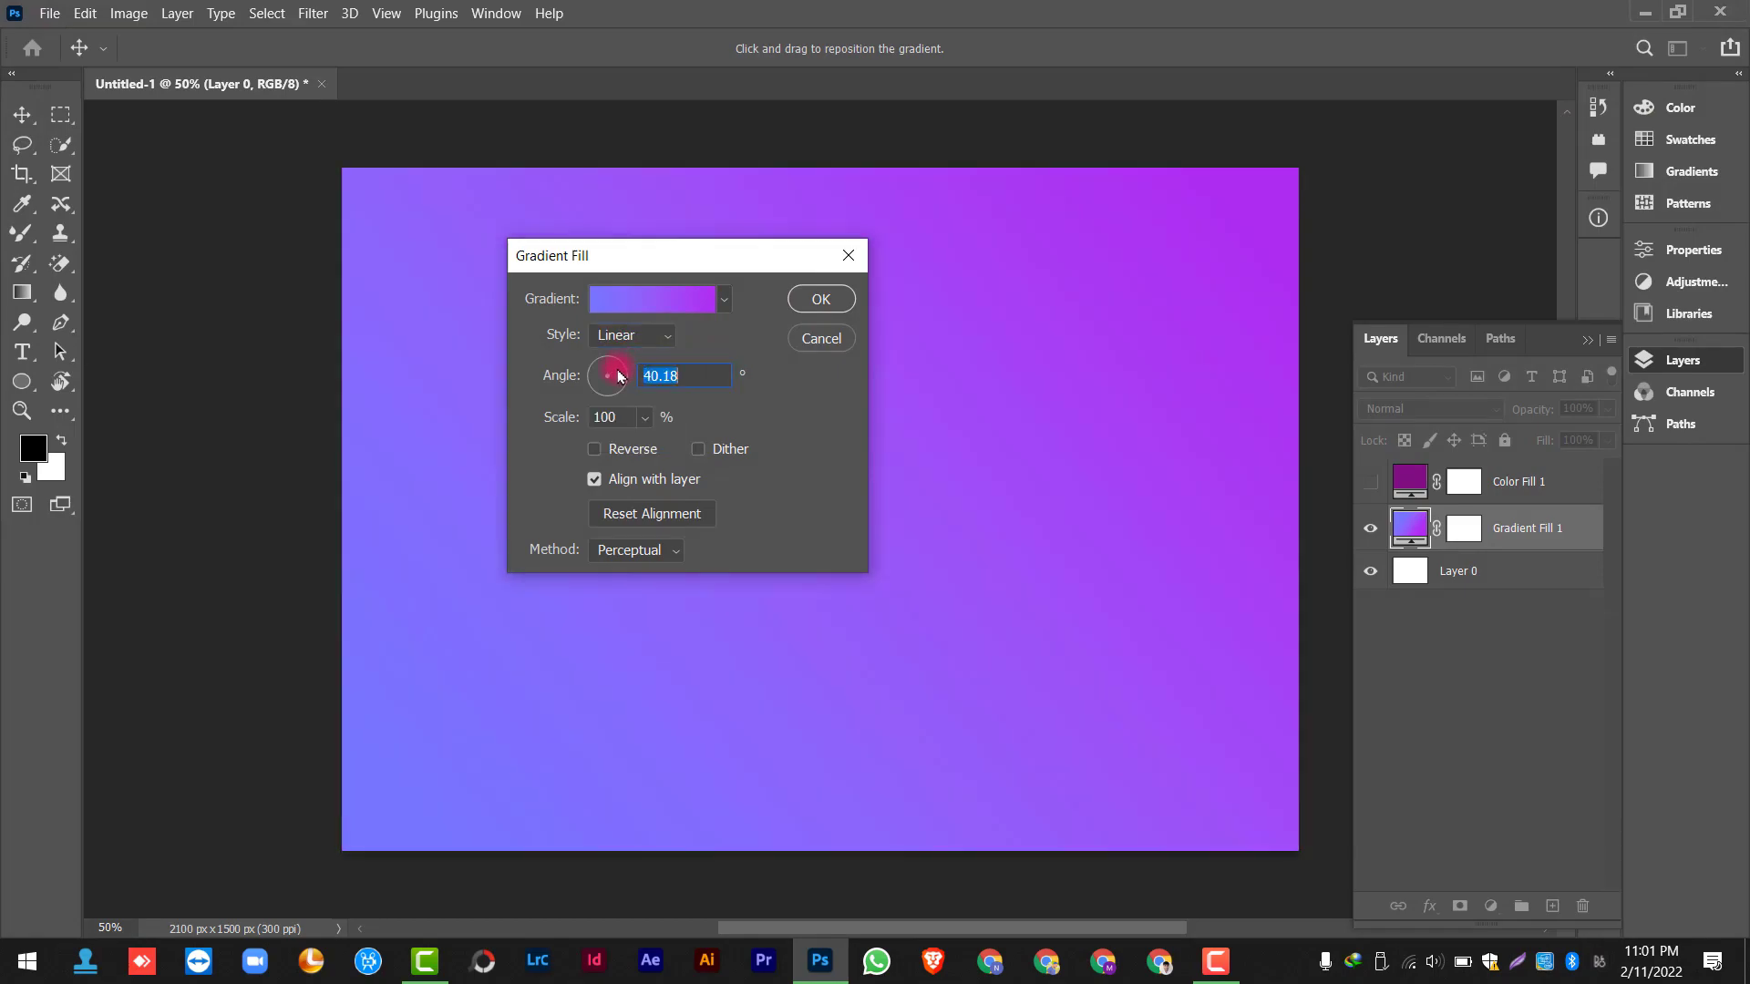
pyautogui.moveTo(617, 375)
pyautogui.mouseDown()
pyautogui.moveTo(601, 394)
pyautogui.moveTo(607, 364)
pyautogui.moveTo(607, 388)
pyautogui.mouseUp()
# Set the gradient to Angle style with a 35° angle and commit it
pyautogui.click(668, 338)
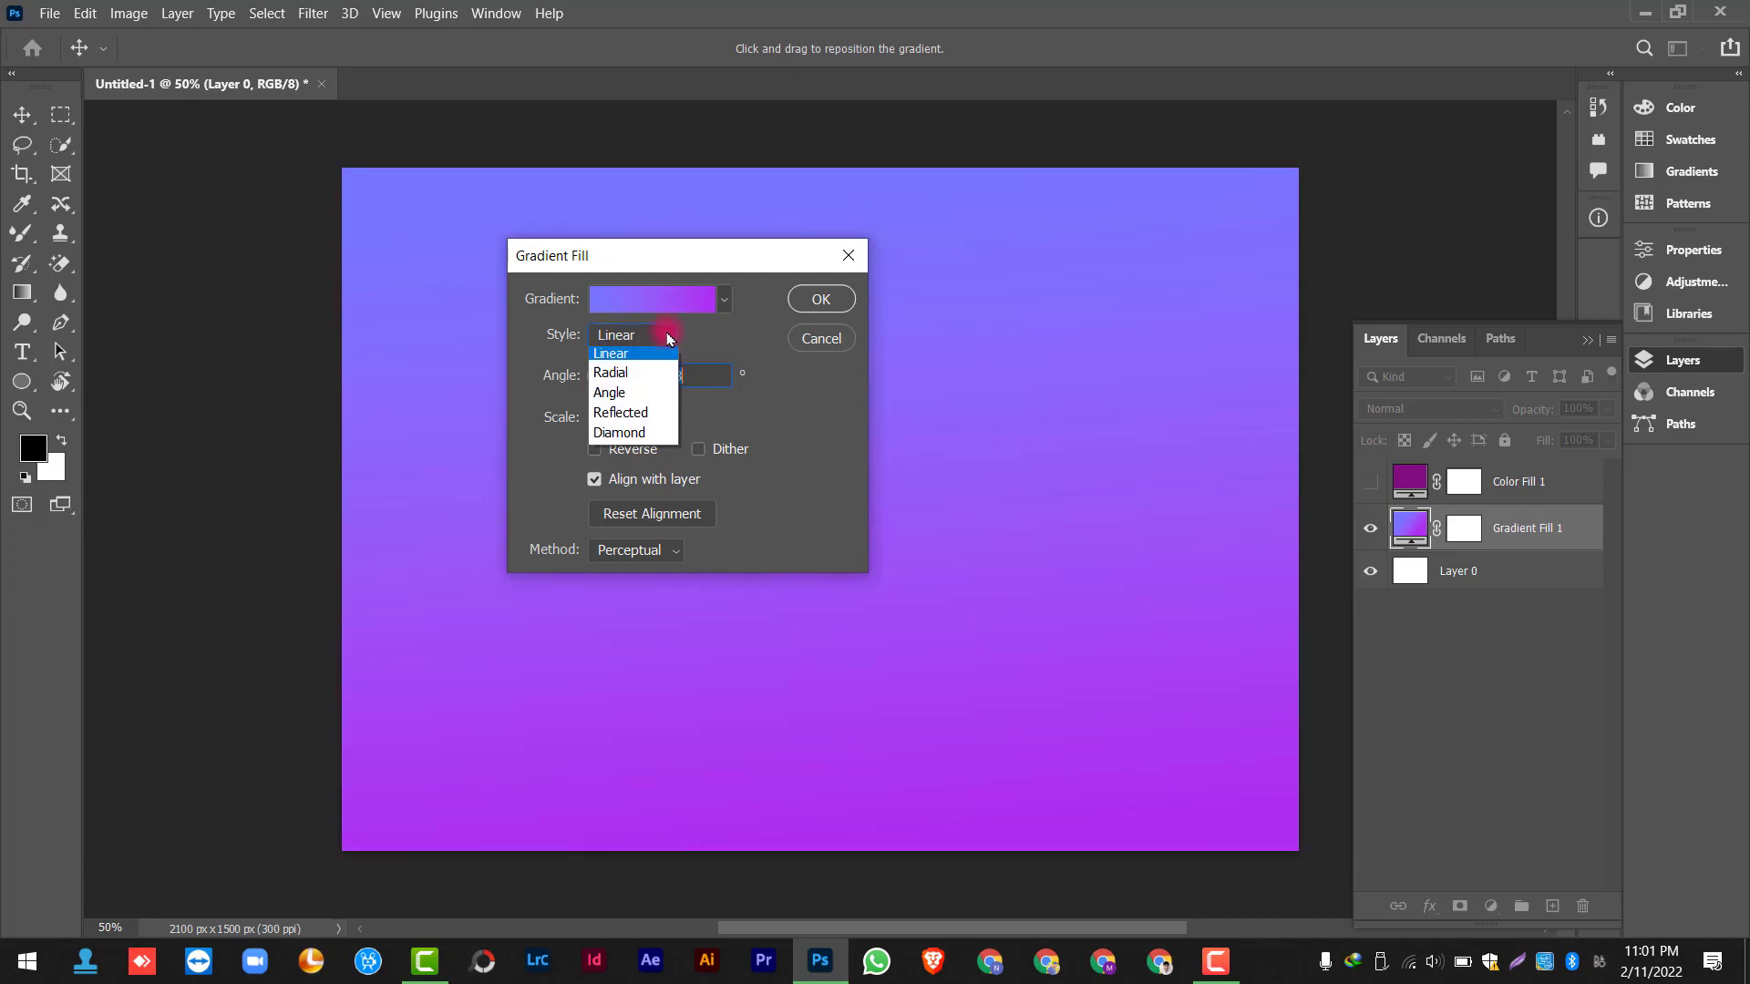
pyautogui.click(648, 394)
pyautogui.moveTo(617, 382); pyautogui.dragTo(612, 363)
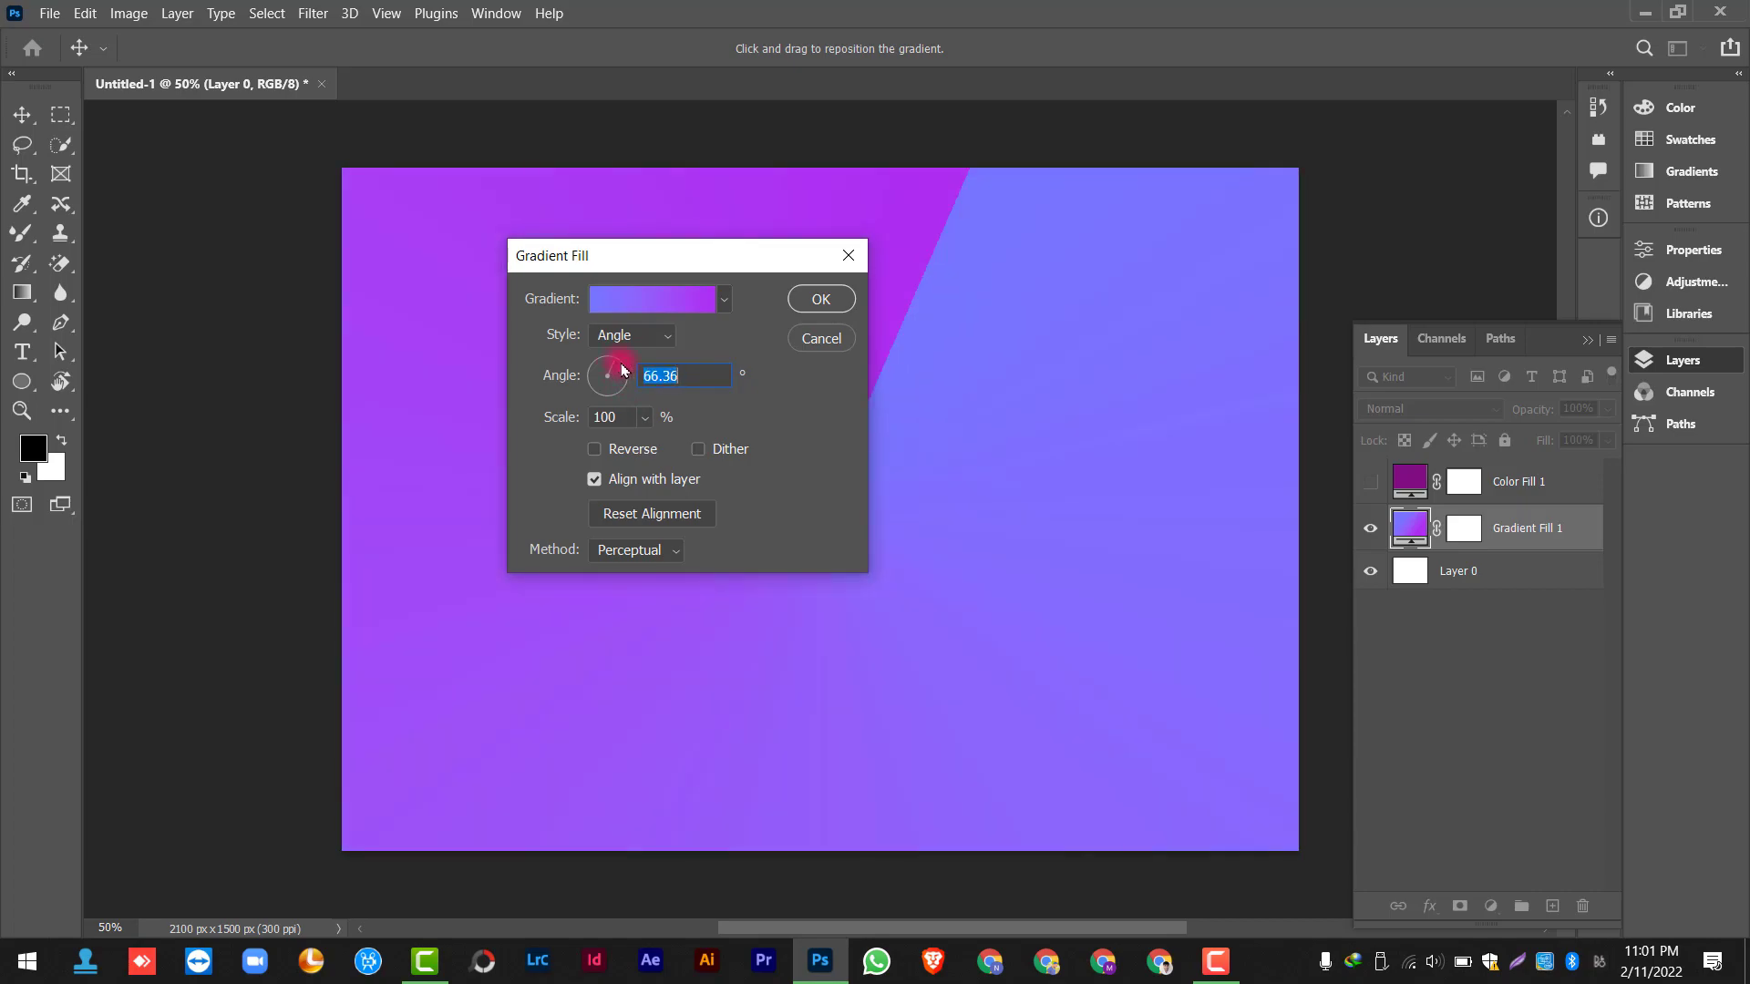
pyautogui.click(695, 374)
pyautogui.press('BackSpace')
pyautogui.press('BackSpace')
pyautogui.press('BackSpace')
pyautogui.press('BackSpace')
pyautogui.press('BackSpace')
pyautogui.write('35.3')
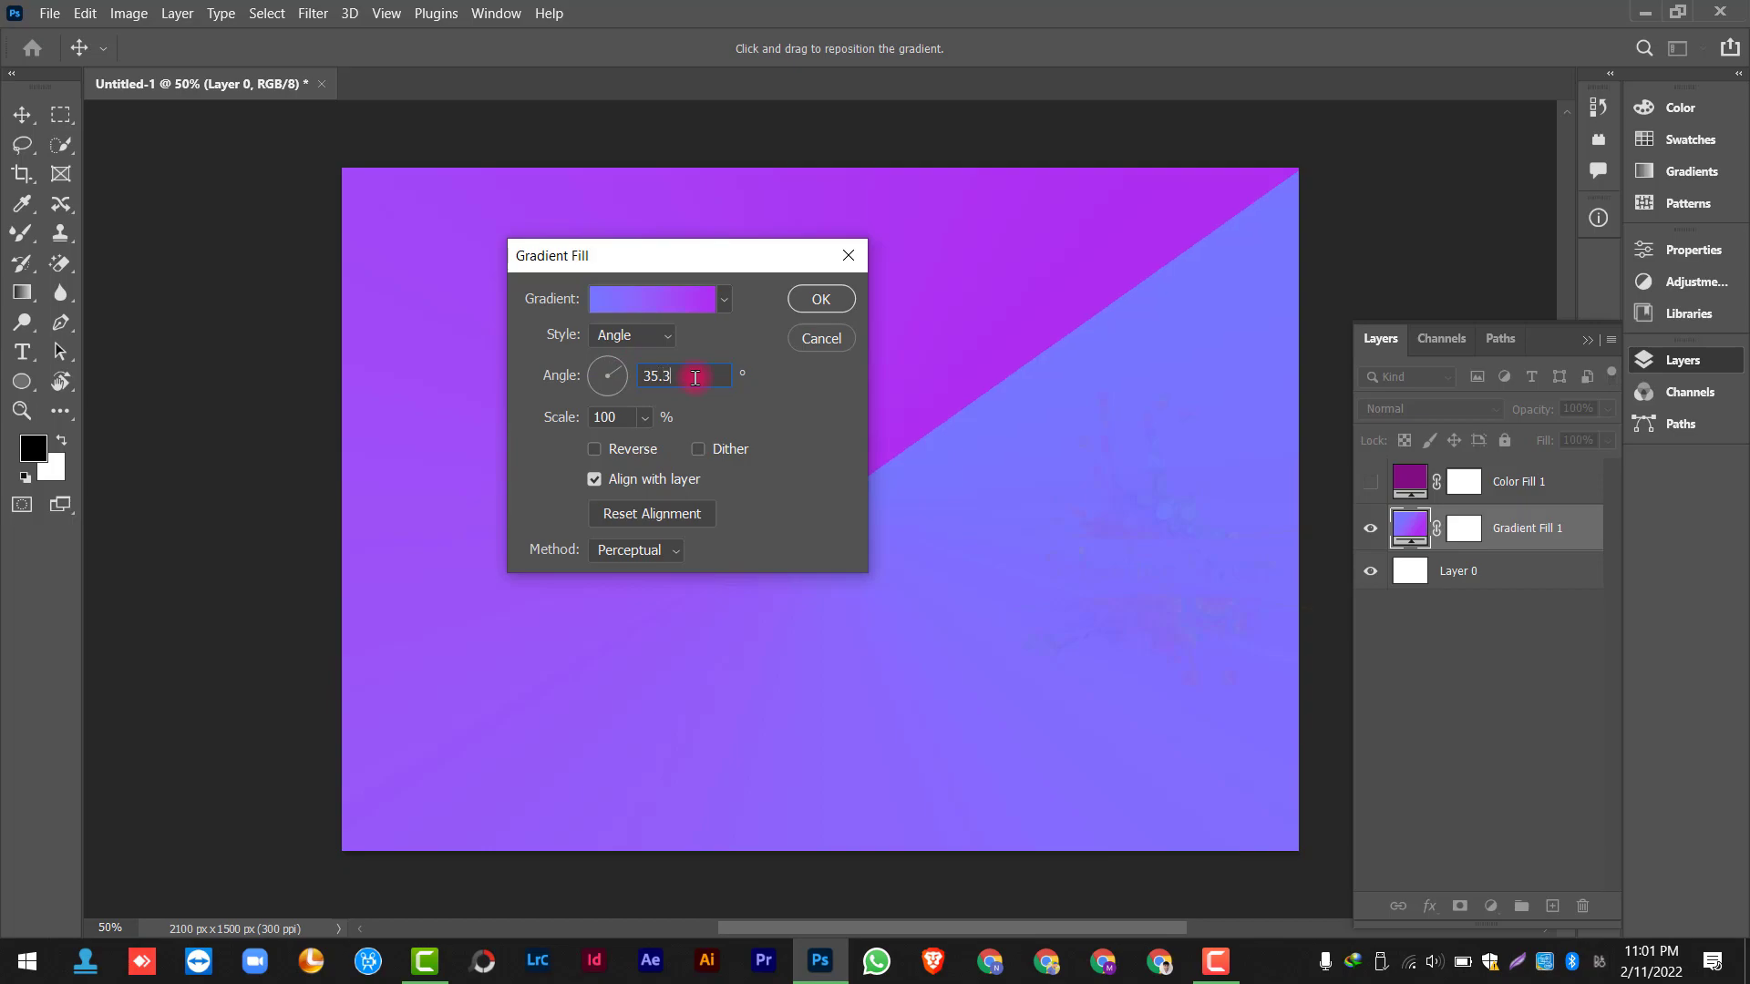
pyautogui.press('Return')
pyautogui.press('z')
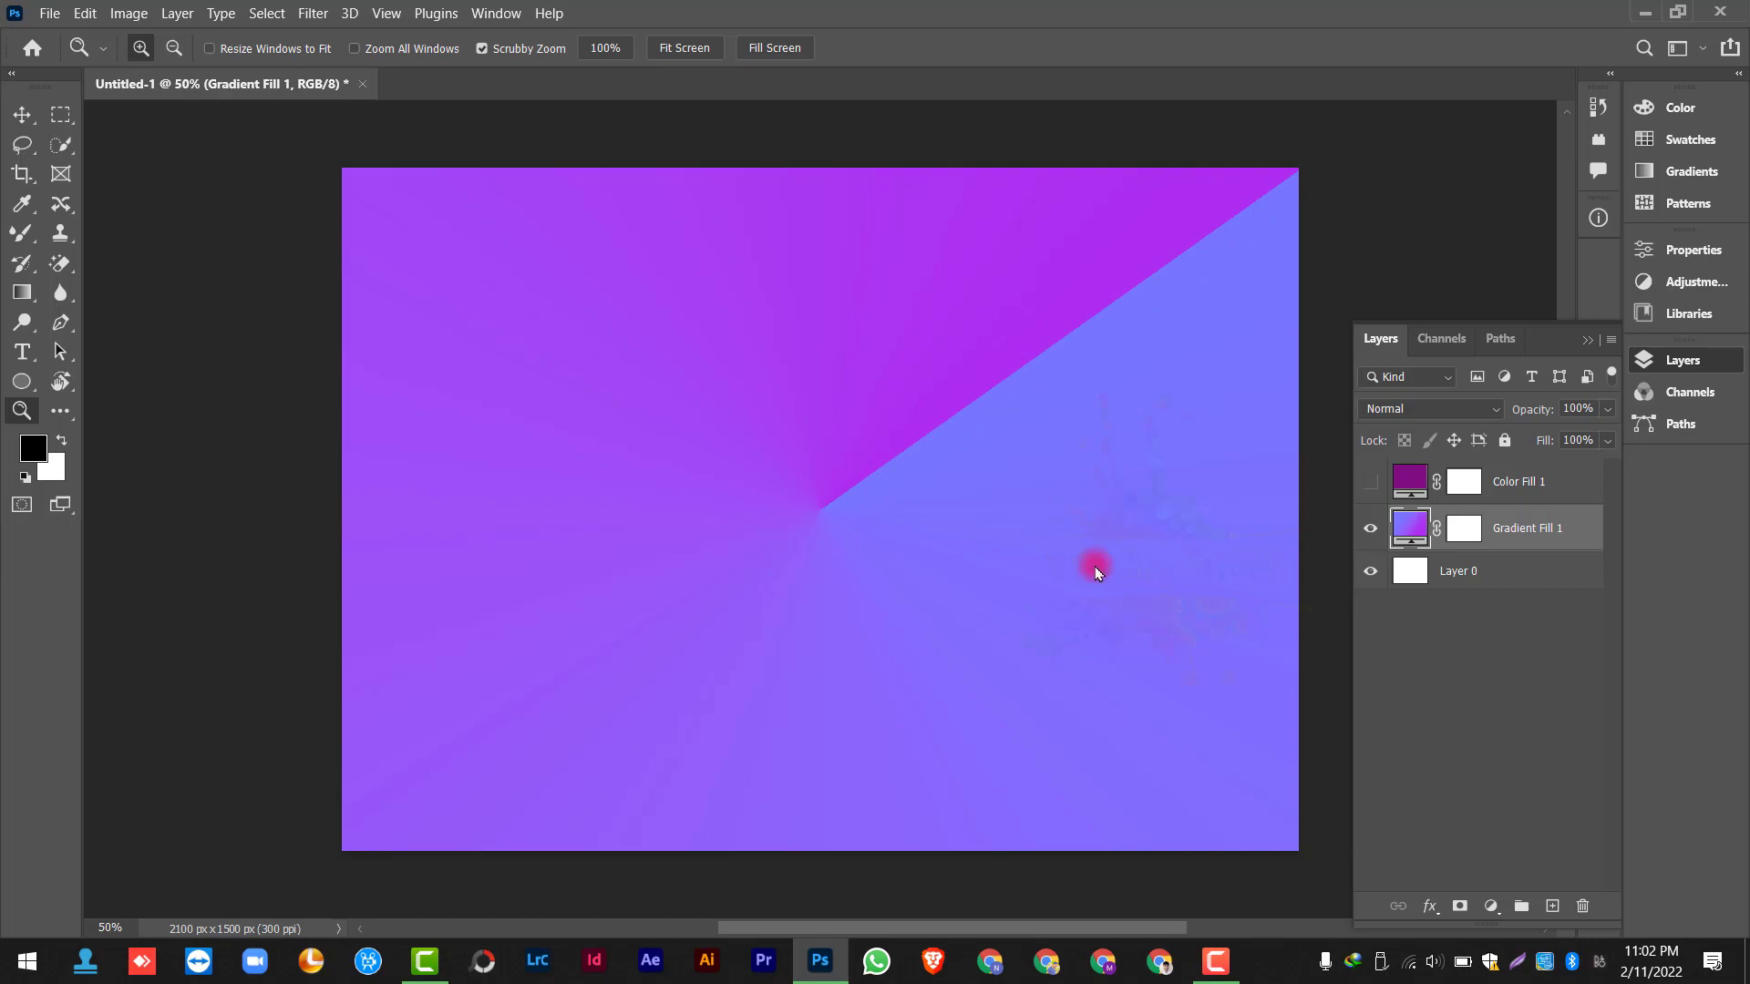
# Toggle Gradient Fill 1's visibility and reopen its gradient settings to review presets
pyautogui.click(1372, 530)
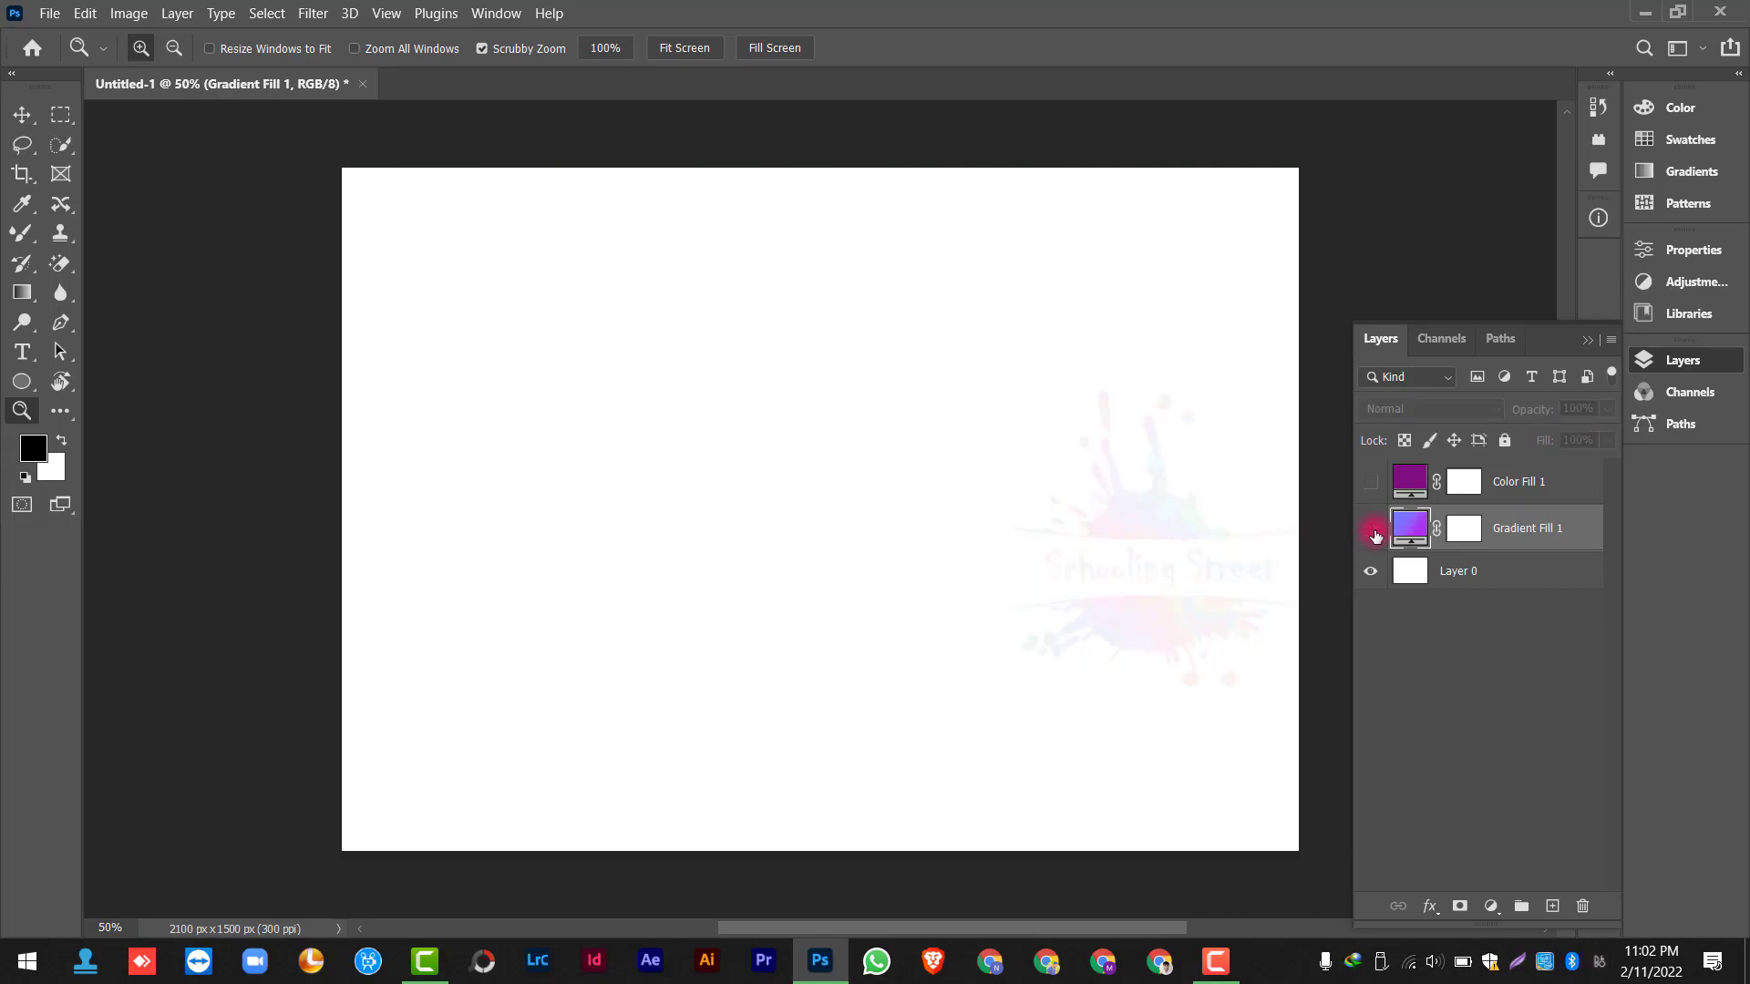
pyautogui.click(1373, 532)
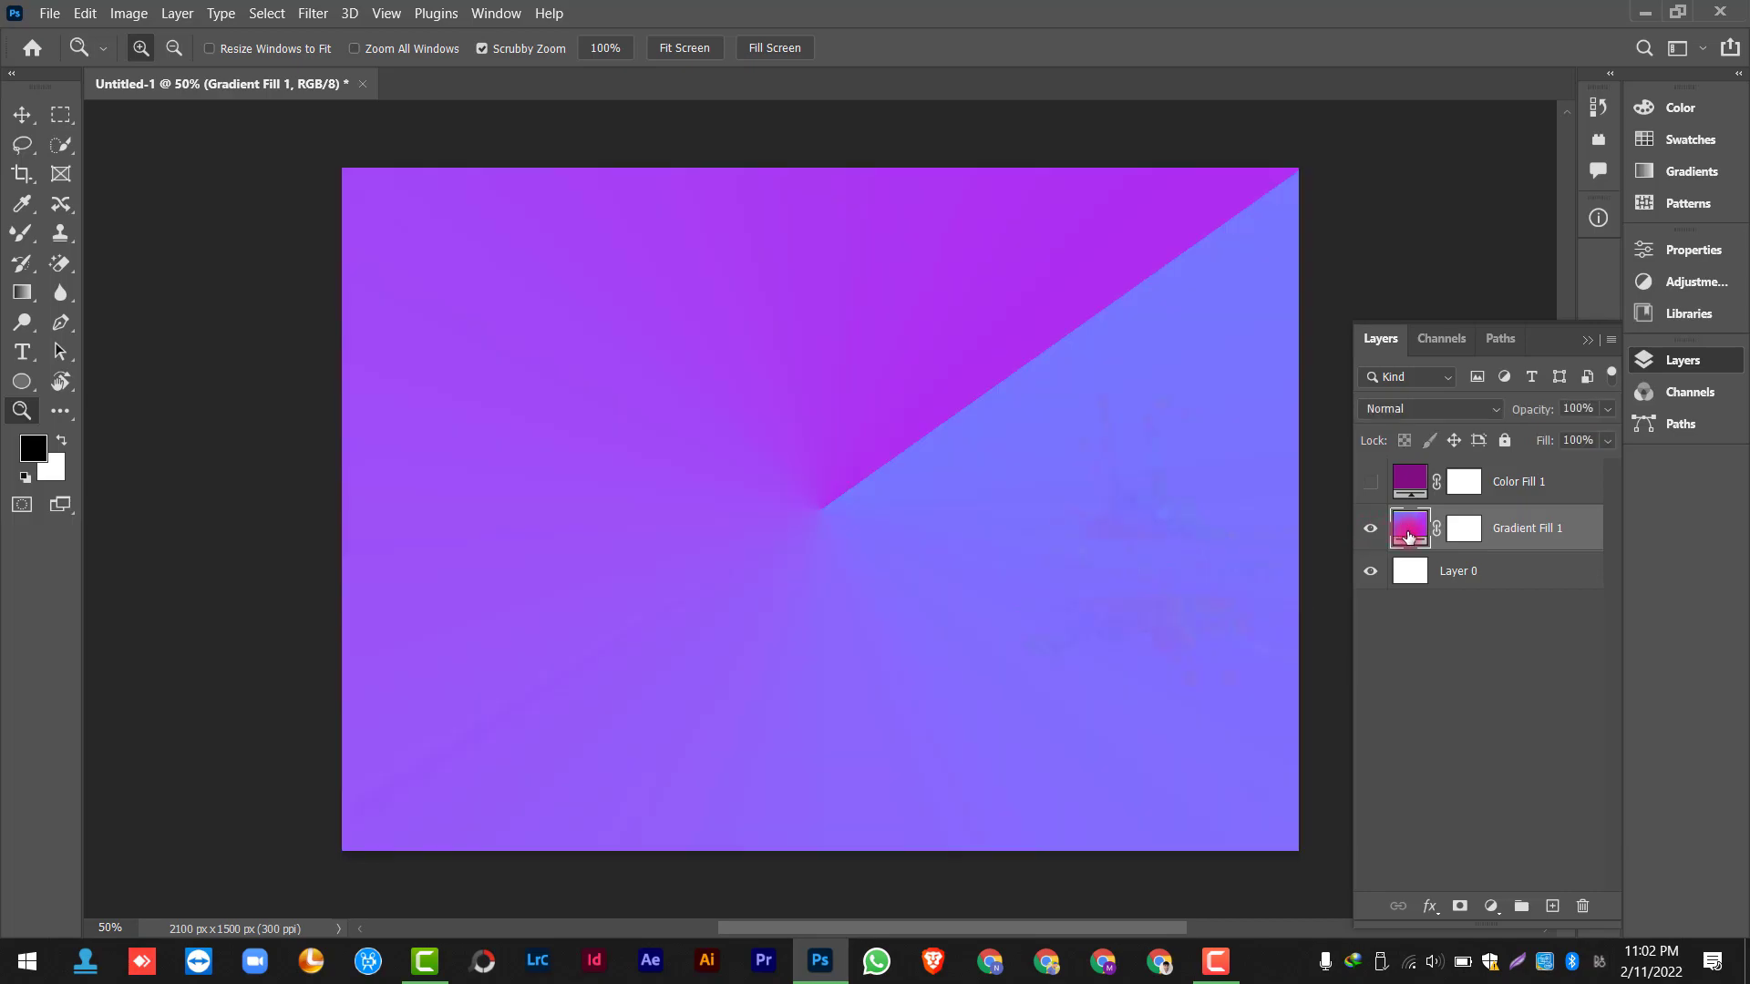
pyautogui.doubleClick(1409, 538)
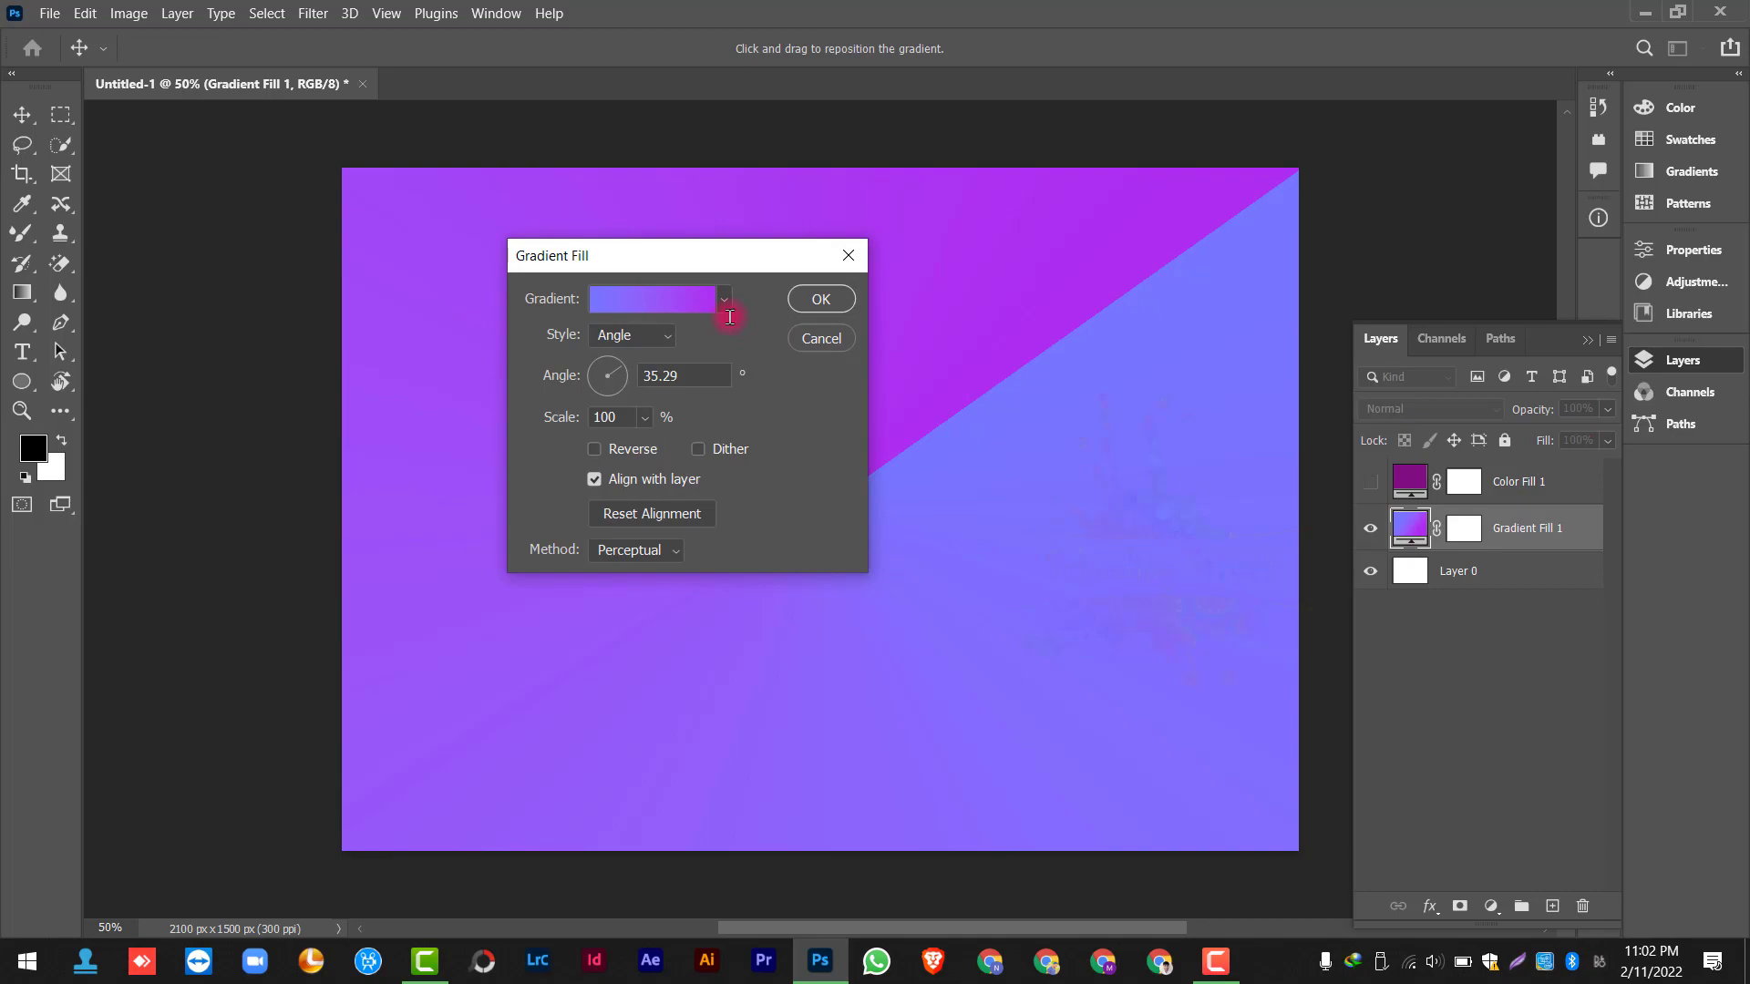
pyautogui.click(726, 306)
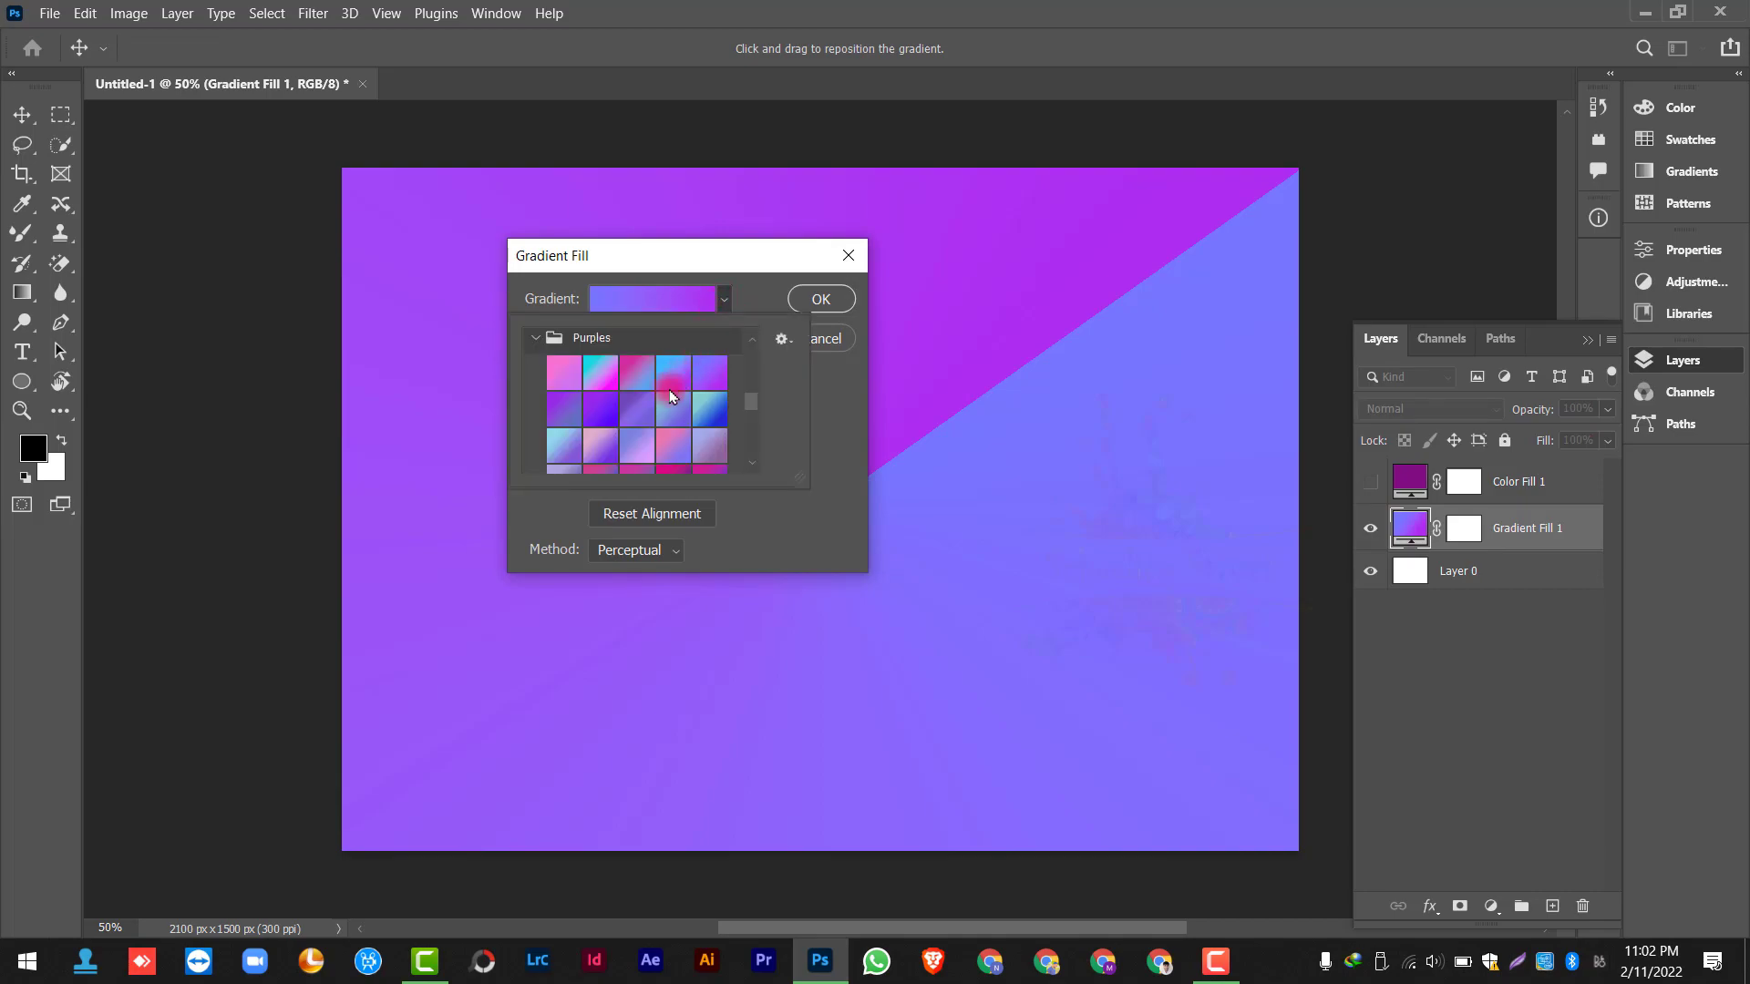
pyautogui.scroll(-5, 654, 415)
pyautogui.scroll(-3, 654, 418)
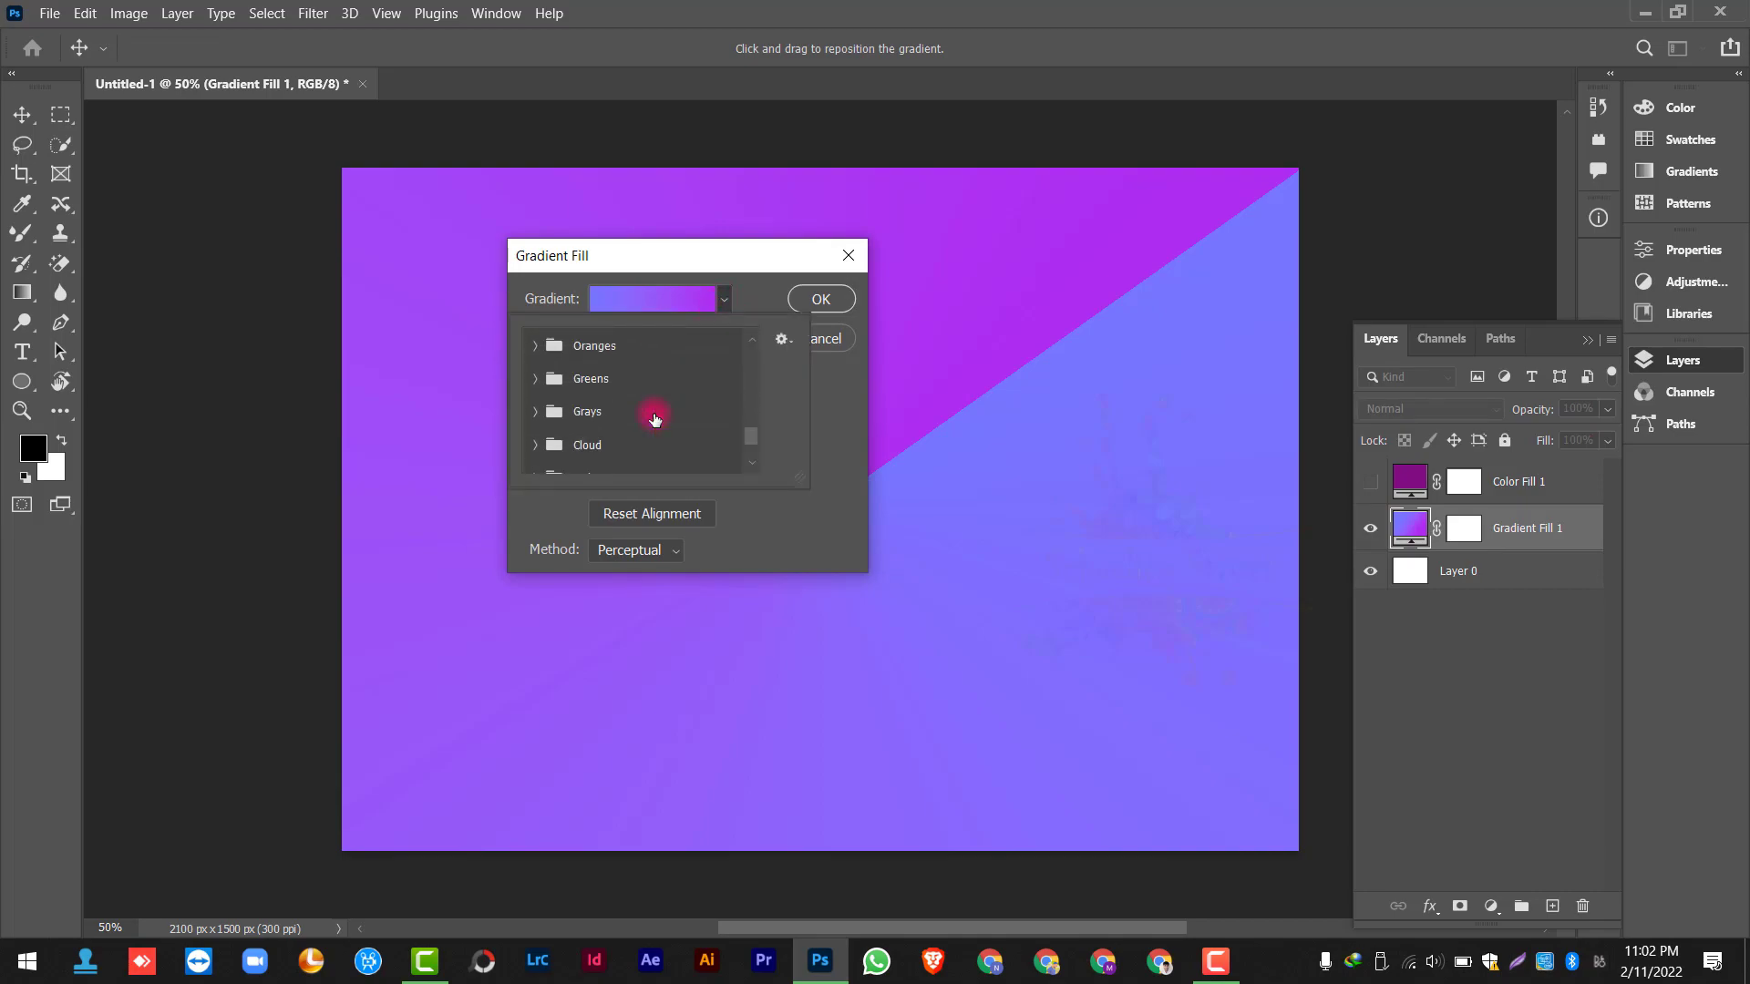
pyautogui.scroll(10, 655, 418)
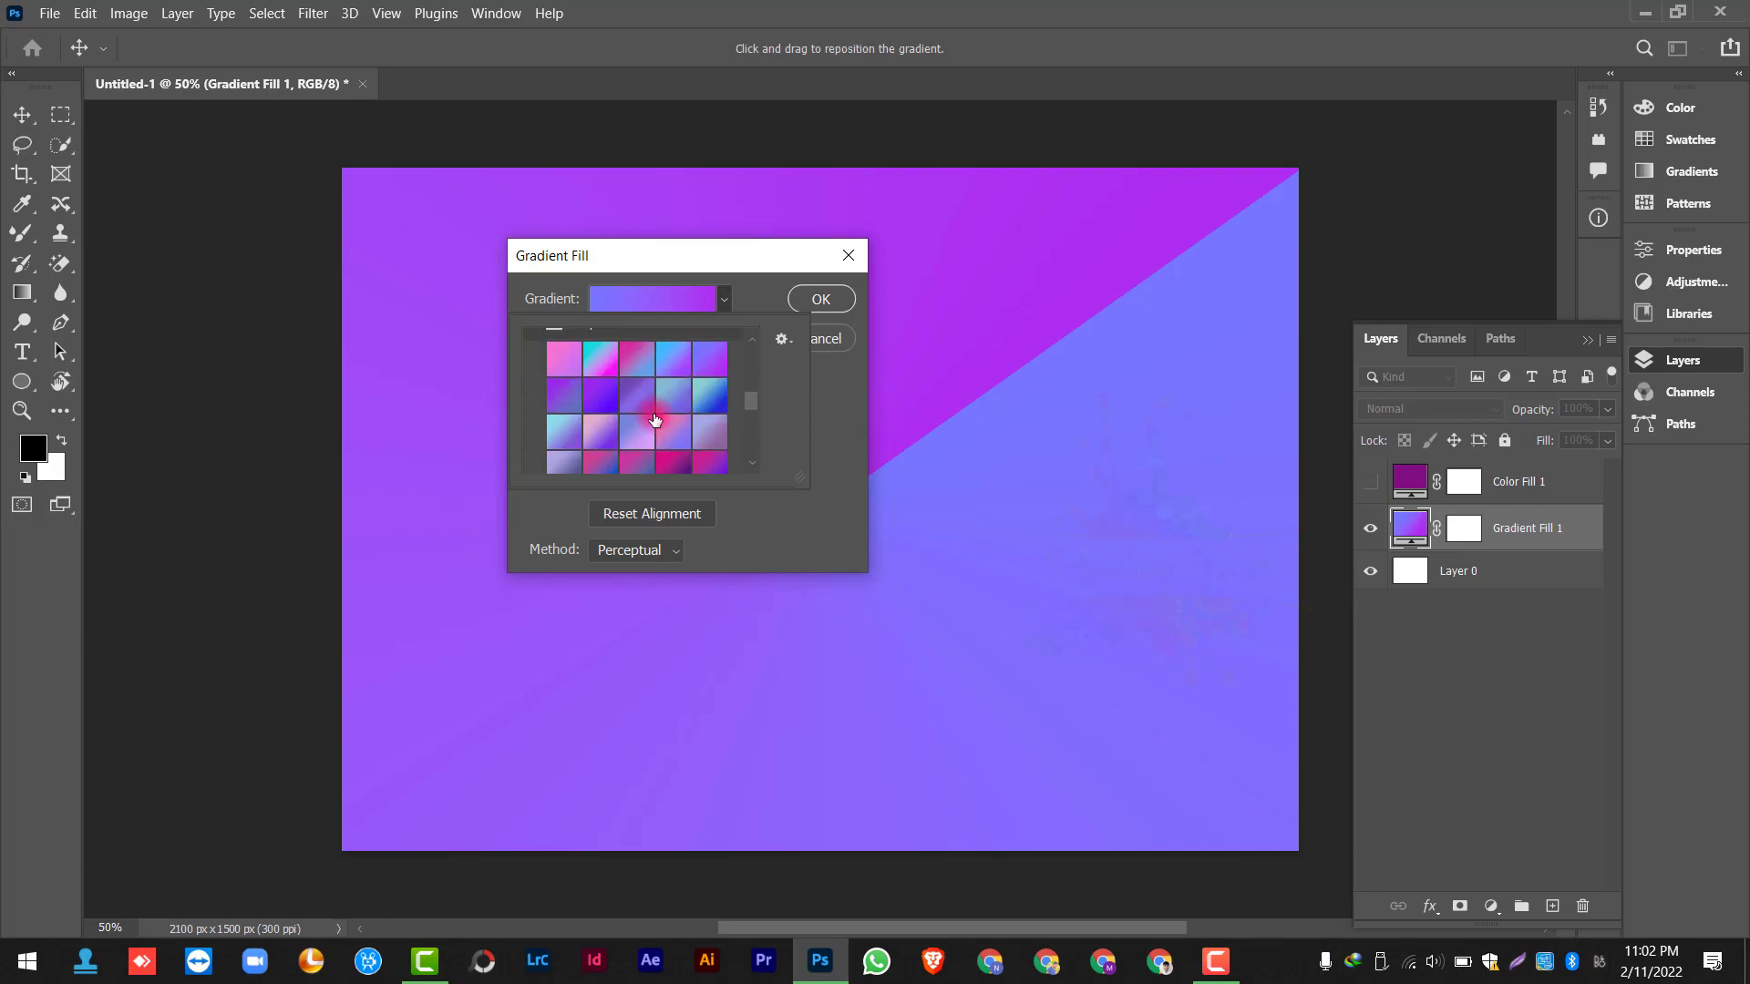
pyautogui.click(754, 291)
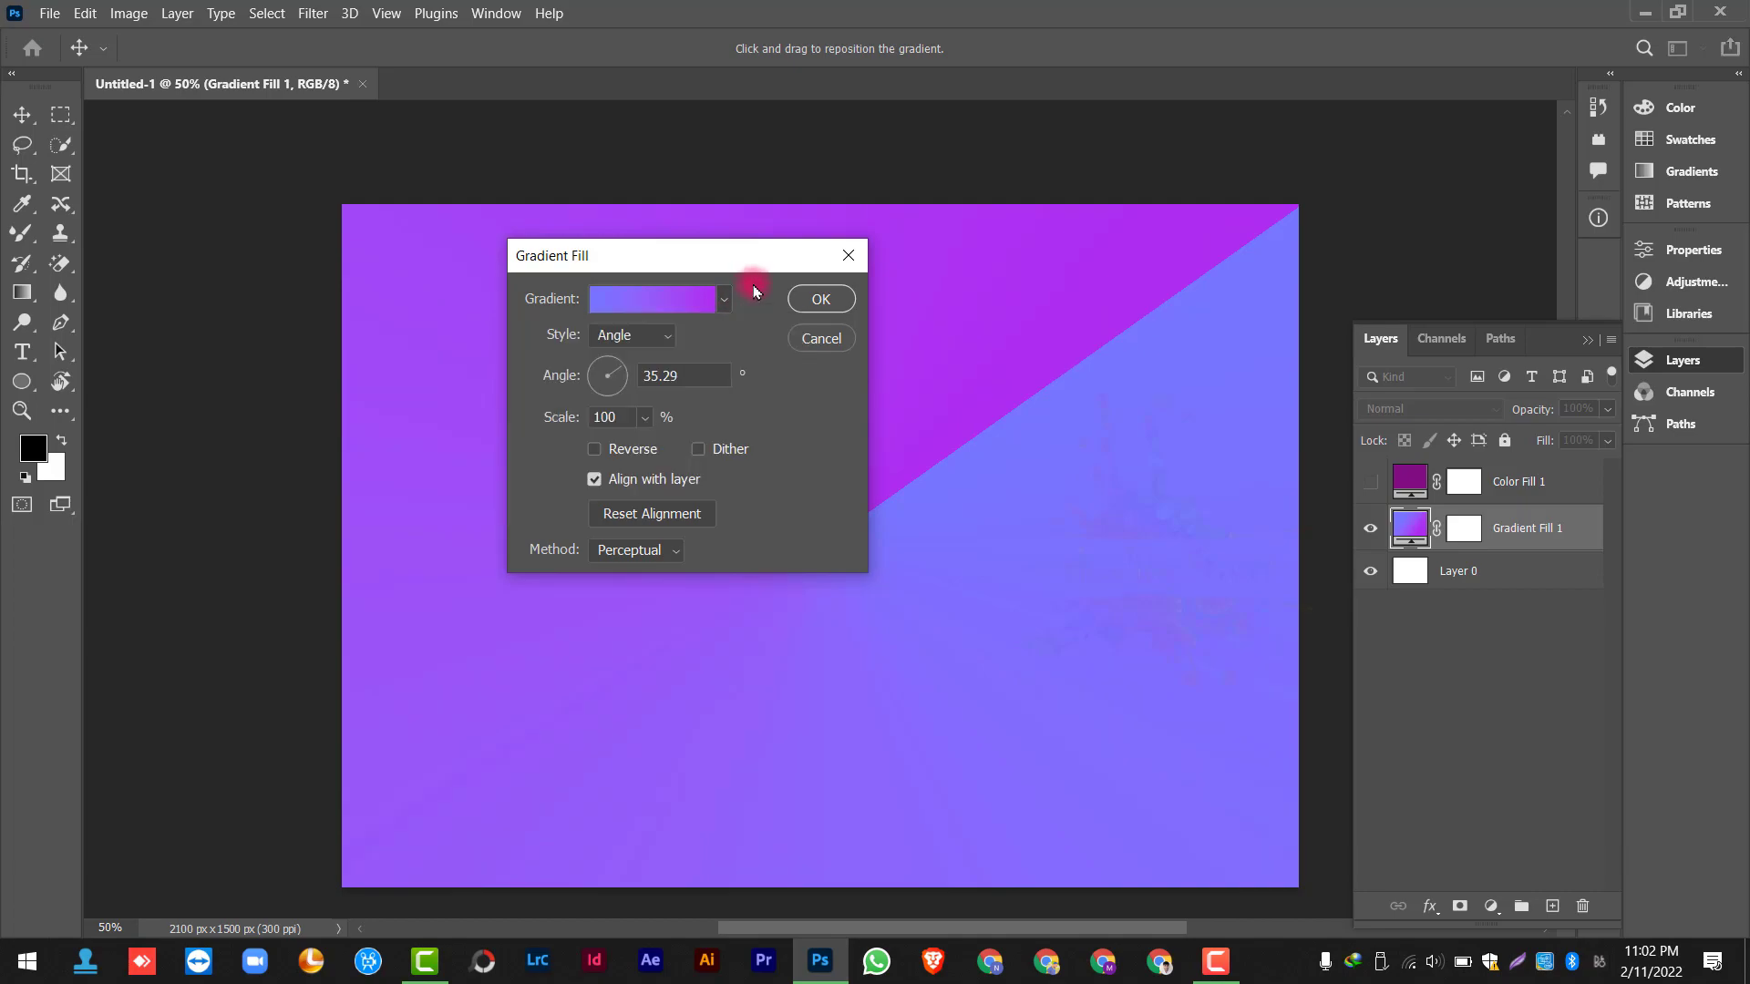
pyautogui.click(606, 296)
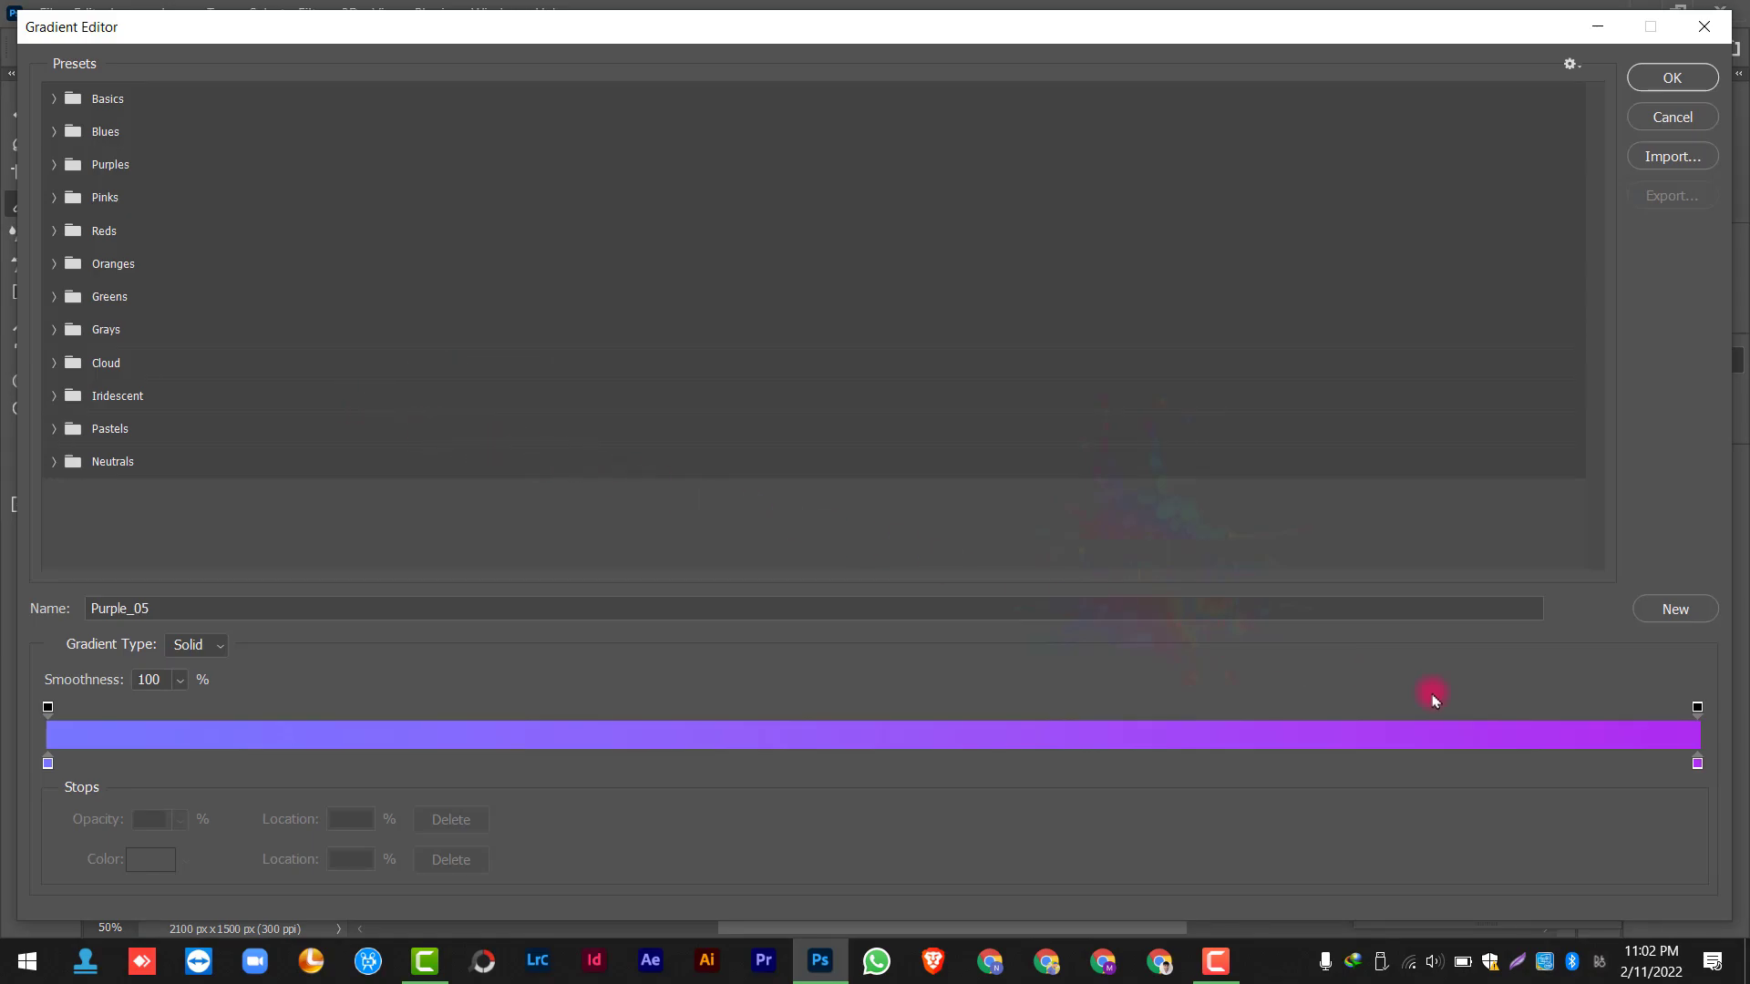
# Change the gradient's right stop to pink #f12cbc and apply the violet-to-pink gradient
pyautogui.click(1698, 766)
pyautogui.doubleClick(1698, 766)
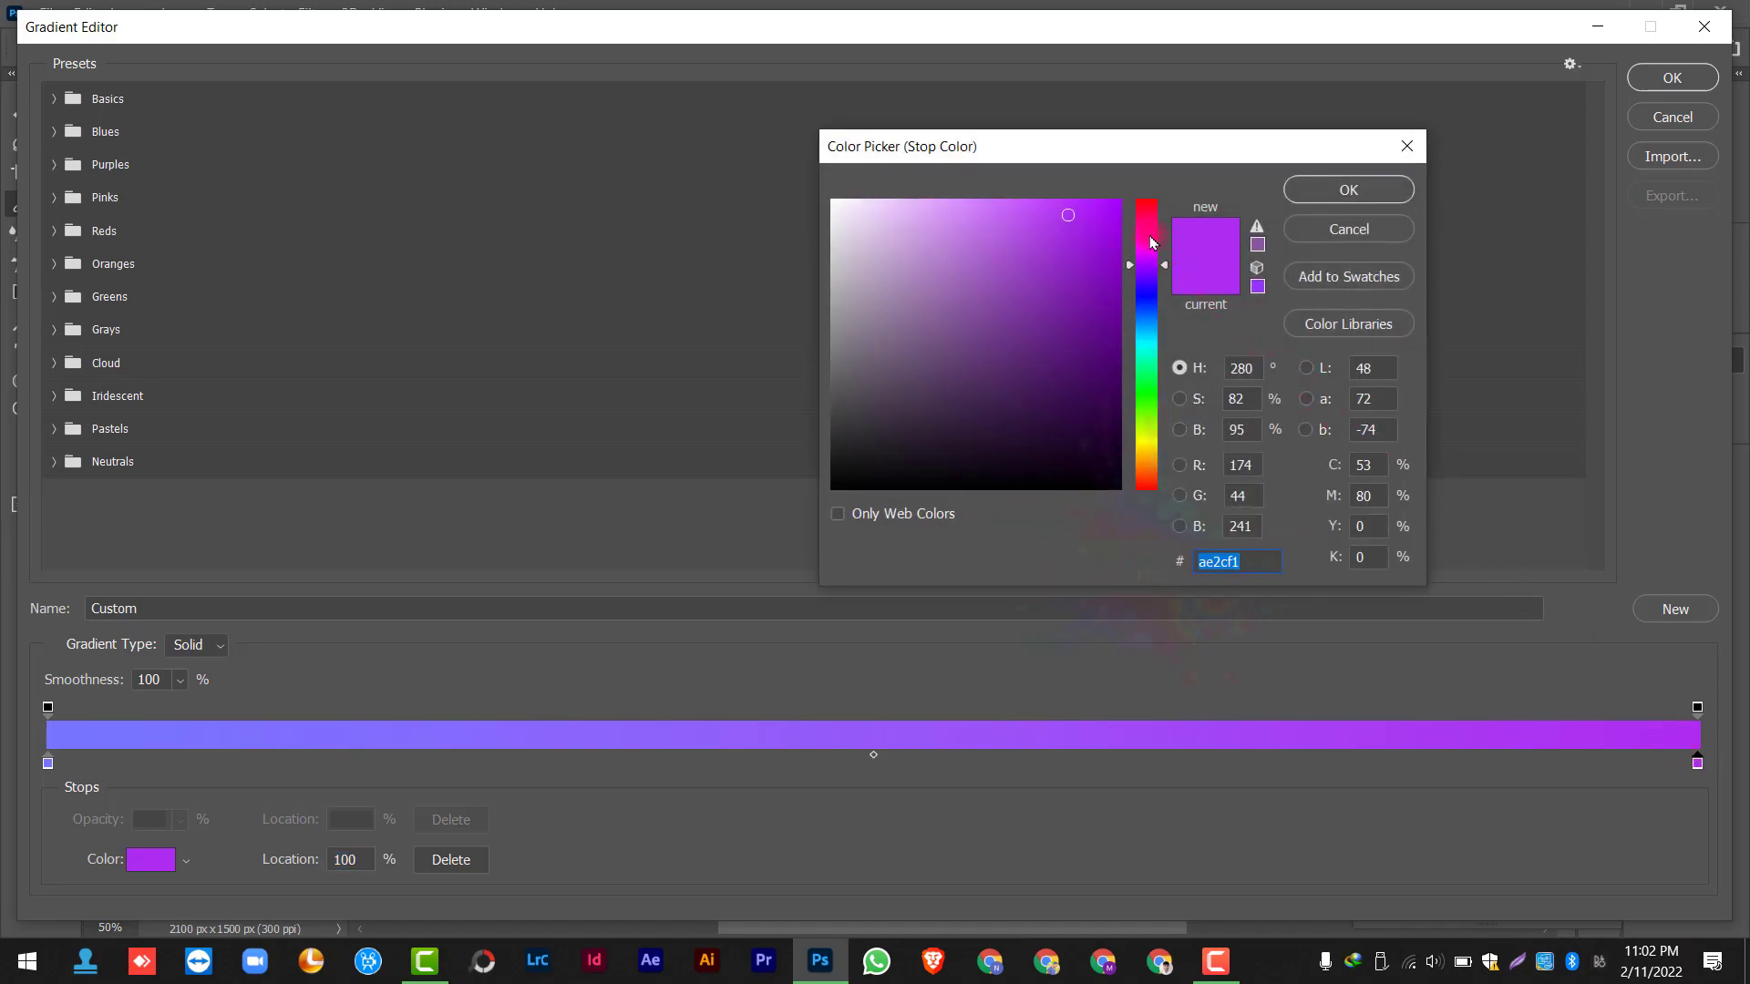
pyautogui.click(1151, 237)
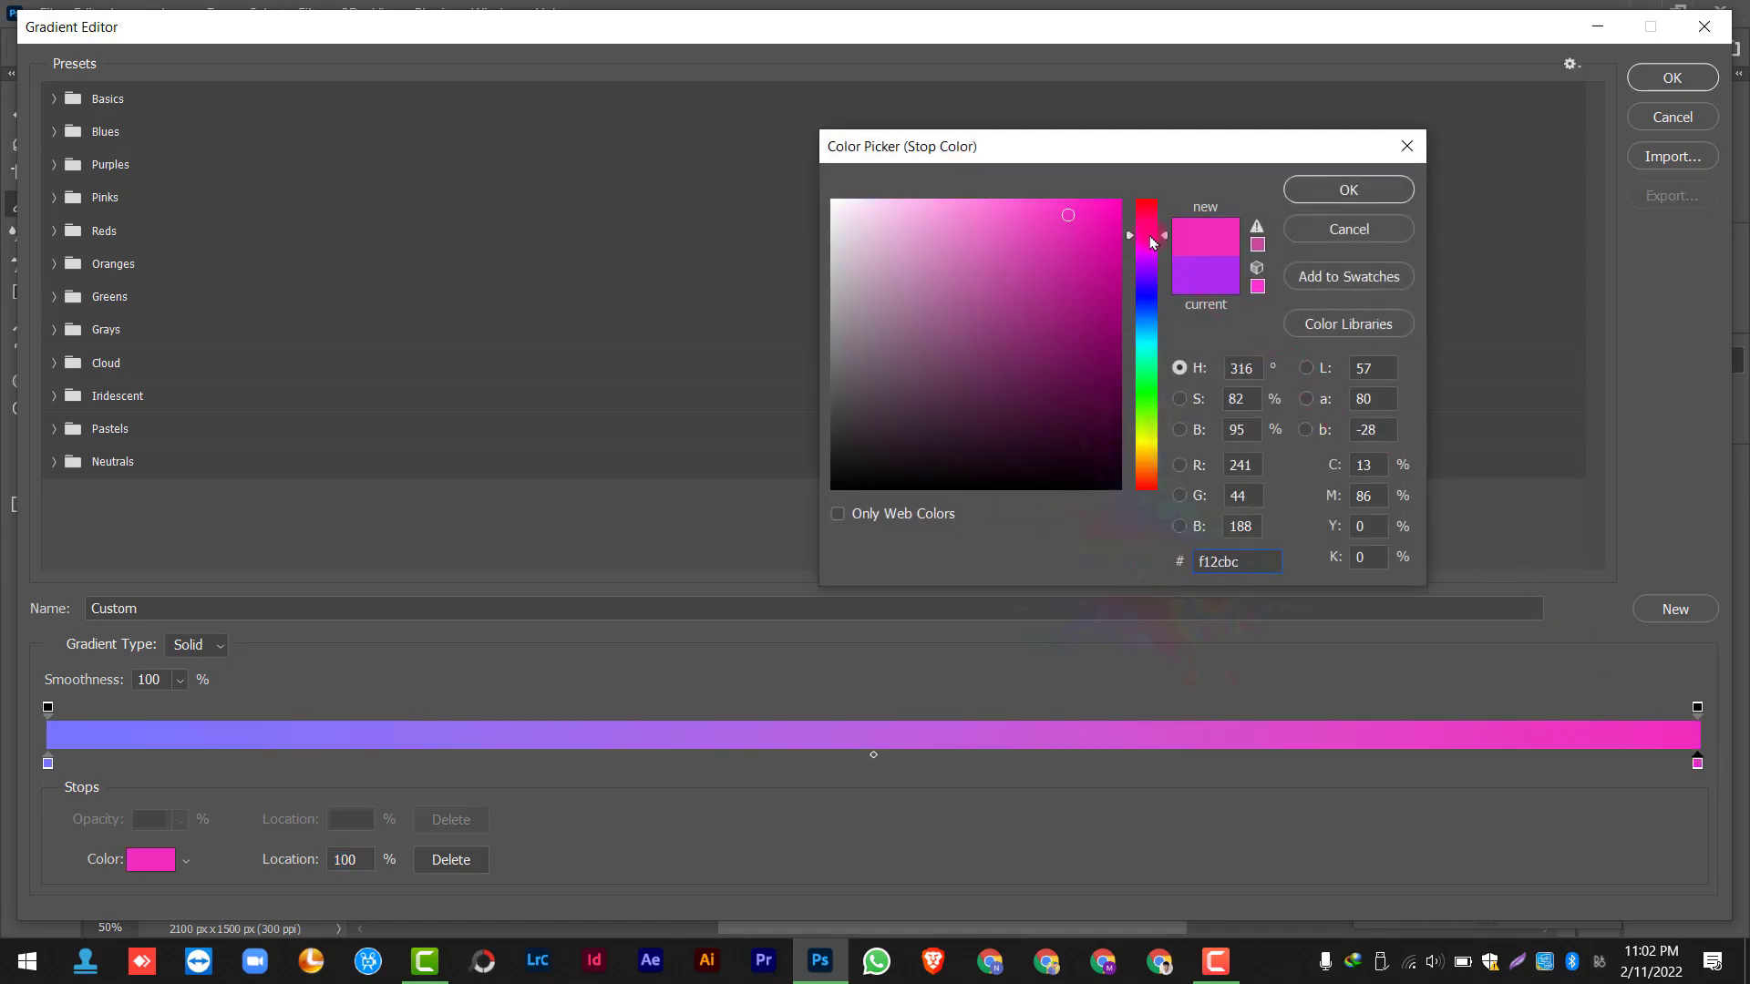
pyautogui.click(1320, 198)
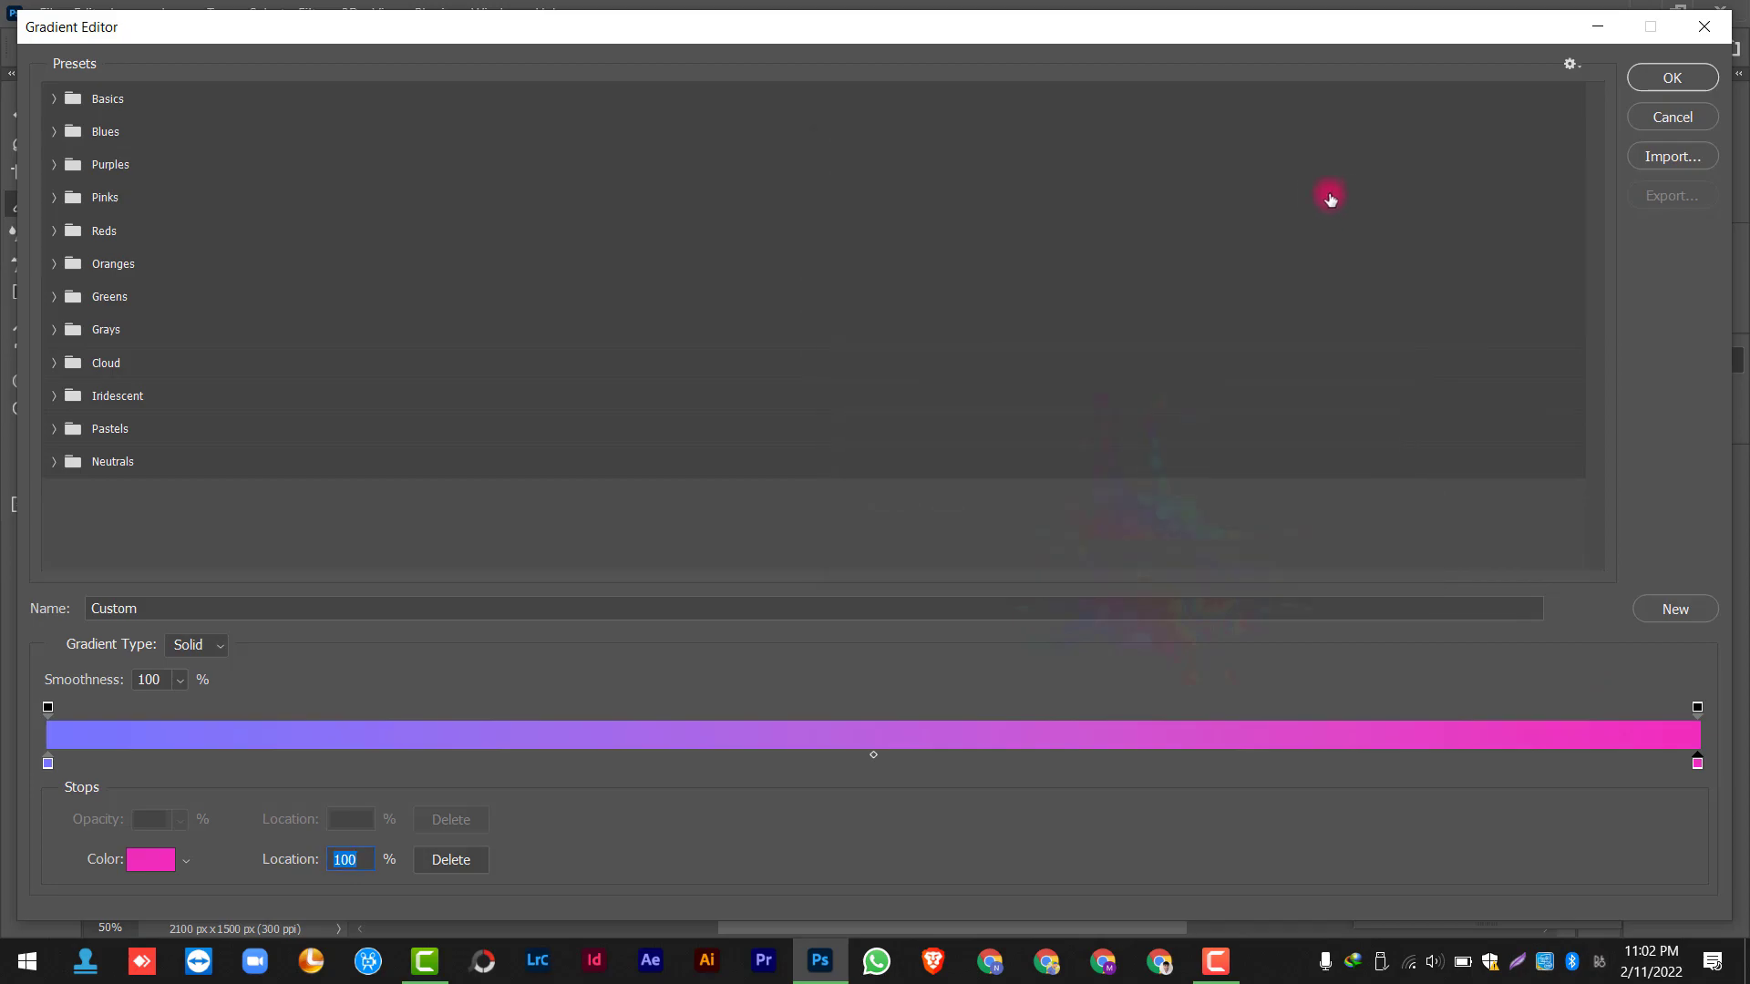
pyautogui.click(1668, 80)
pyautogui.click(977, 315)
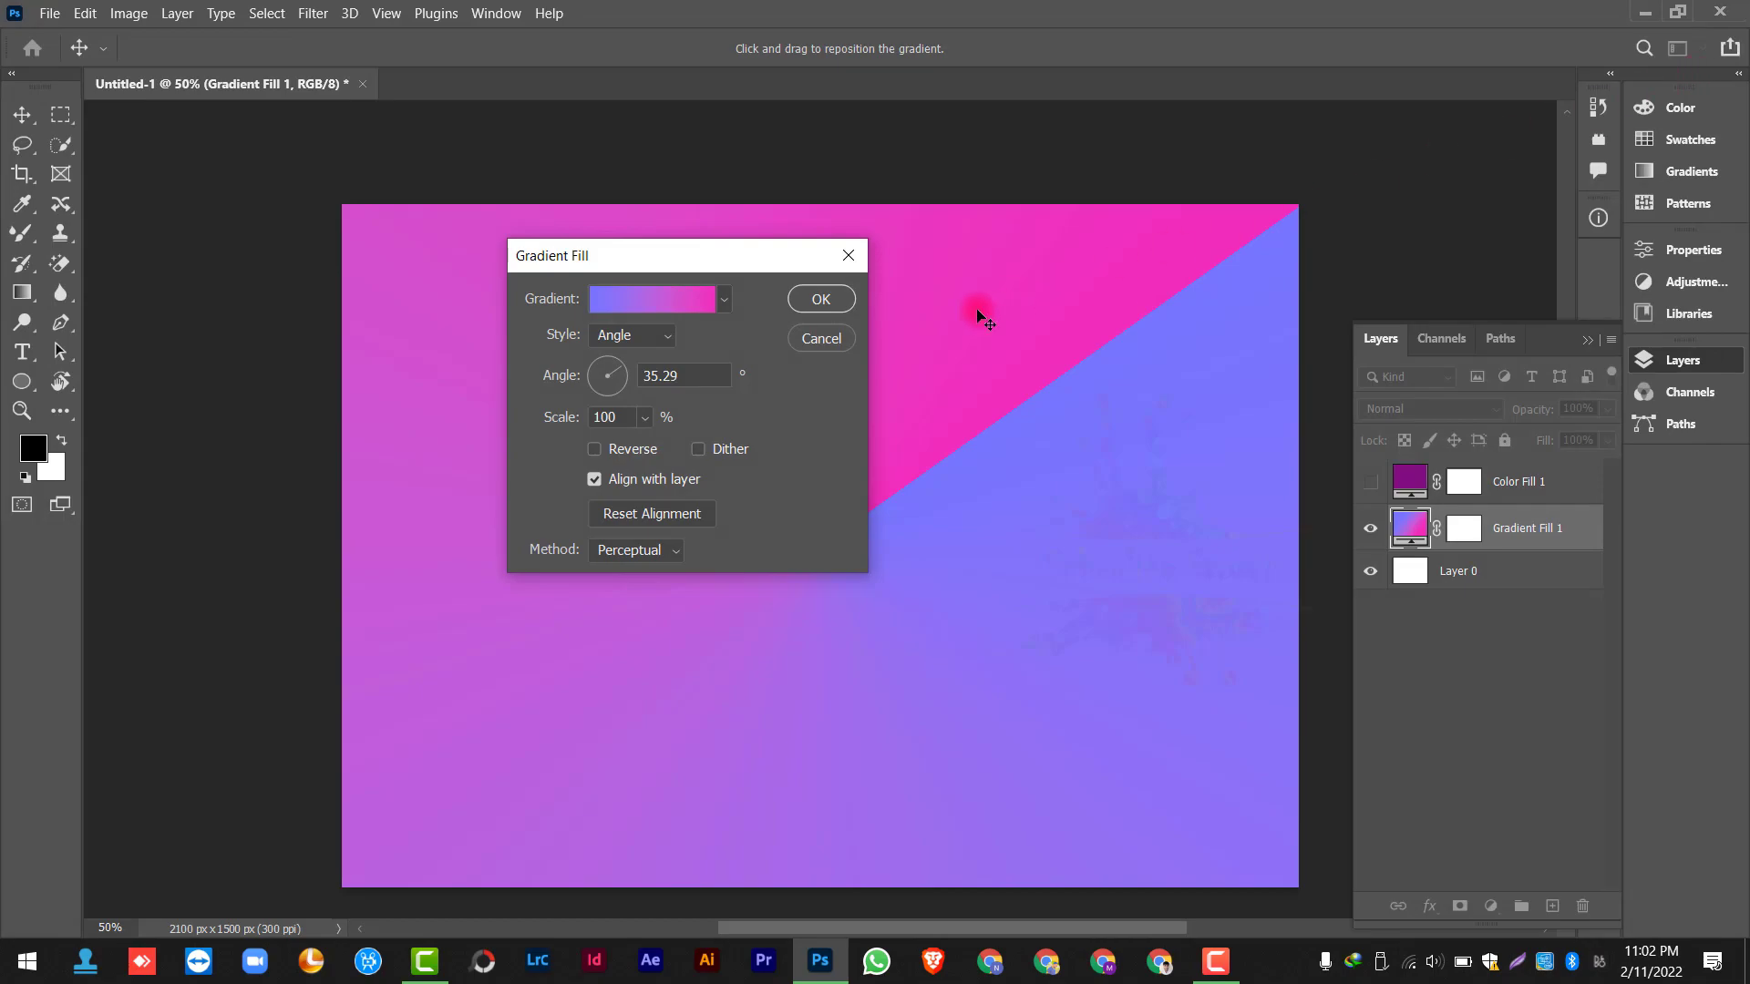
# Add a red ed2525 colour stop at 46% mid-gradient and accept the custom gradient
pyautogui.click(648, 306)
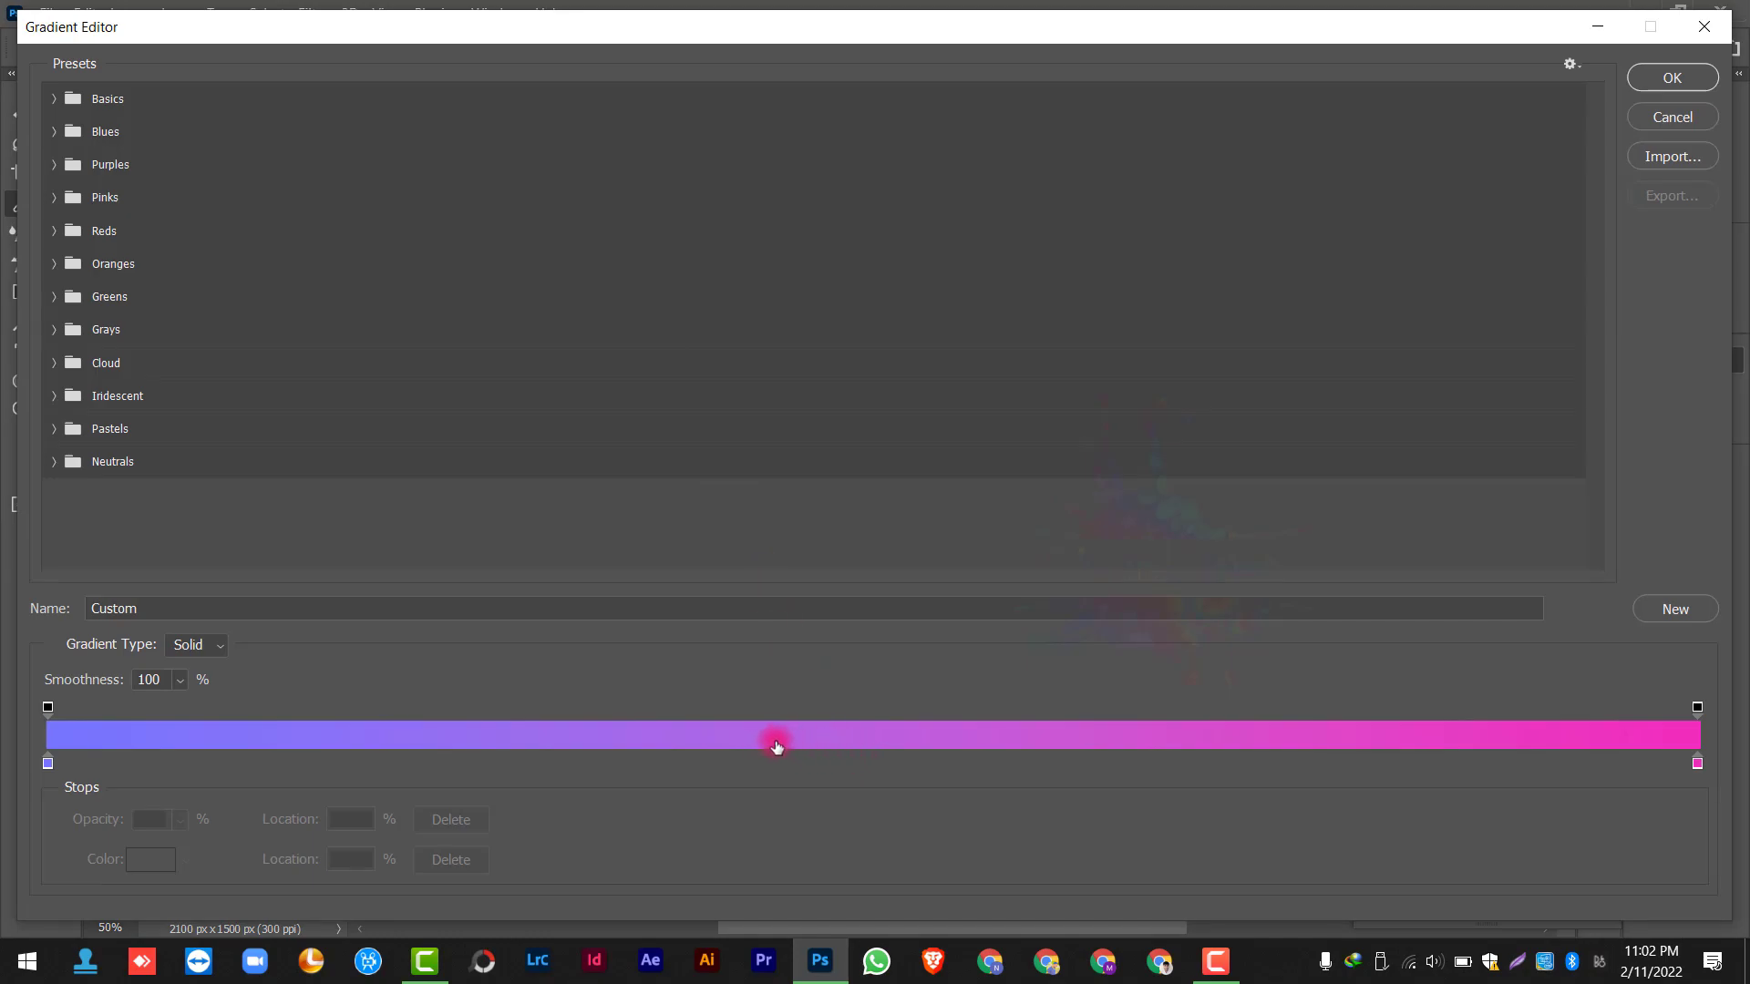
pyautogui.click(831, 763)
pyautogui.moveTo(831, 771)
pyautogui.mouseDown()
pyautogui.moveTo(1063, 769)
pyautogui.moveTo(665, 799)
pyautogui.moveTo(566, 769)
pyautogui.moveTo(815, 767)
pyautogui.mouseUp()
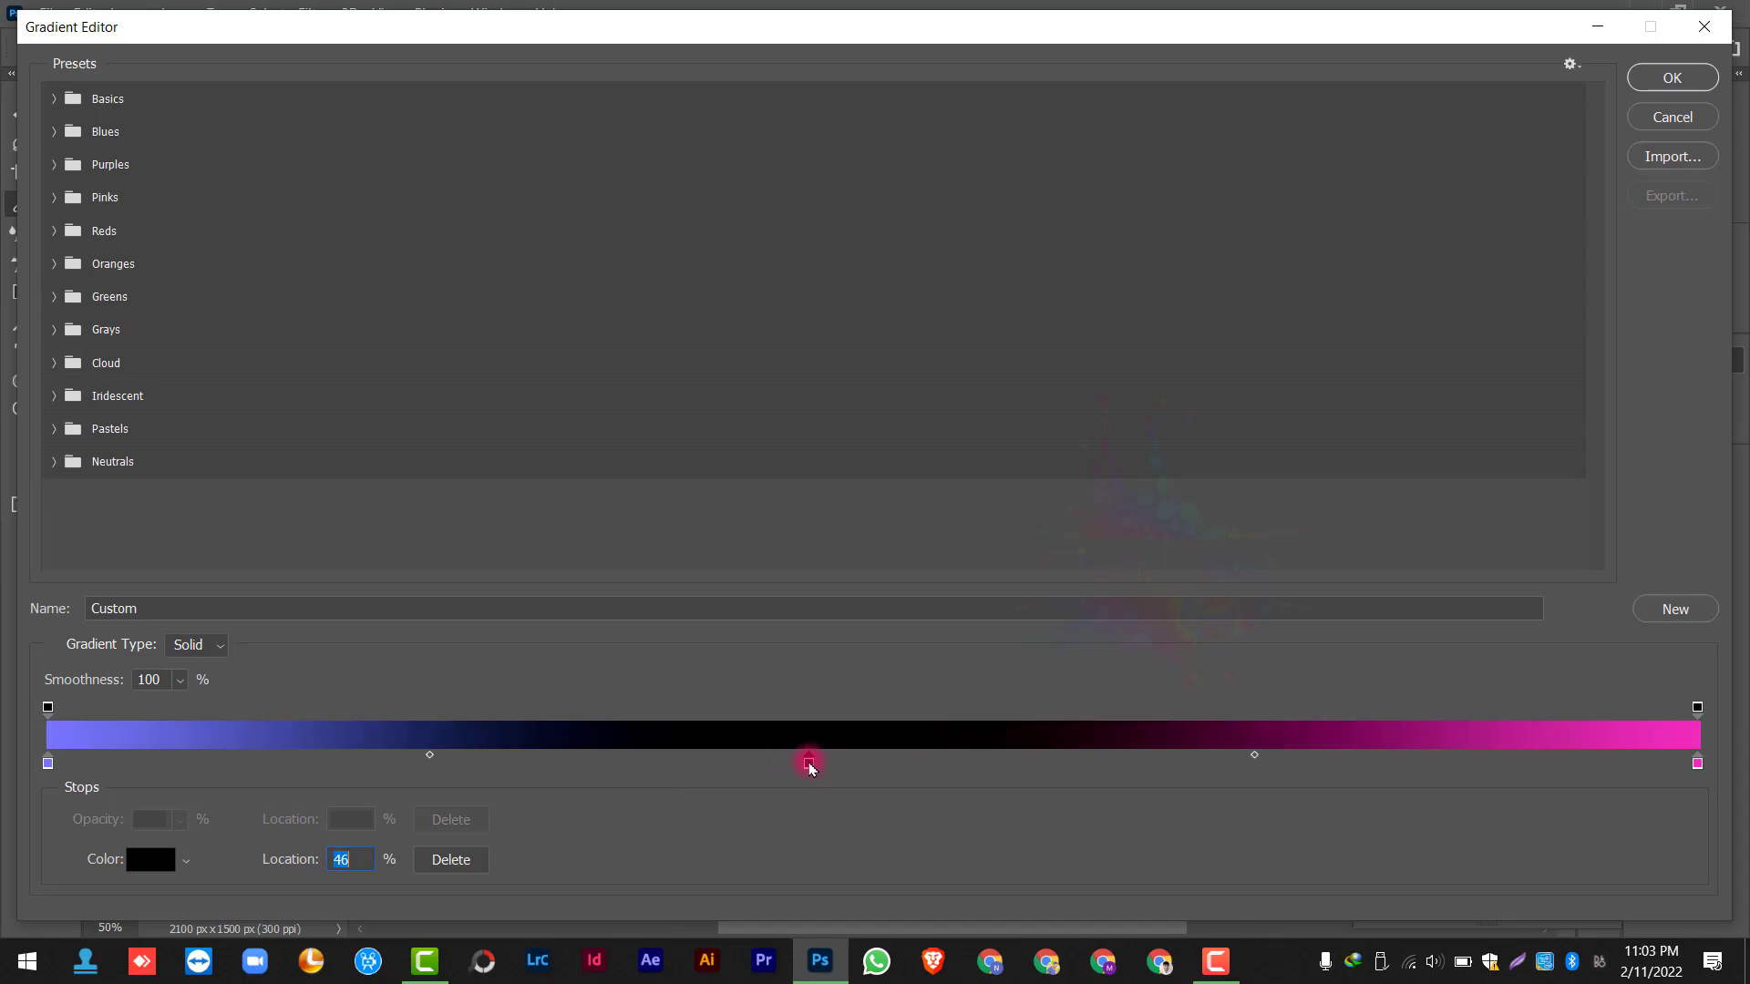
pyautogui.doubleClick(810, 766)
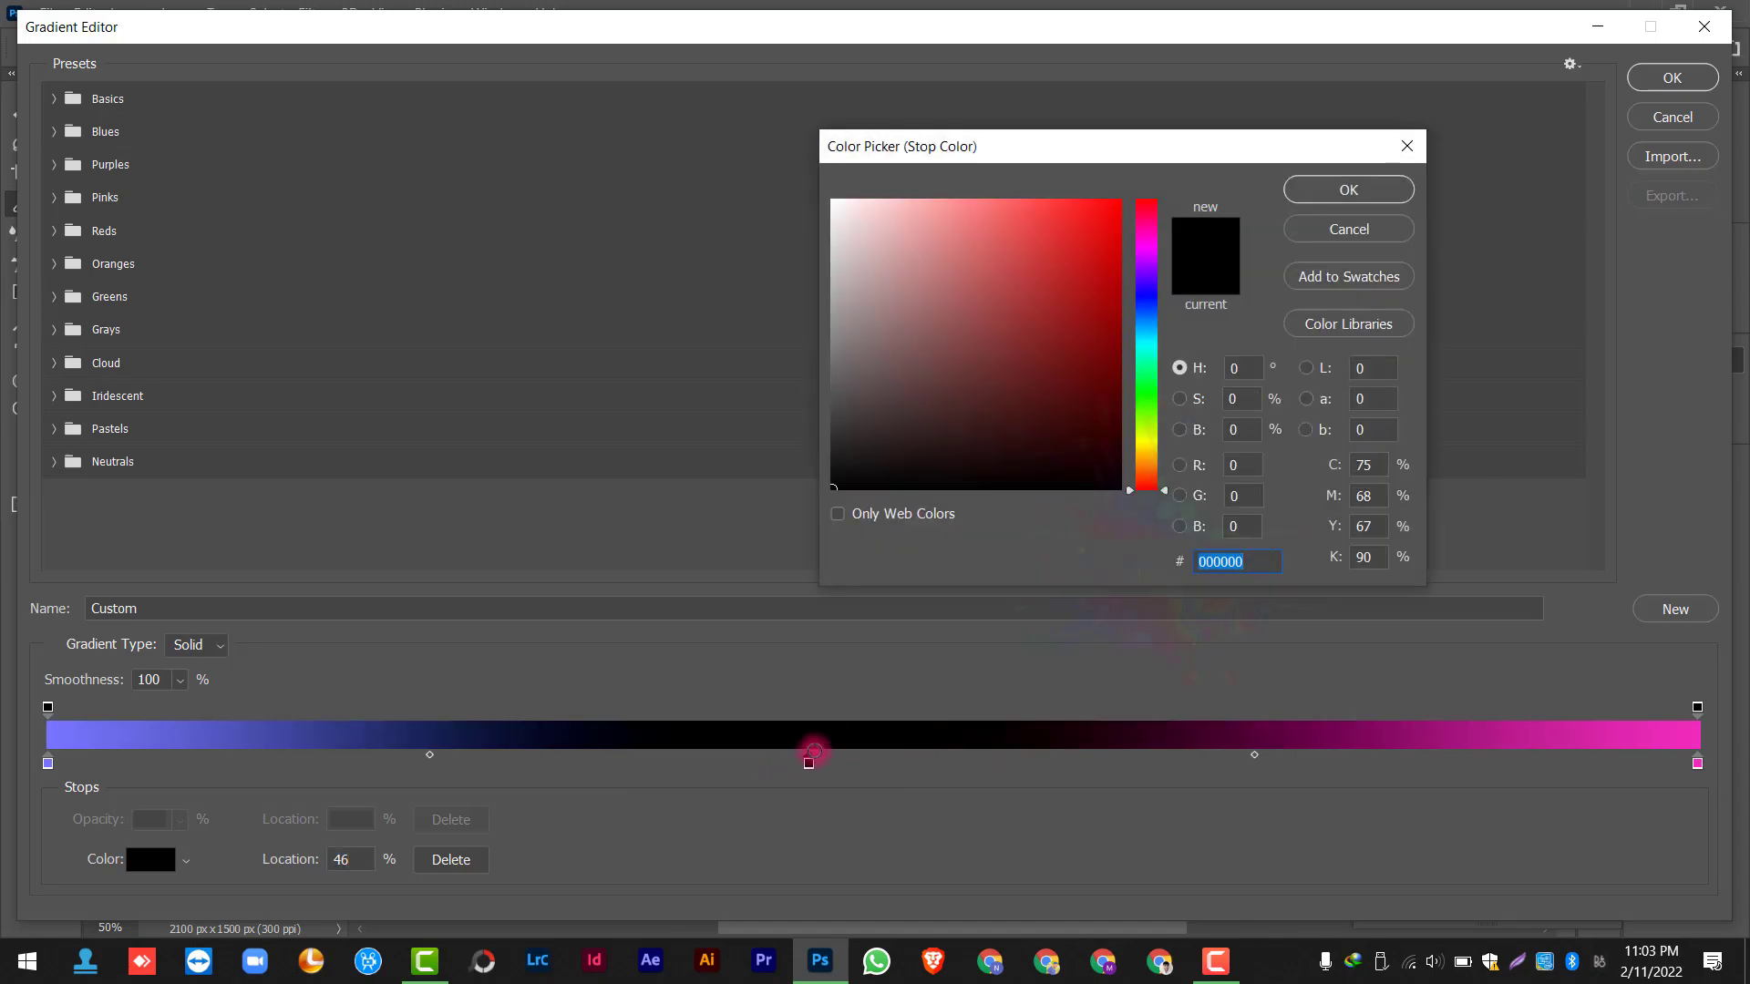
pyautogui.click(1084, 237)
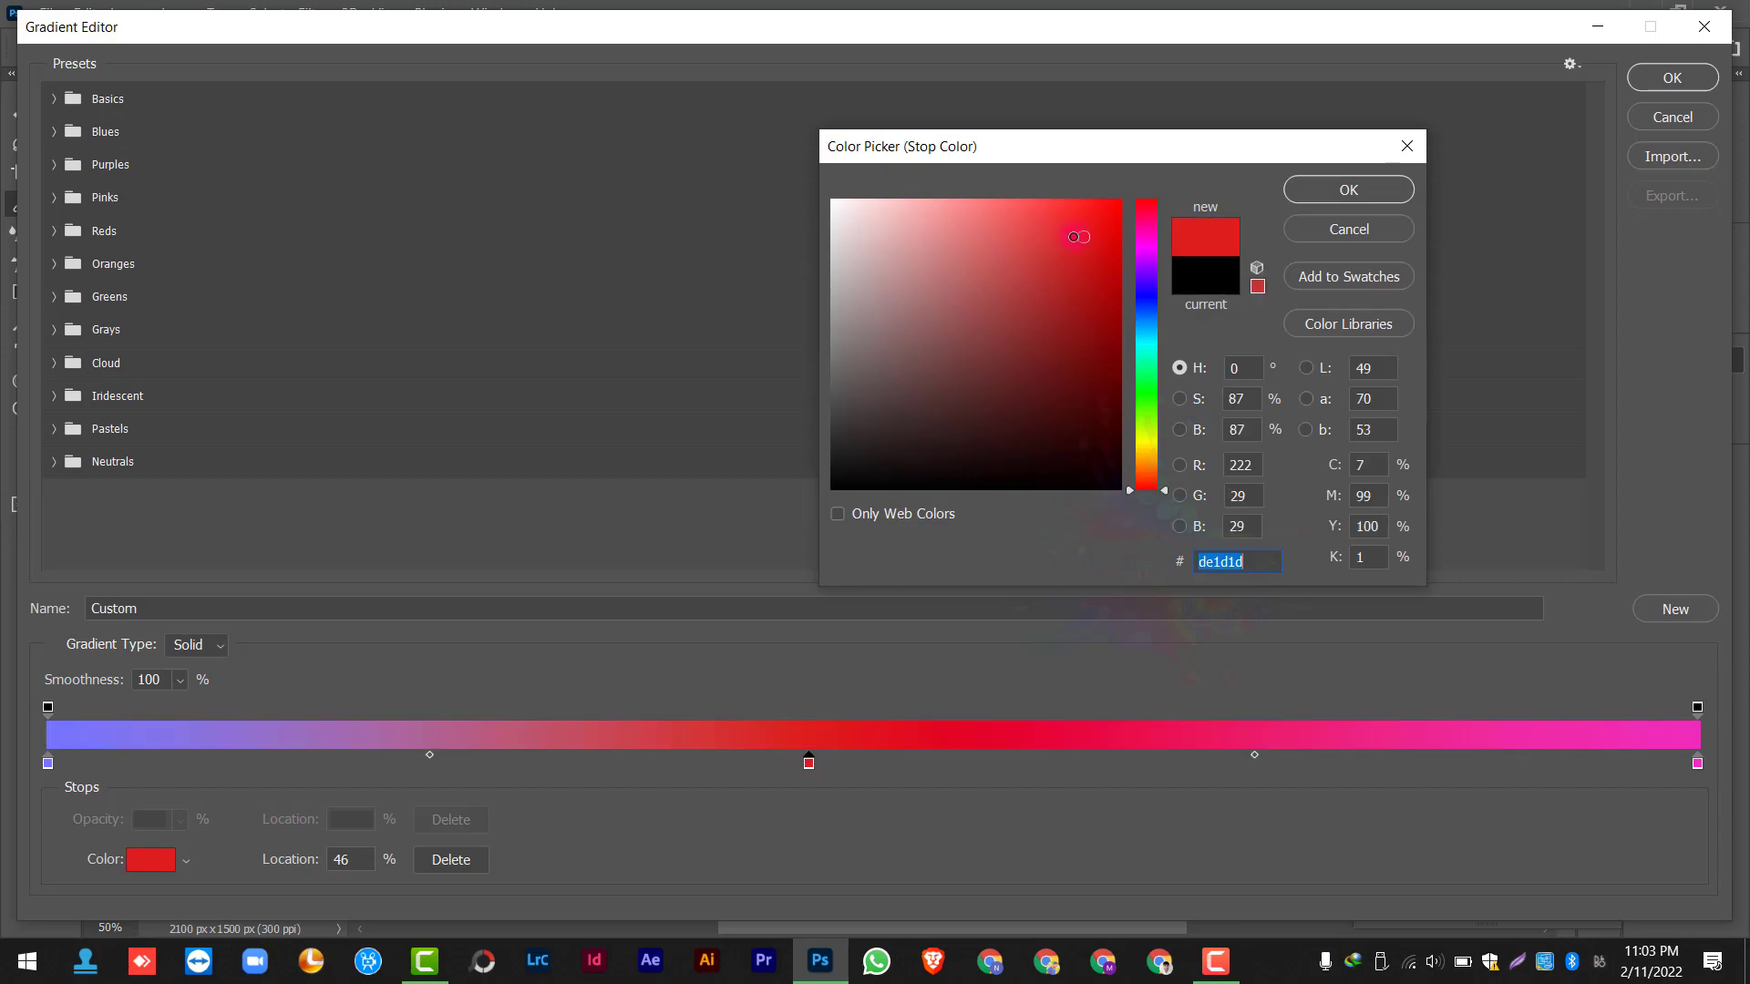
pyautogui.click(1073, 236)
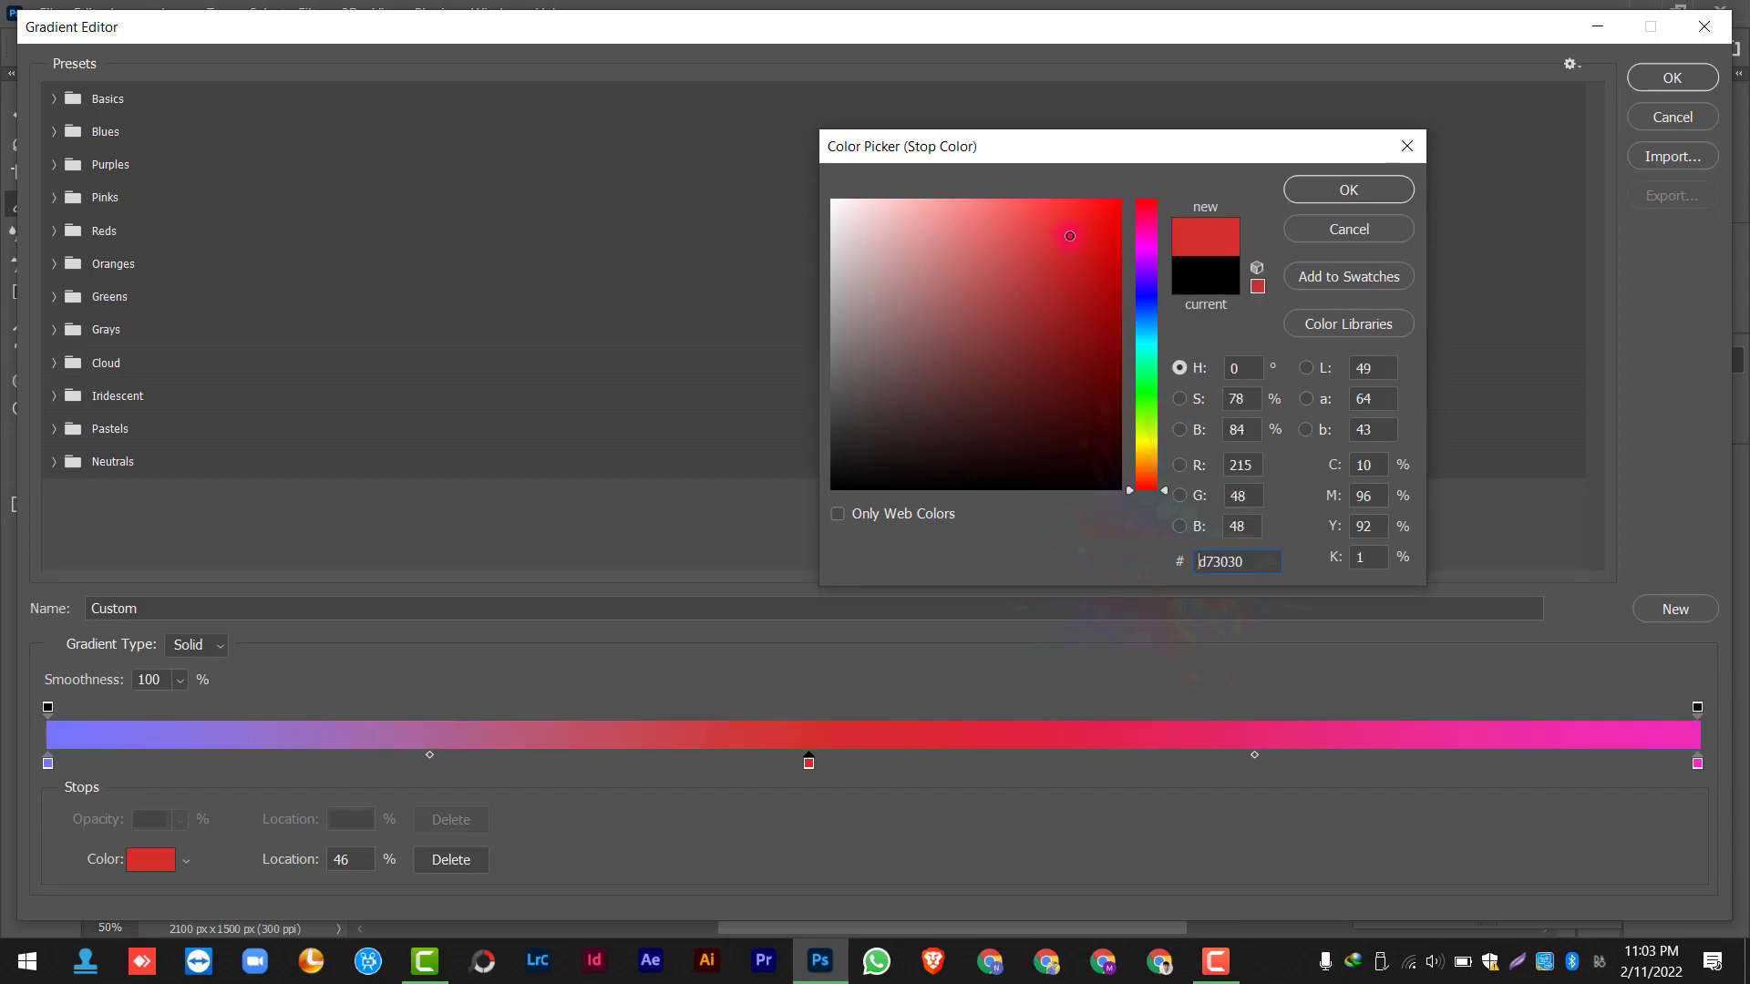
pyautogui.click(1084, 218)
pyautogui.write('ed1f1f')
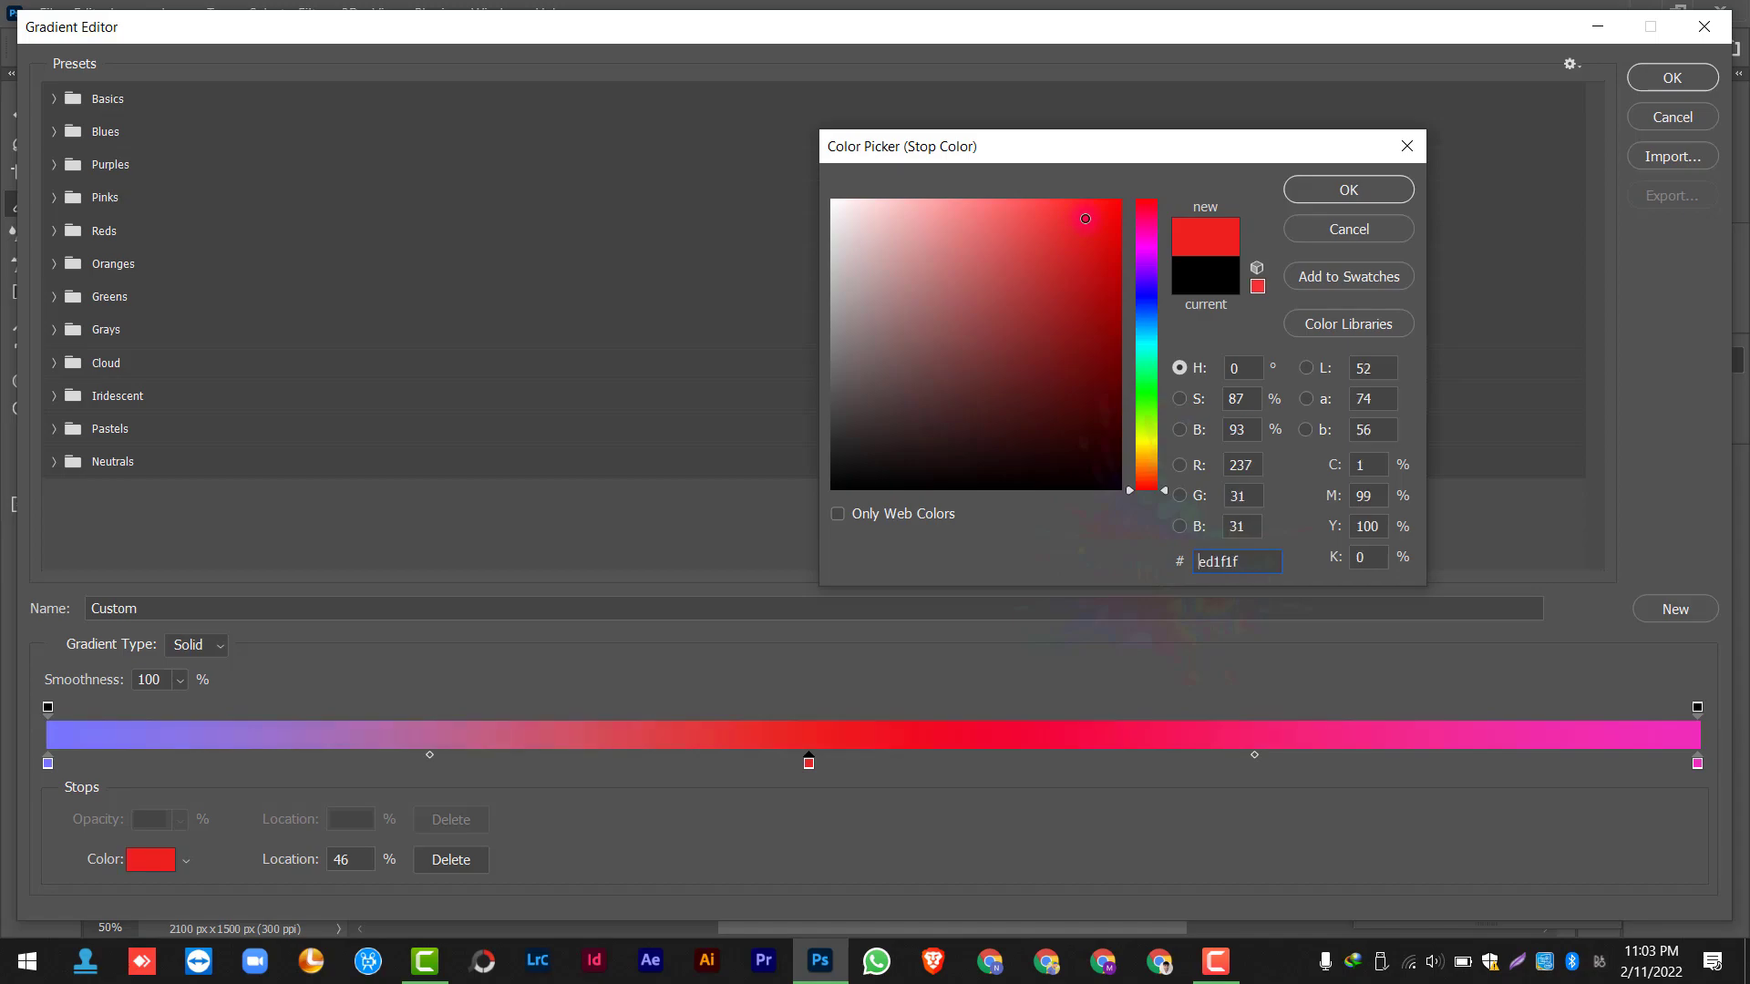
pyautogui.click(1076, 219)
pyautogui.click(1349, 189)
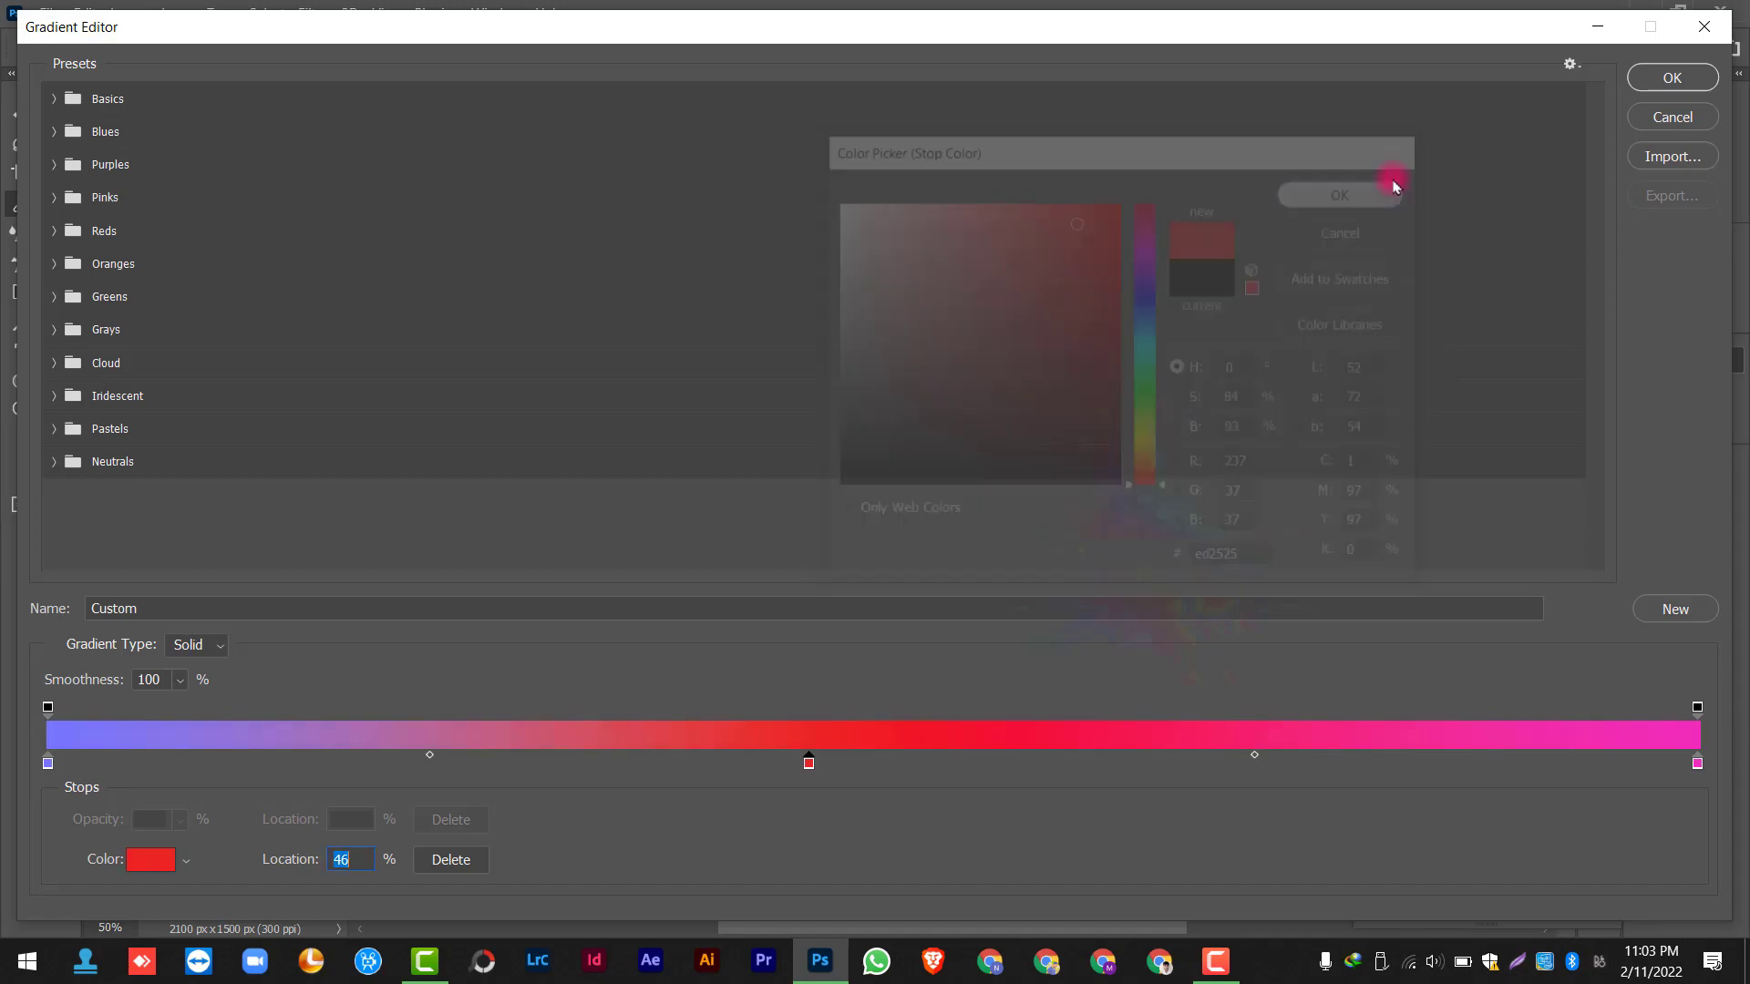
pyautogui.click(1668, 78)
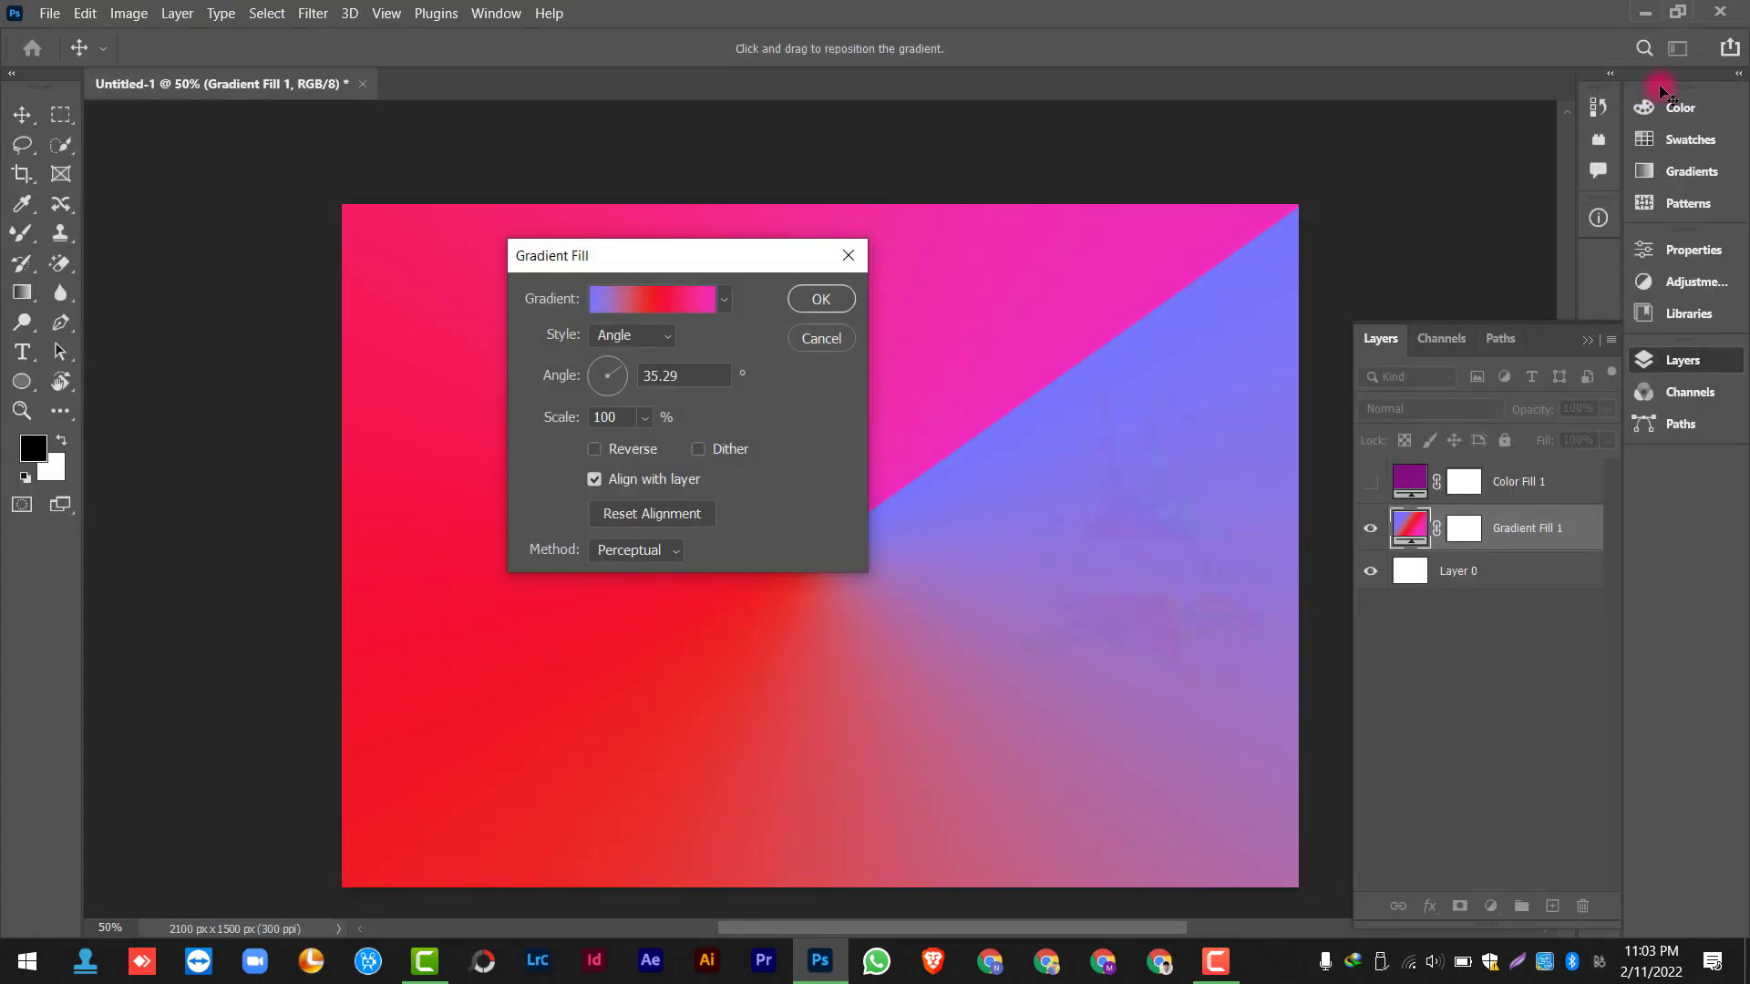
# Set the gradient to Linear style angled at about -45°
pyautogui.scroll(2, 661, 335)
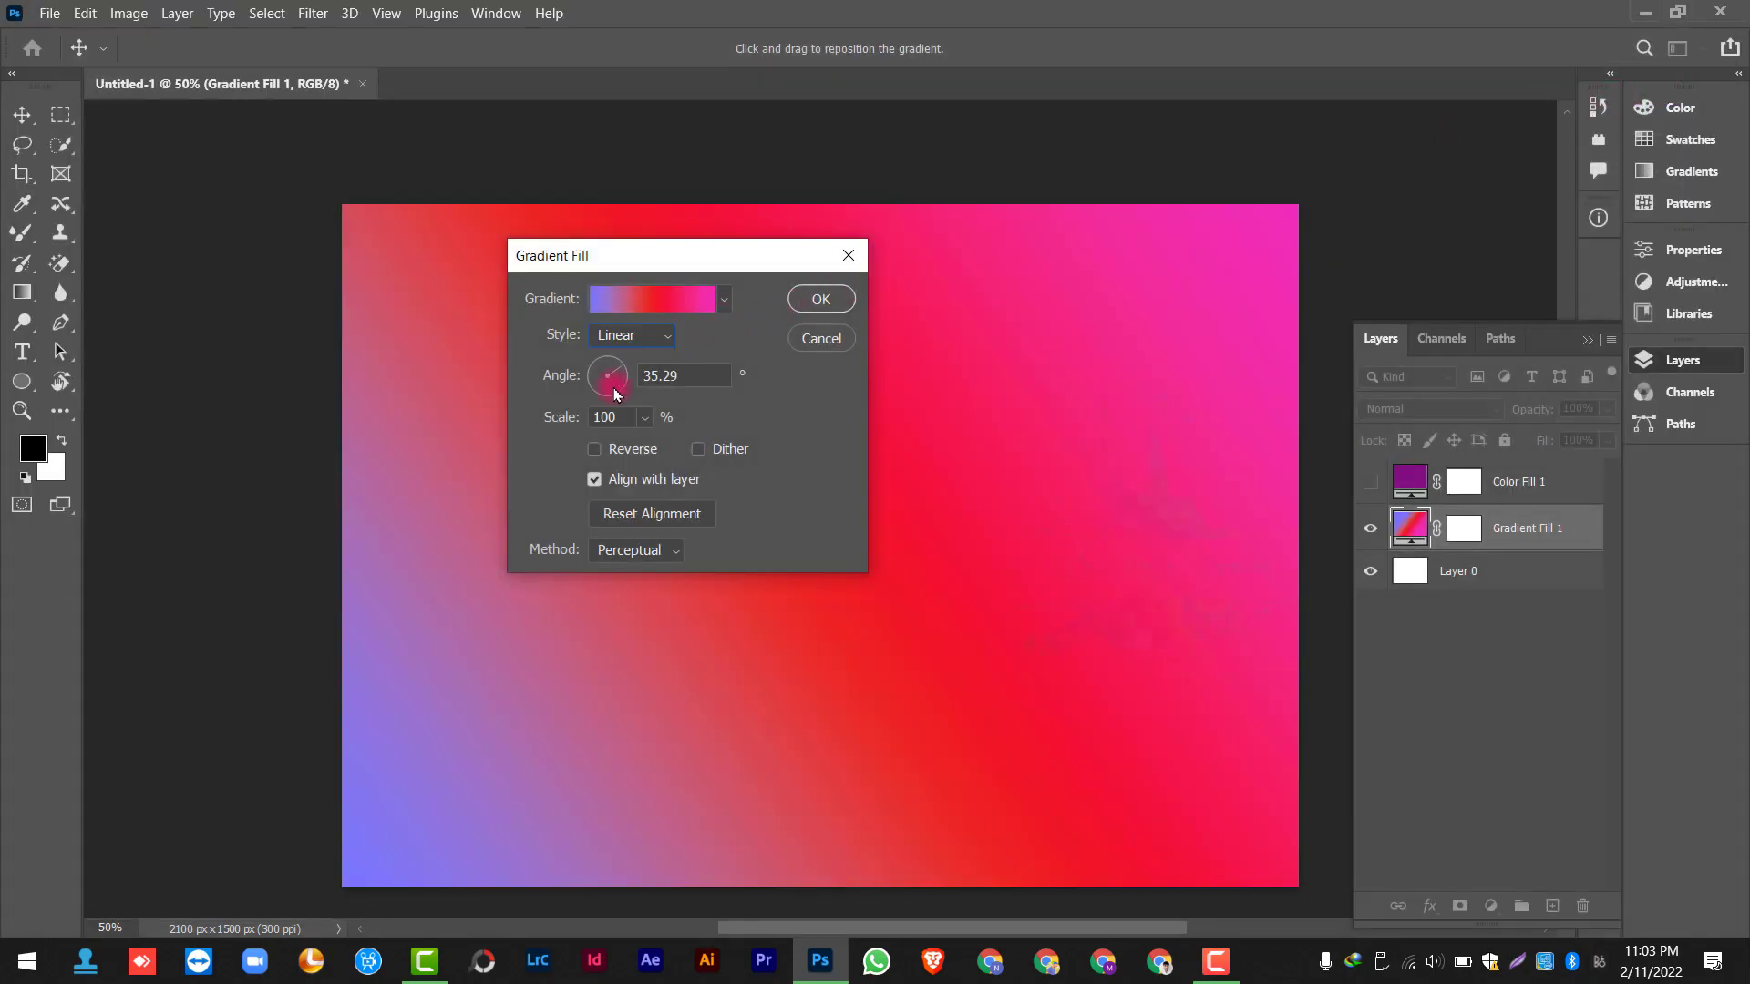
pyautogui.click(614, 394)
pyautogui.click(608, 398)
pyautogui.click(609, 398)
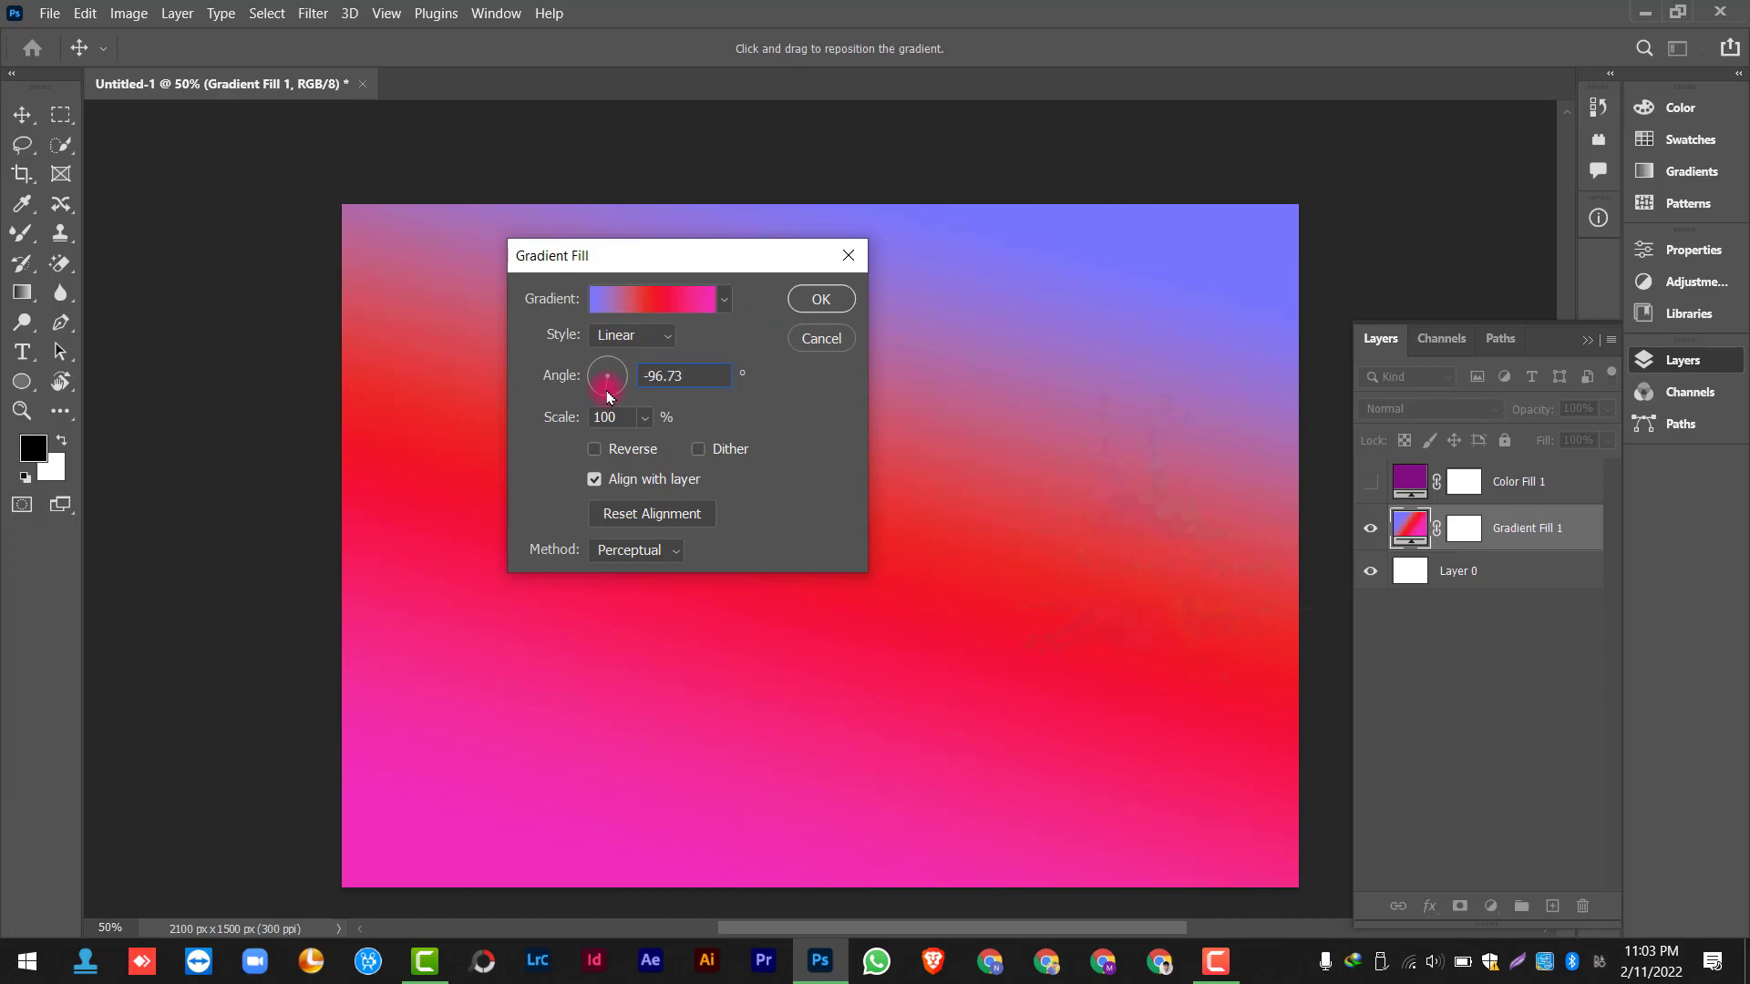
pyautogui.click(610, 399)
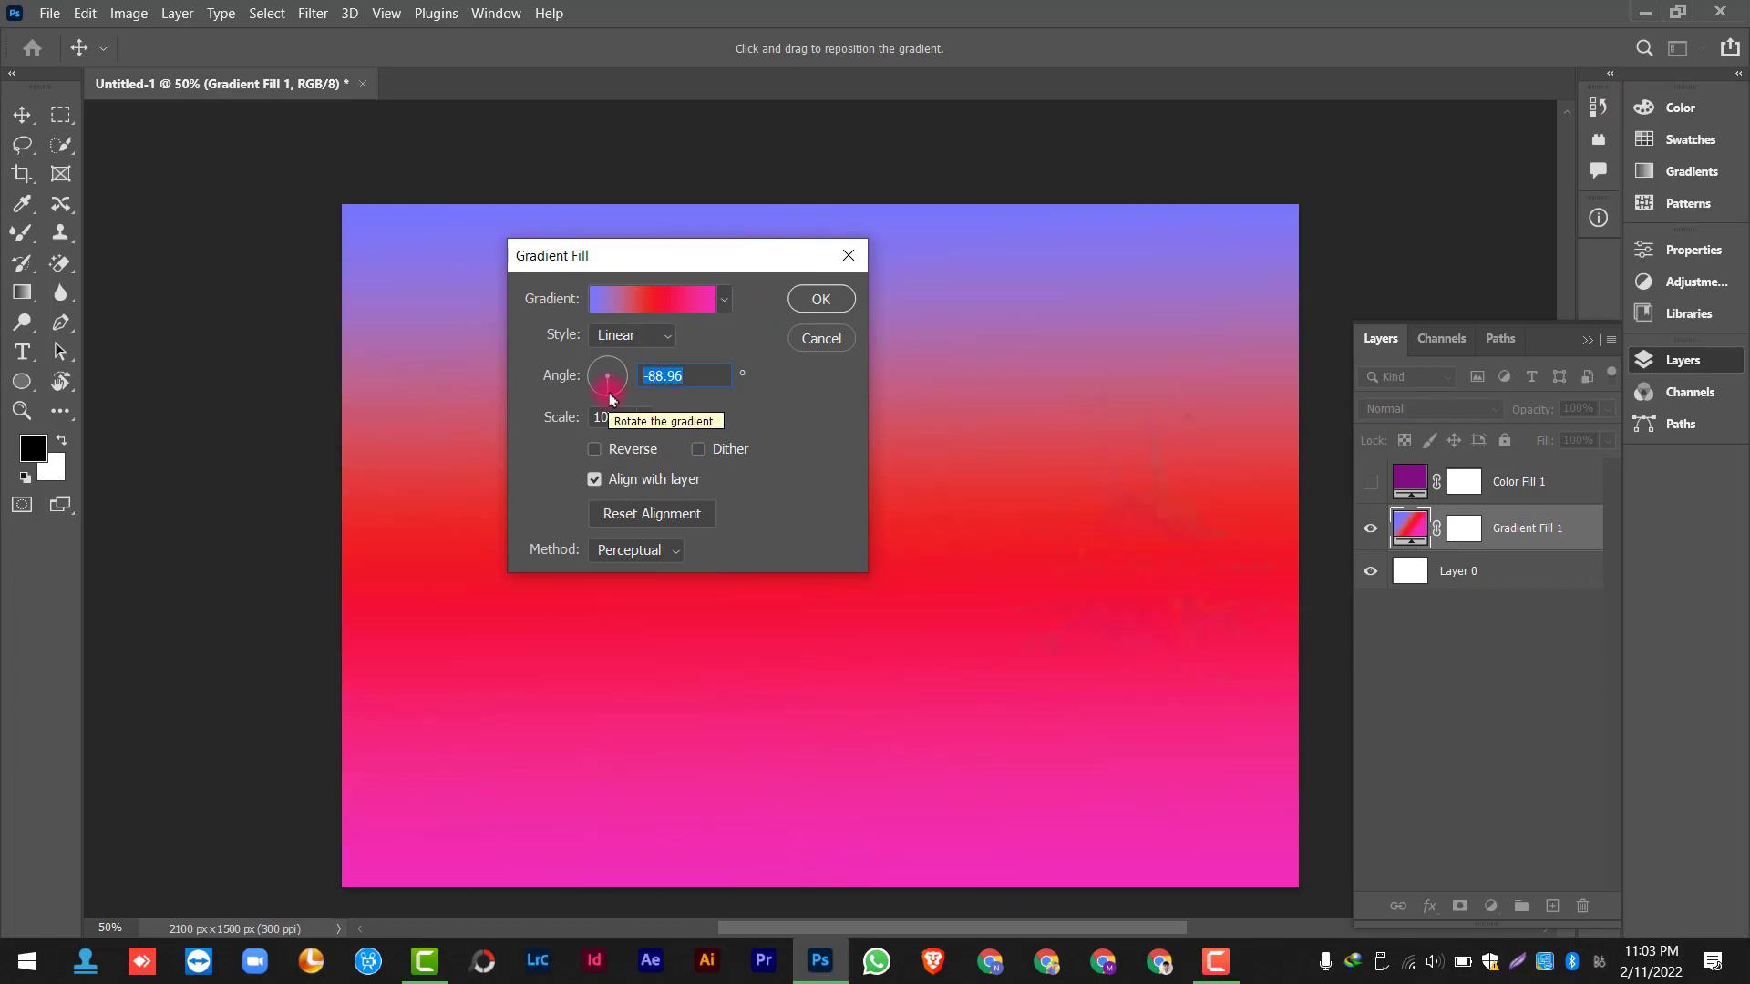
pyautogui.click(619, 389)
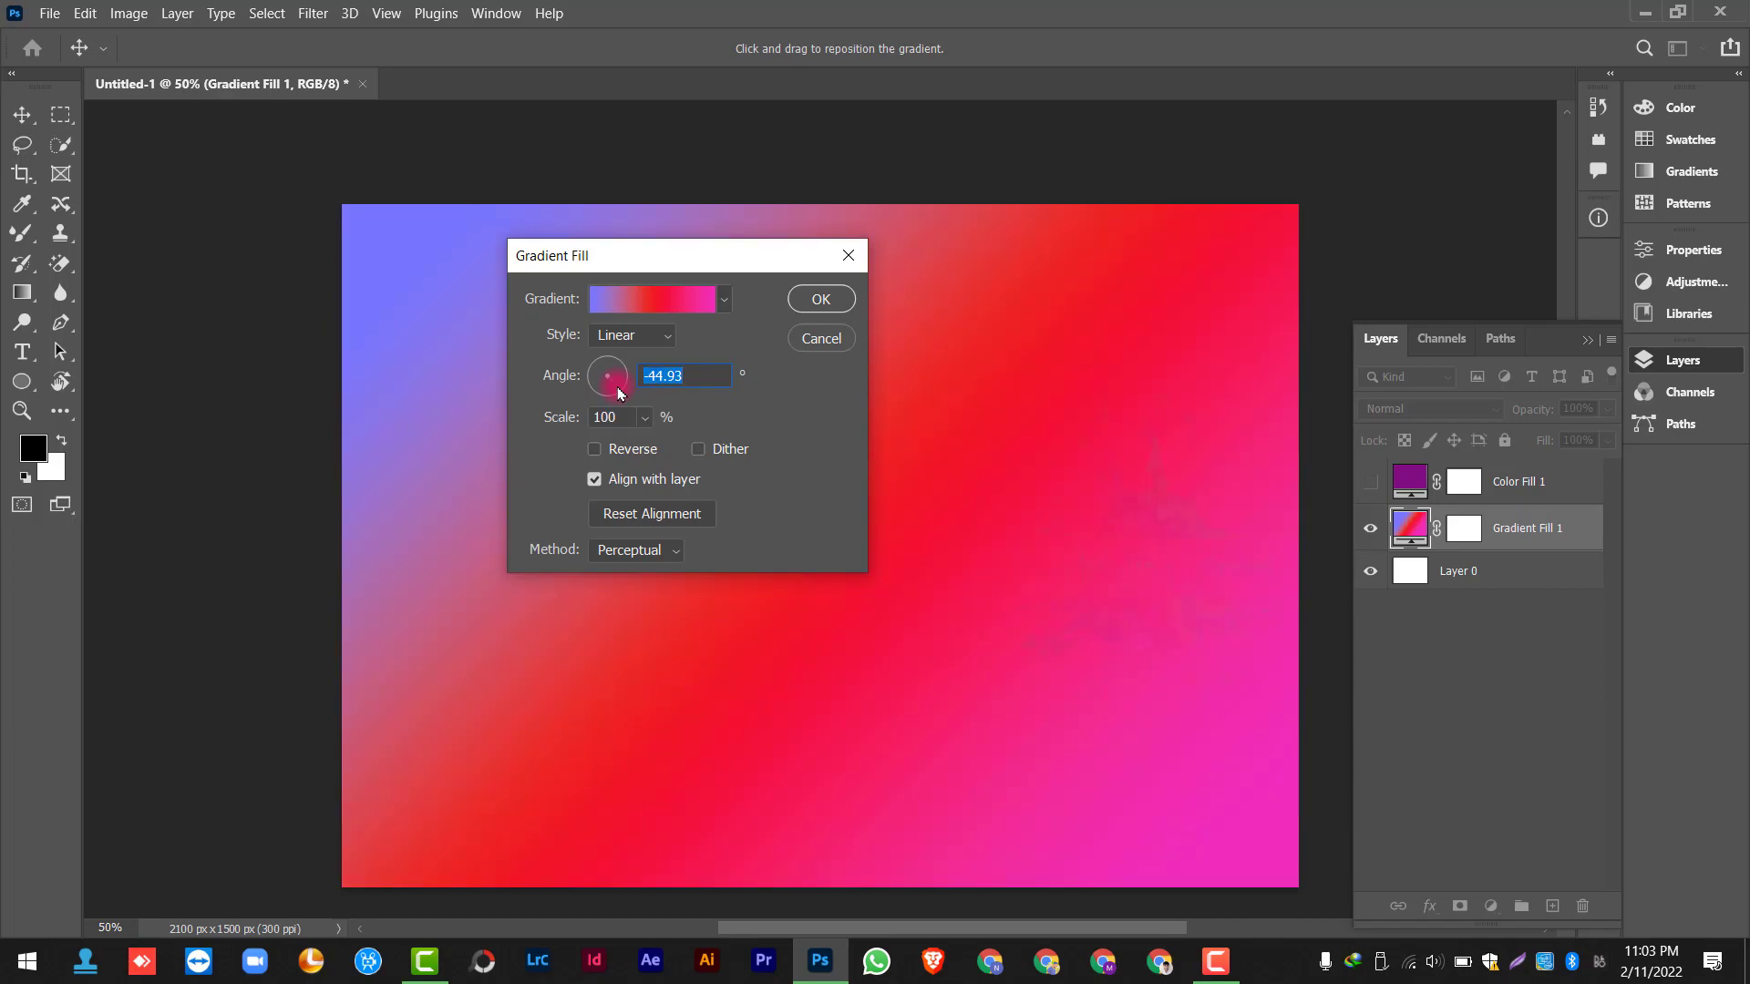
# Reverse the gradient so blue sits at top-left and confirm the fill settings
pyautogui.click(595, 453)
pyautogui.click(596, 453)
pyautogui.click(595, 453)
pyautogui.click(595, 453)
pyautogui.click(820, 304)
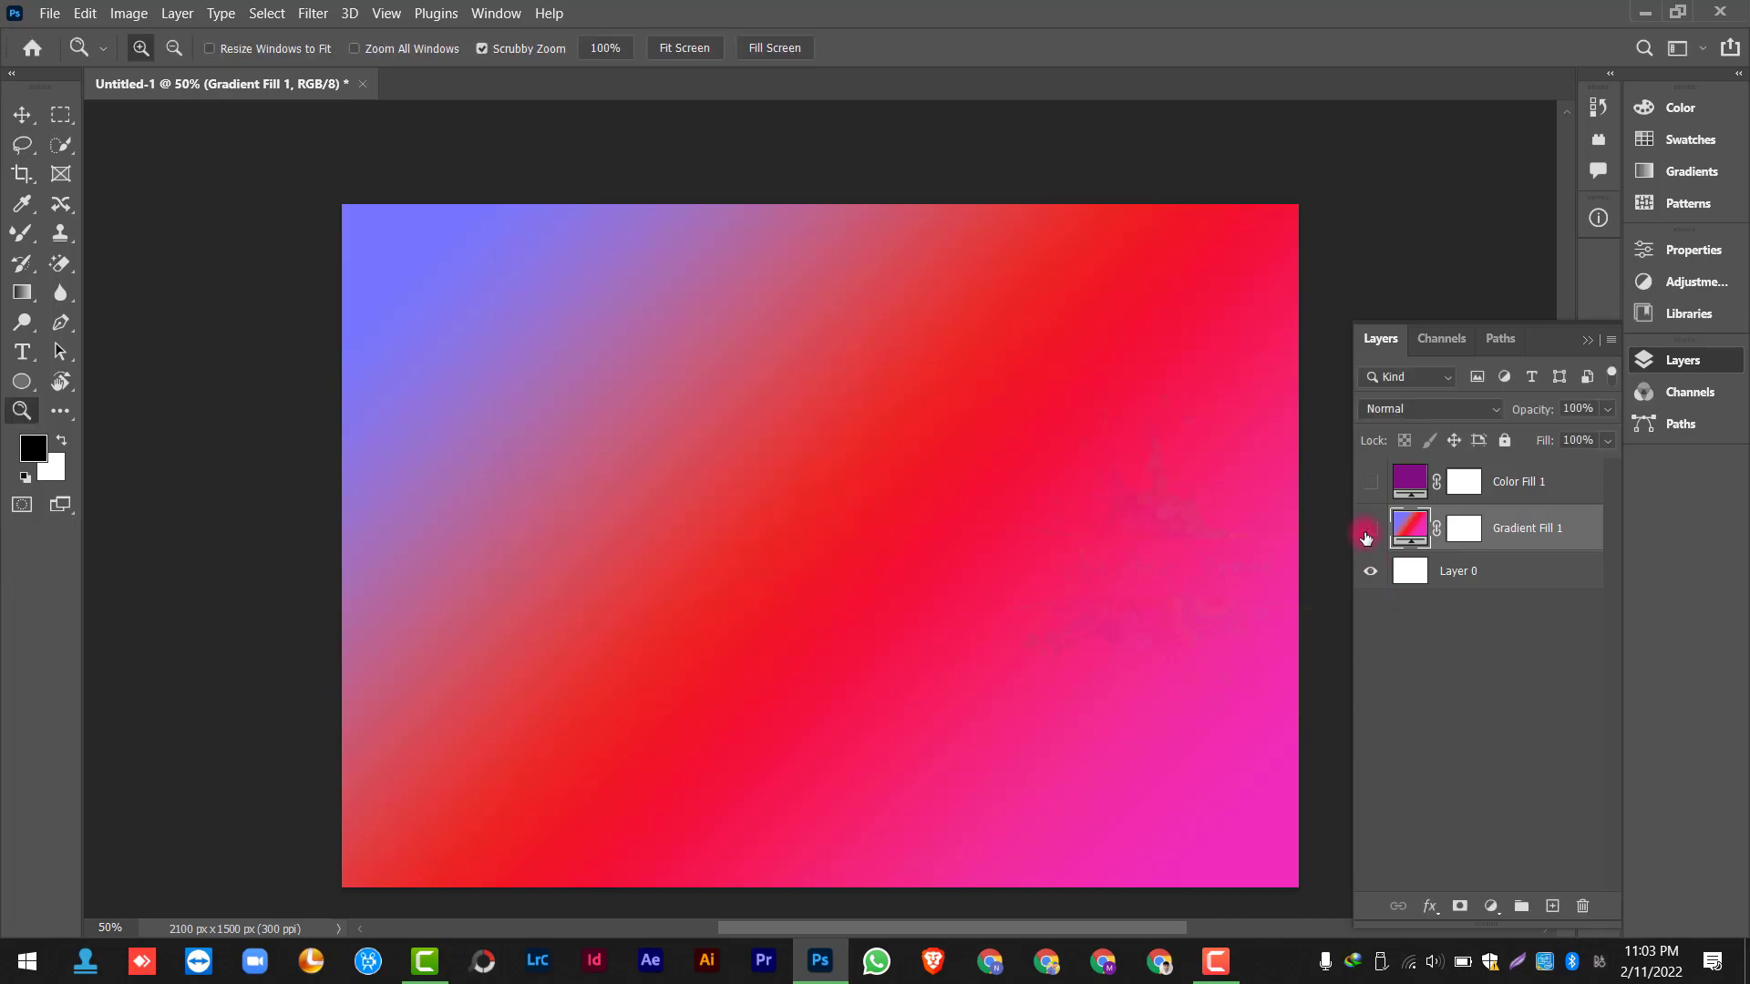
# Hide Gradient Fill 1 and add a Pattern Fill layer above Layer 0
pyautogui.click(1366, 537)
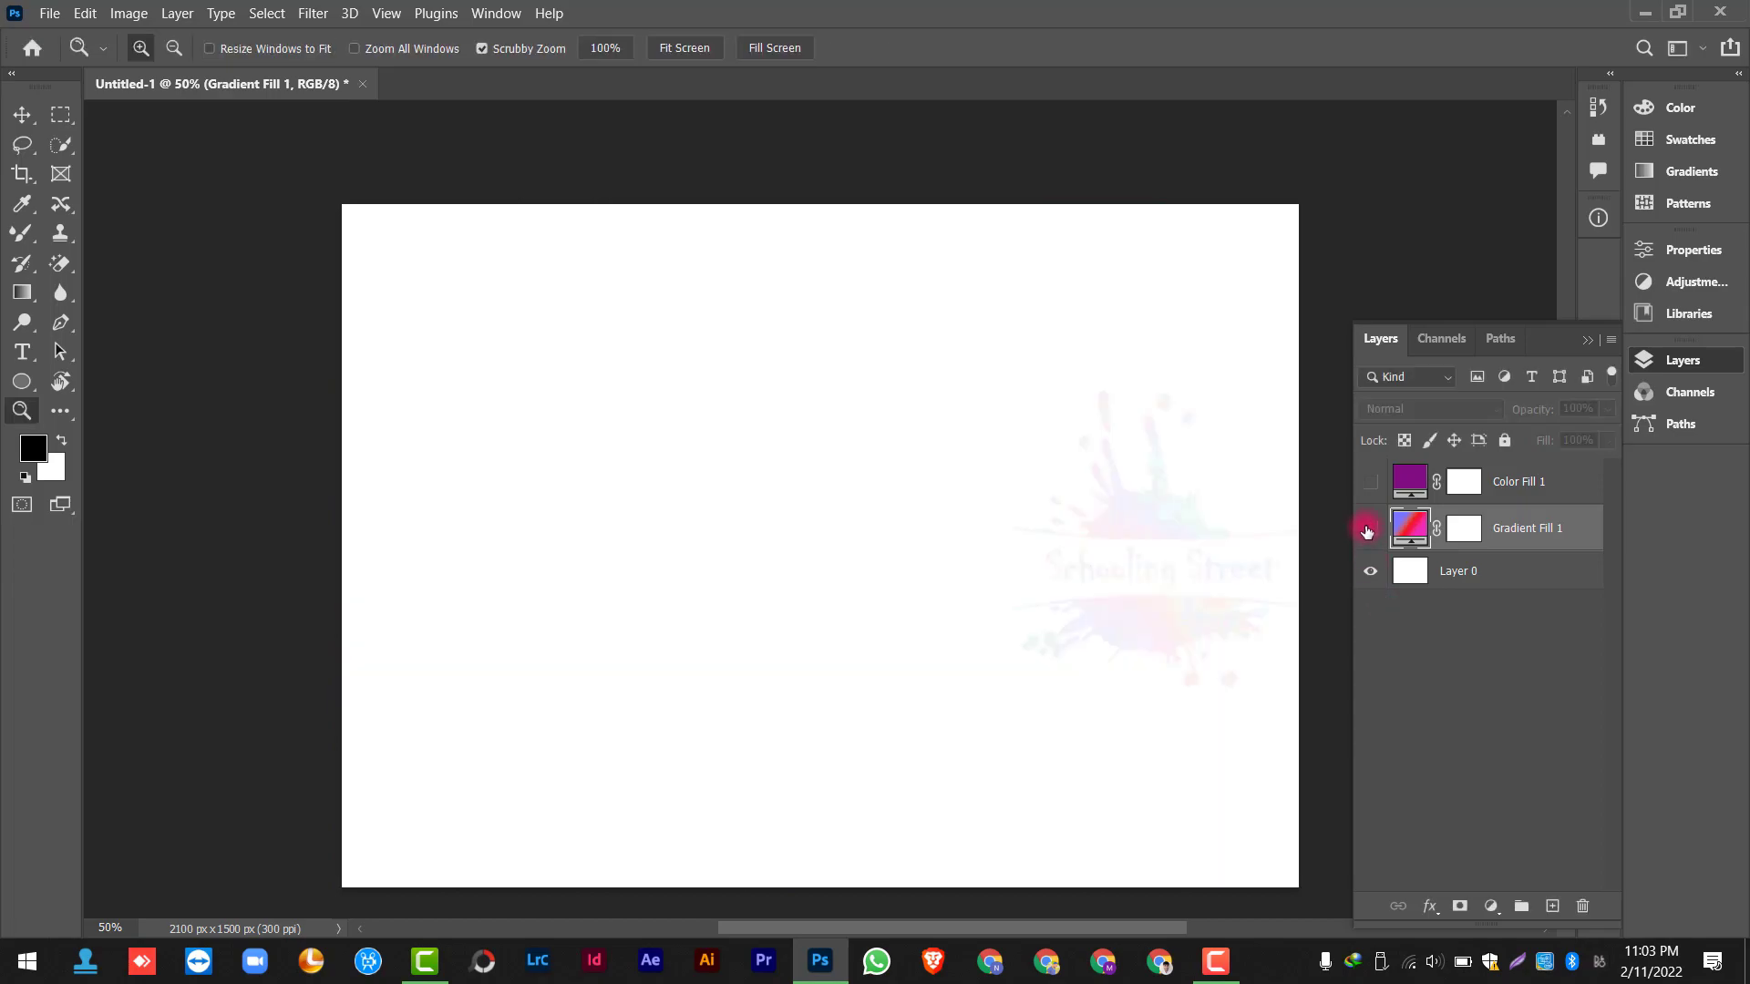
pyautogui.click(1478, 576)
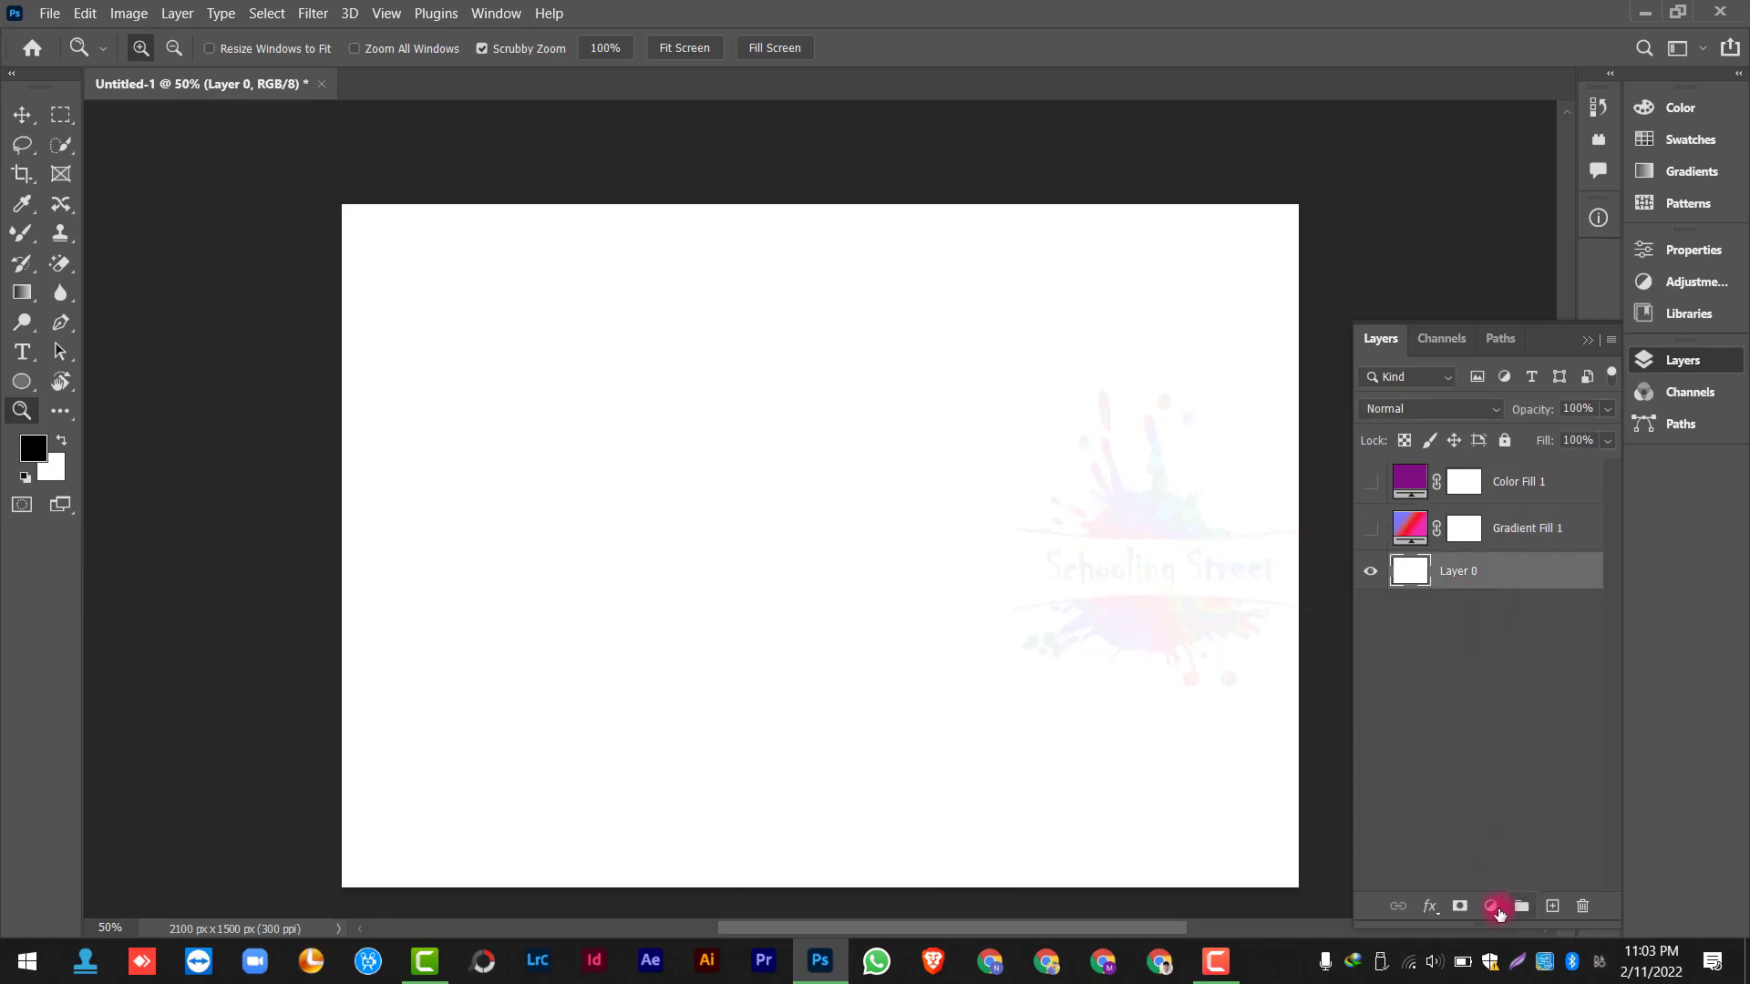
pyautogui.click(1495, 909)
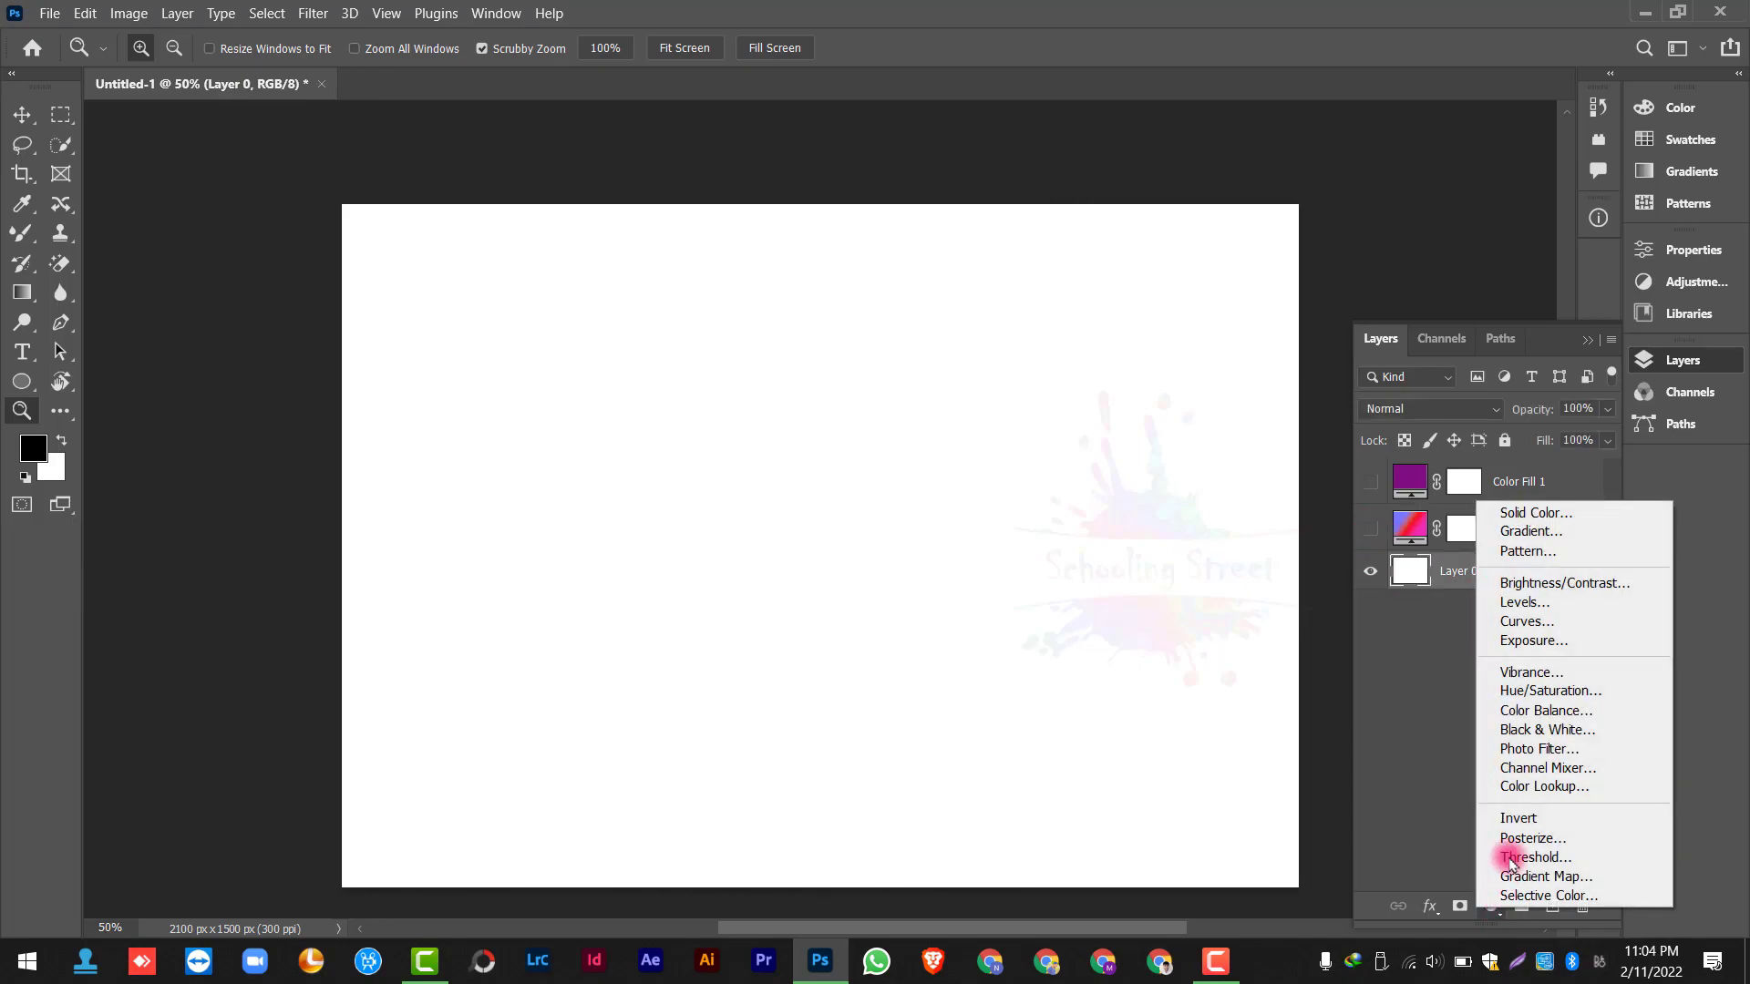
pyautogui.click(1571, 552)
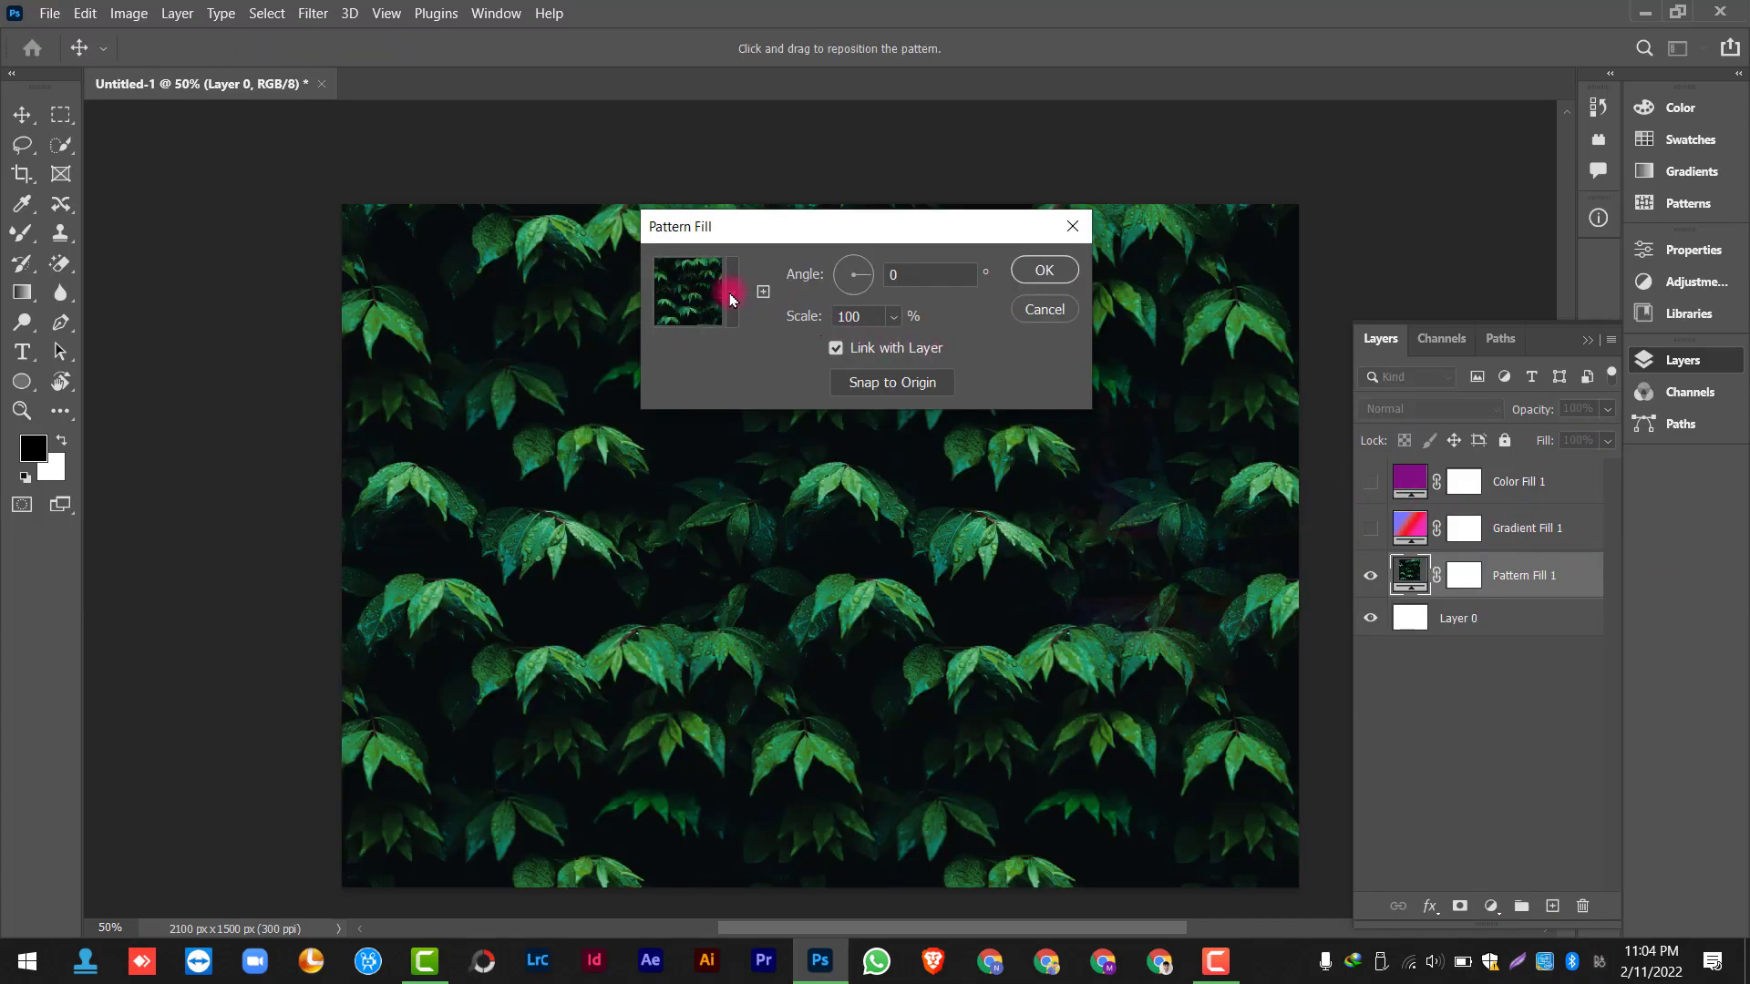
# Preview the Trees and Grass patterns and choose yellow leaves on grass
pyautogui.click(730, 299)
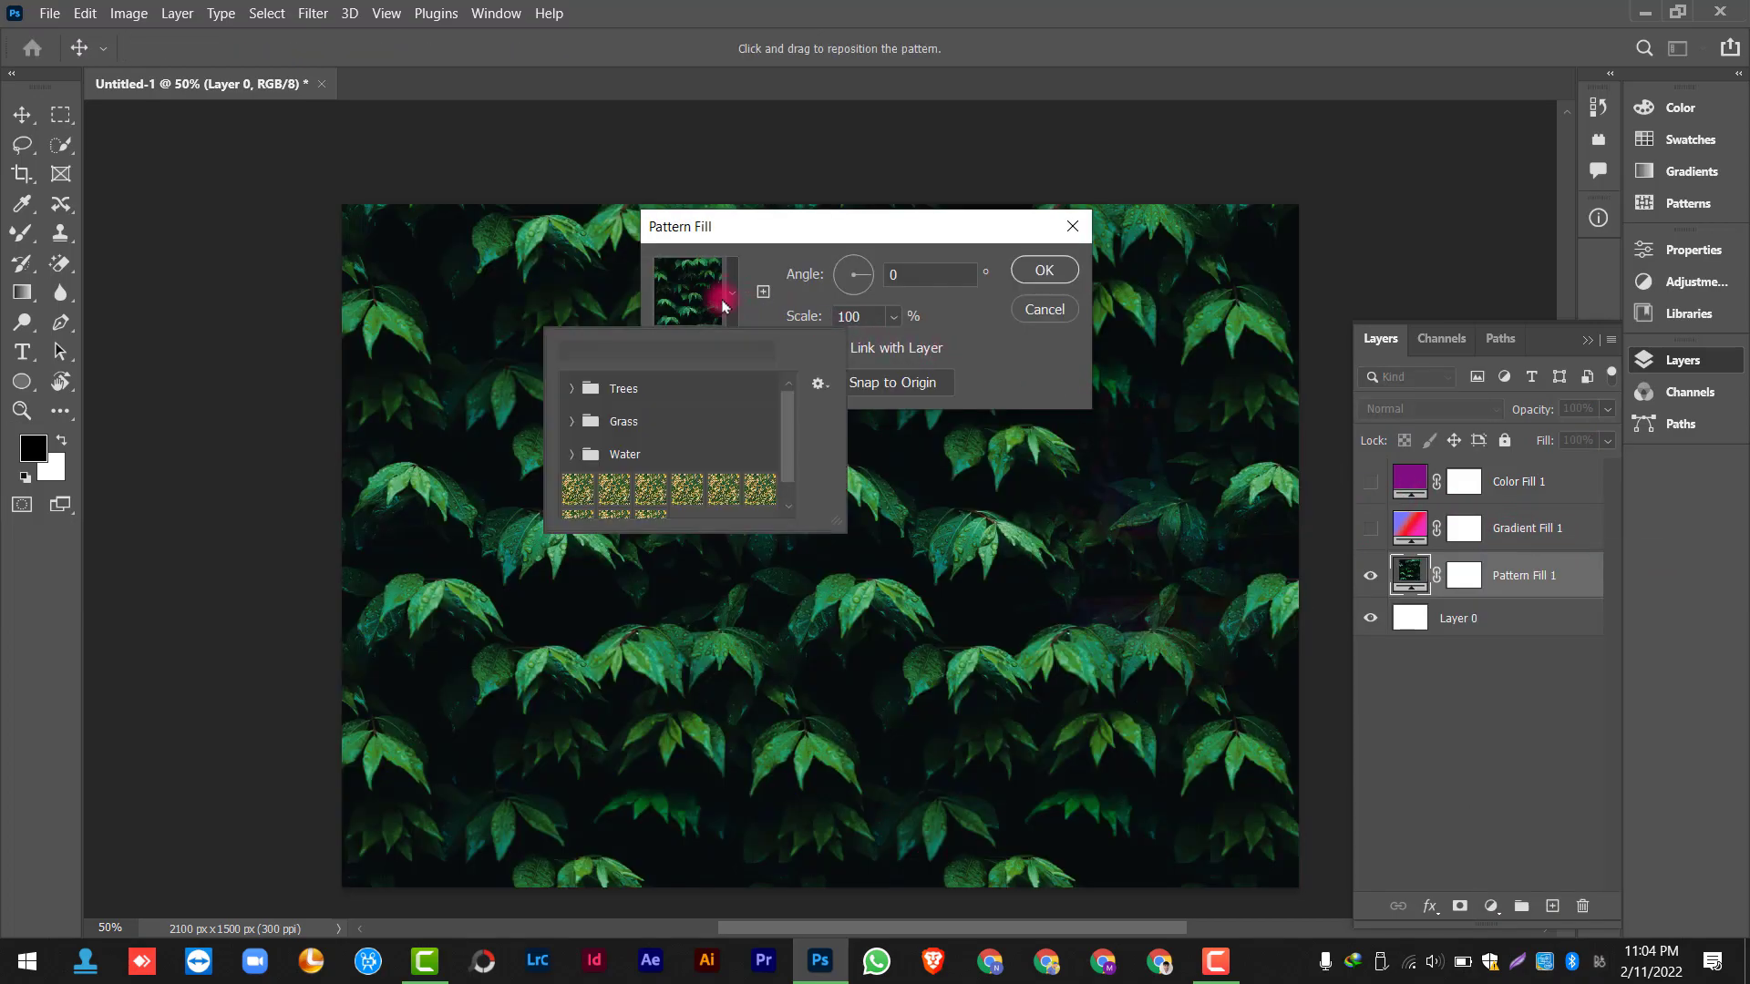
pyautogui.click(601, 405)
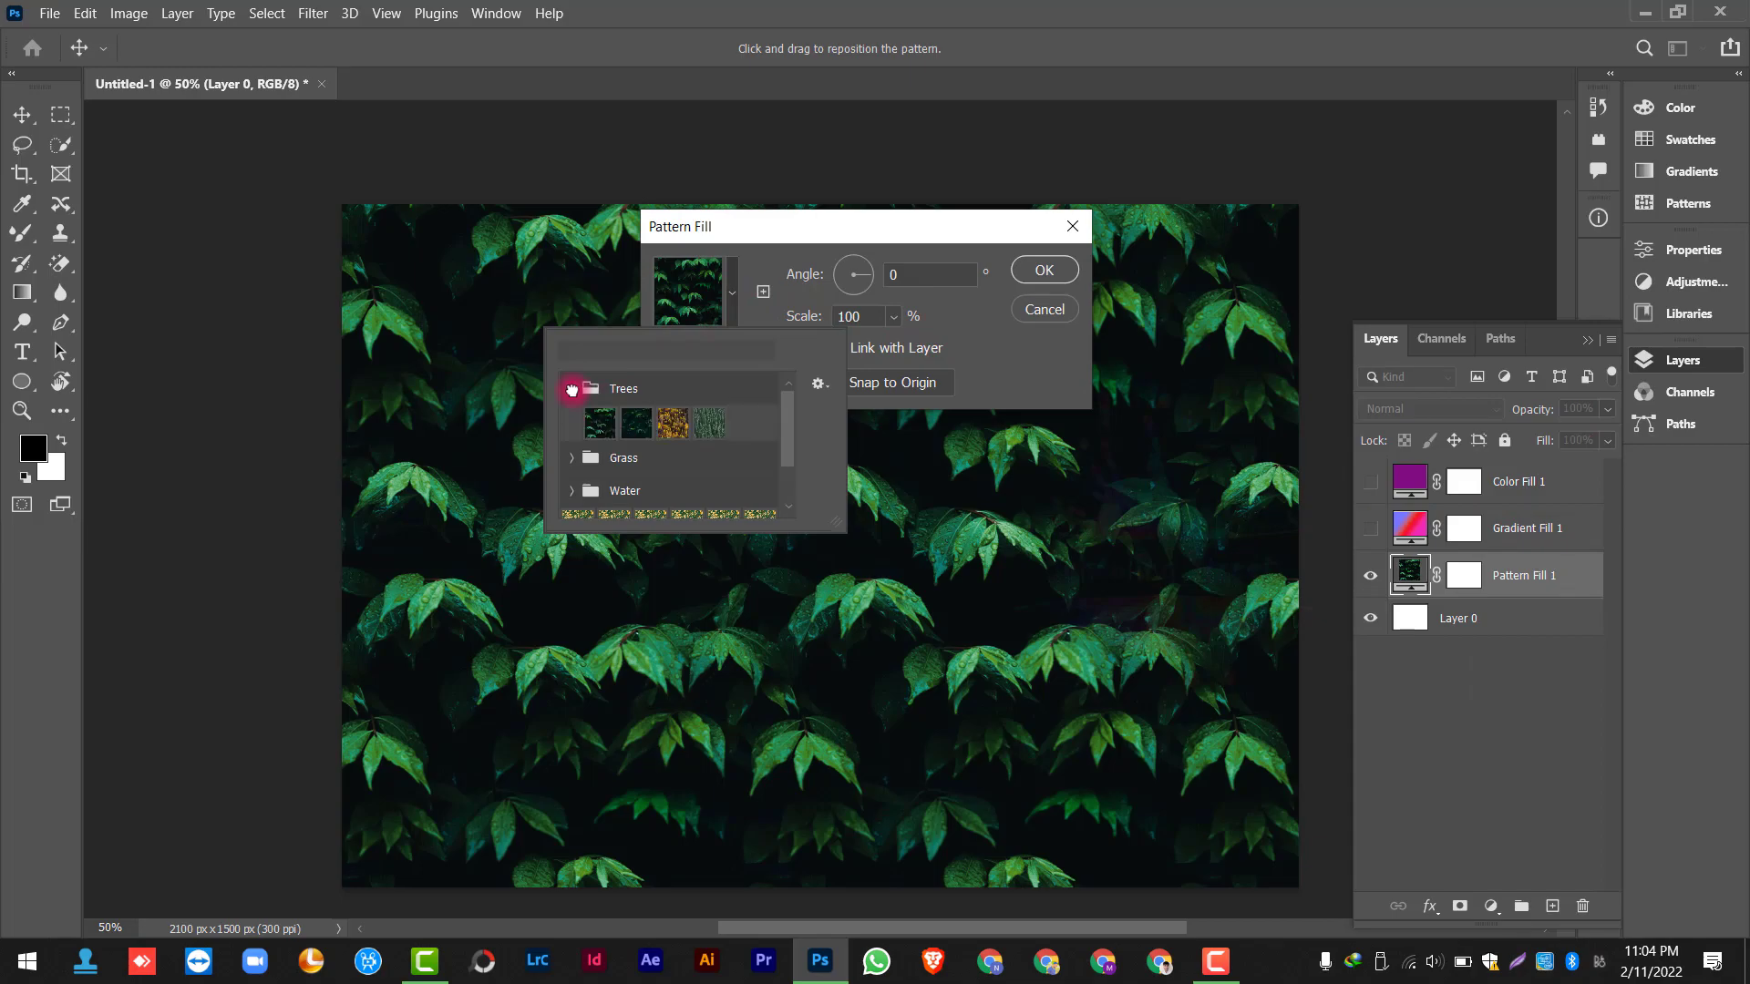
pyautogui.click(603, 424)
pyautogui.click(637, 425)
pyautogui.click(672, 424)
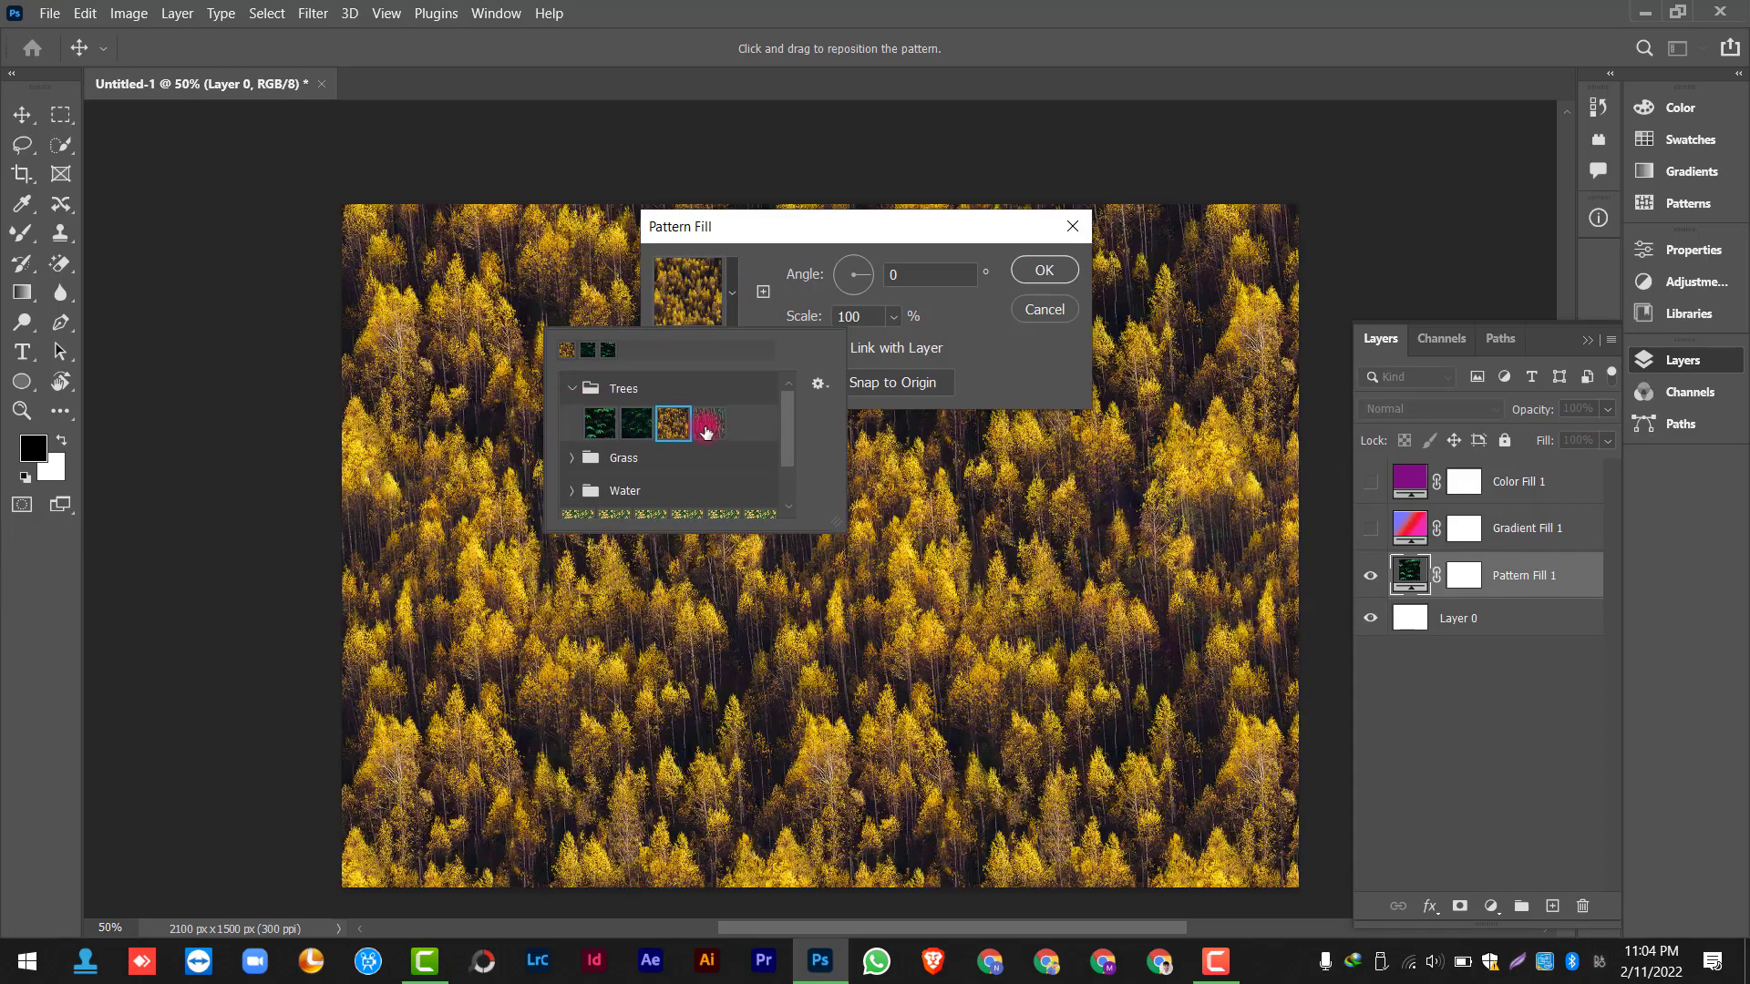
pyautogui.click(710, 425)
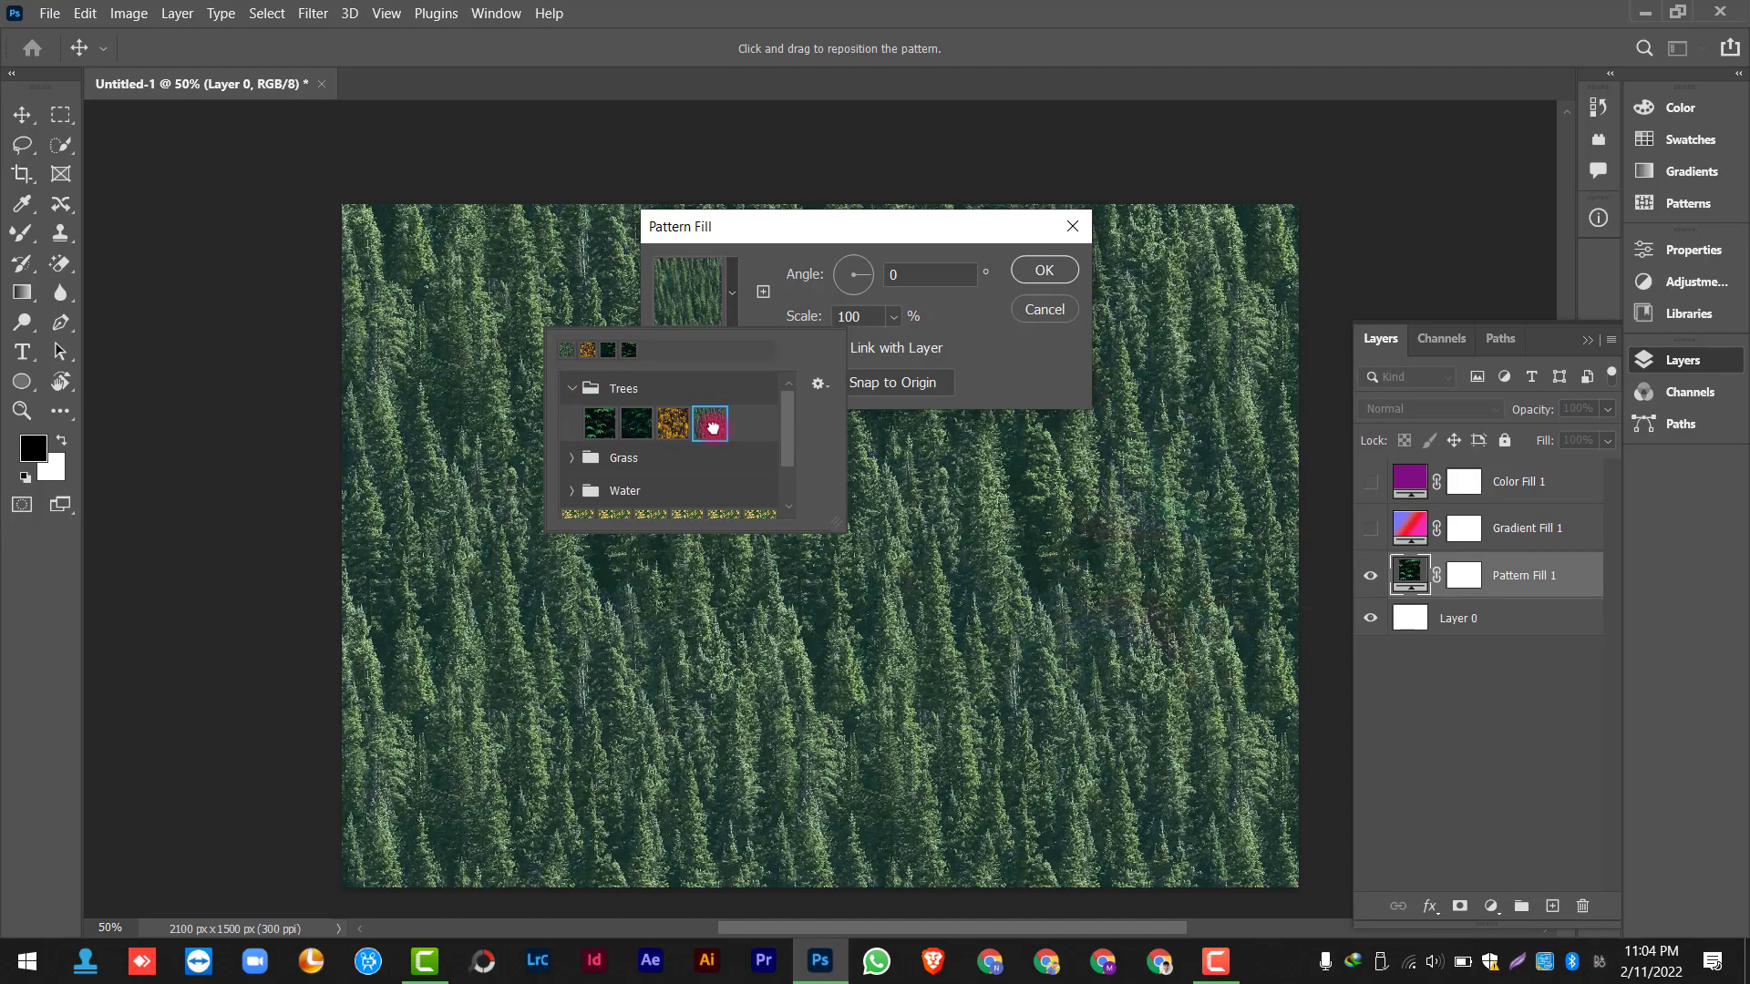
pyautogui.click(572, 459)
pyautogui.click(590, 493)
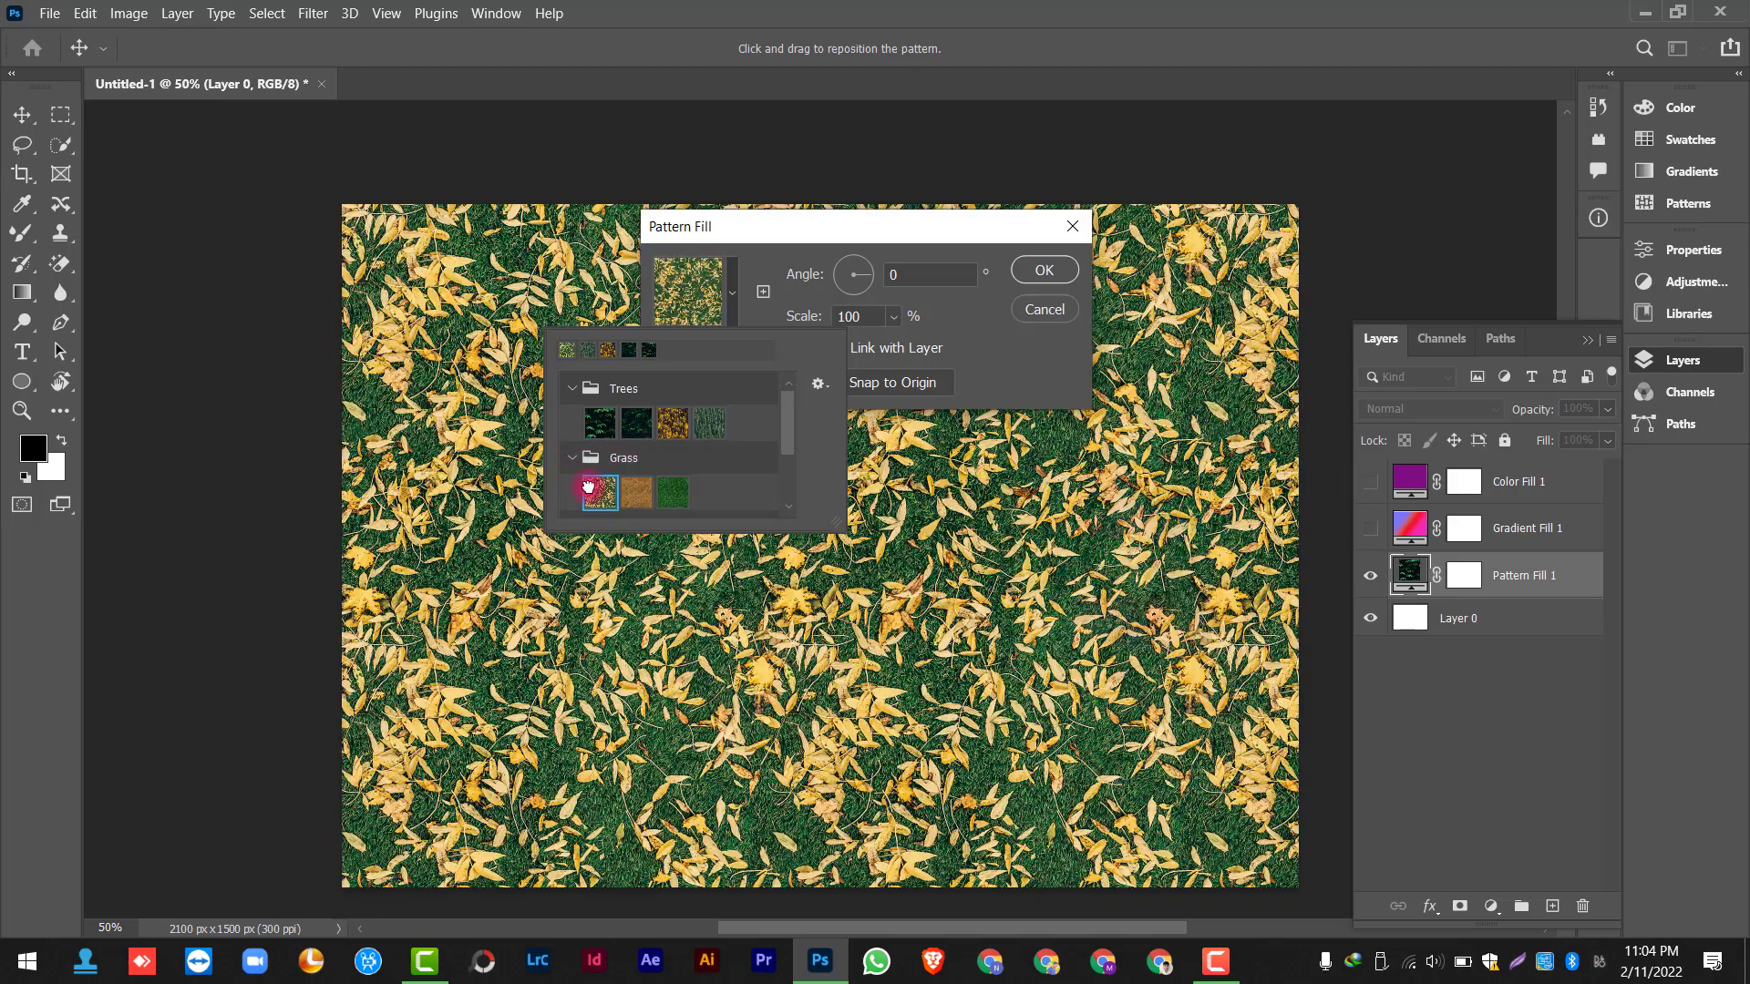
pyautogui.click(636, 492)
pyautogui.click(674, 492)
pyautogui.click(600, 493)
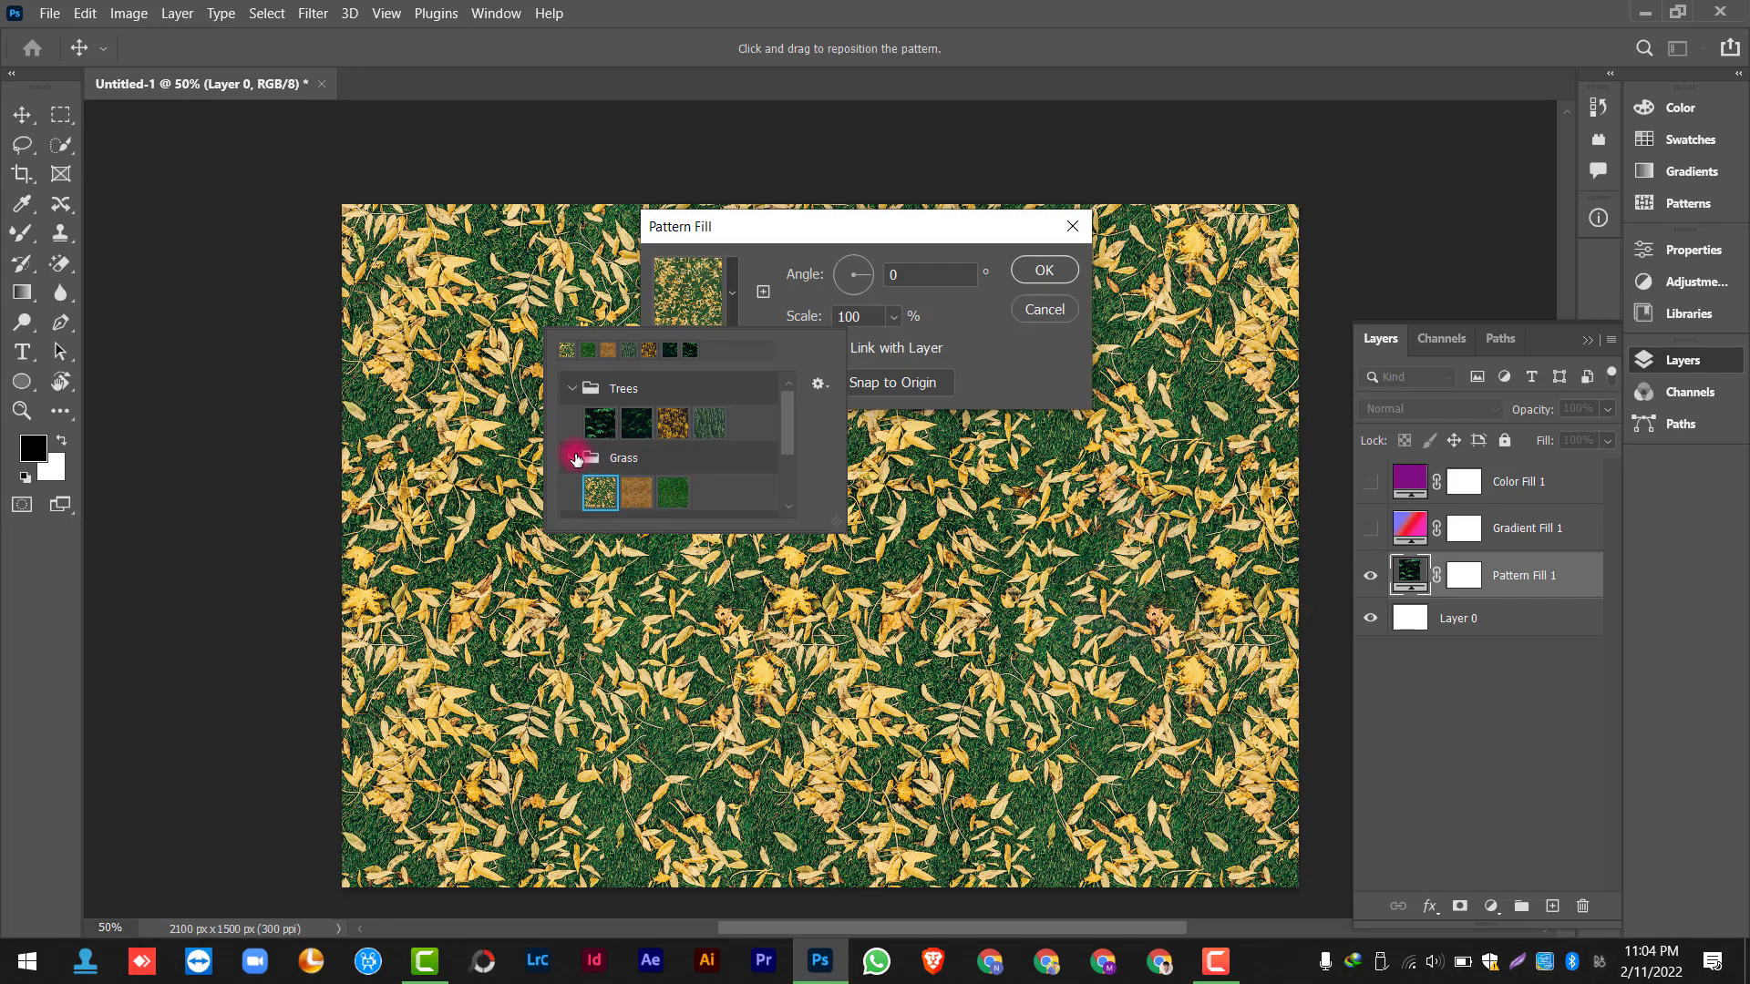
# Preview the Water patterns, then settle on the yellow leaves on grass pattern
pyautogui.click(574, 457)
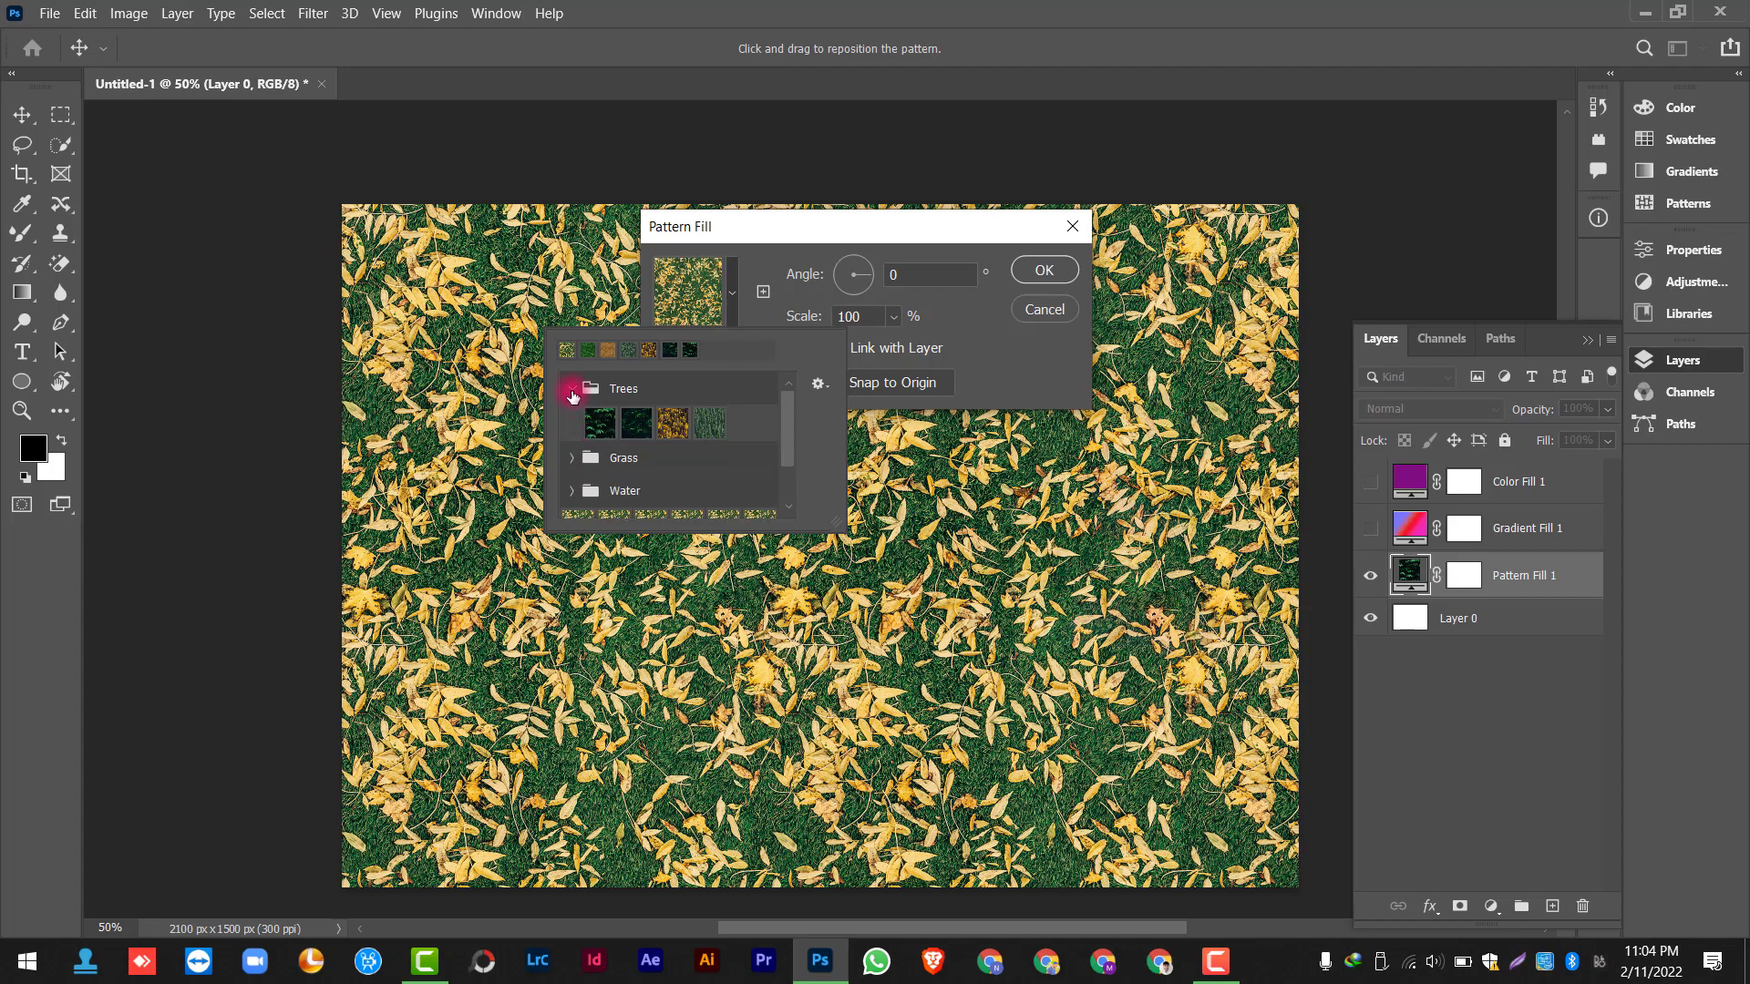
pyautogui.click(572, 390)
pyautogui.click(572, 455)
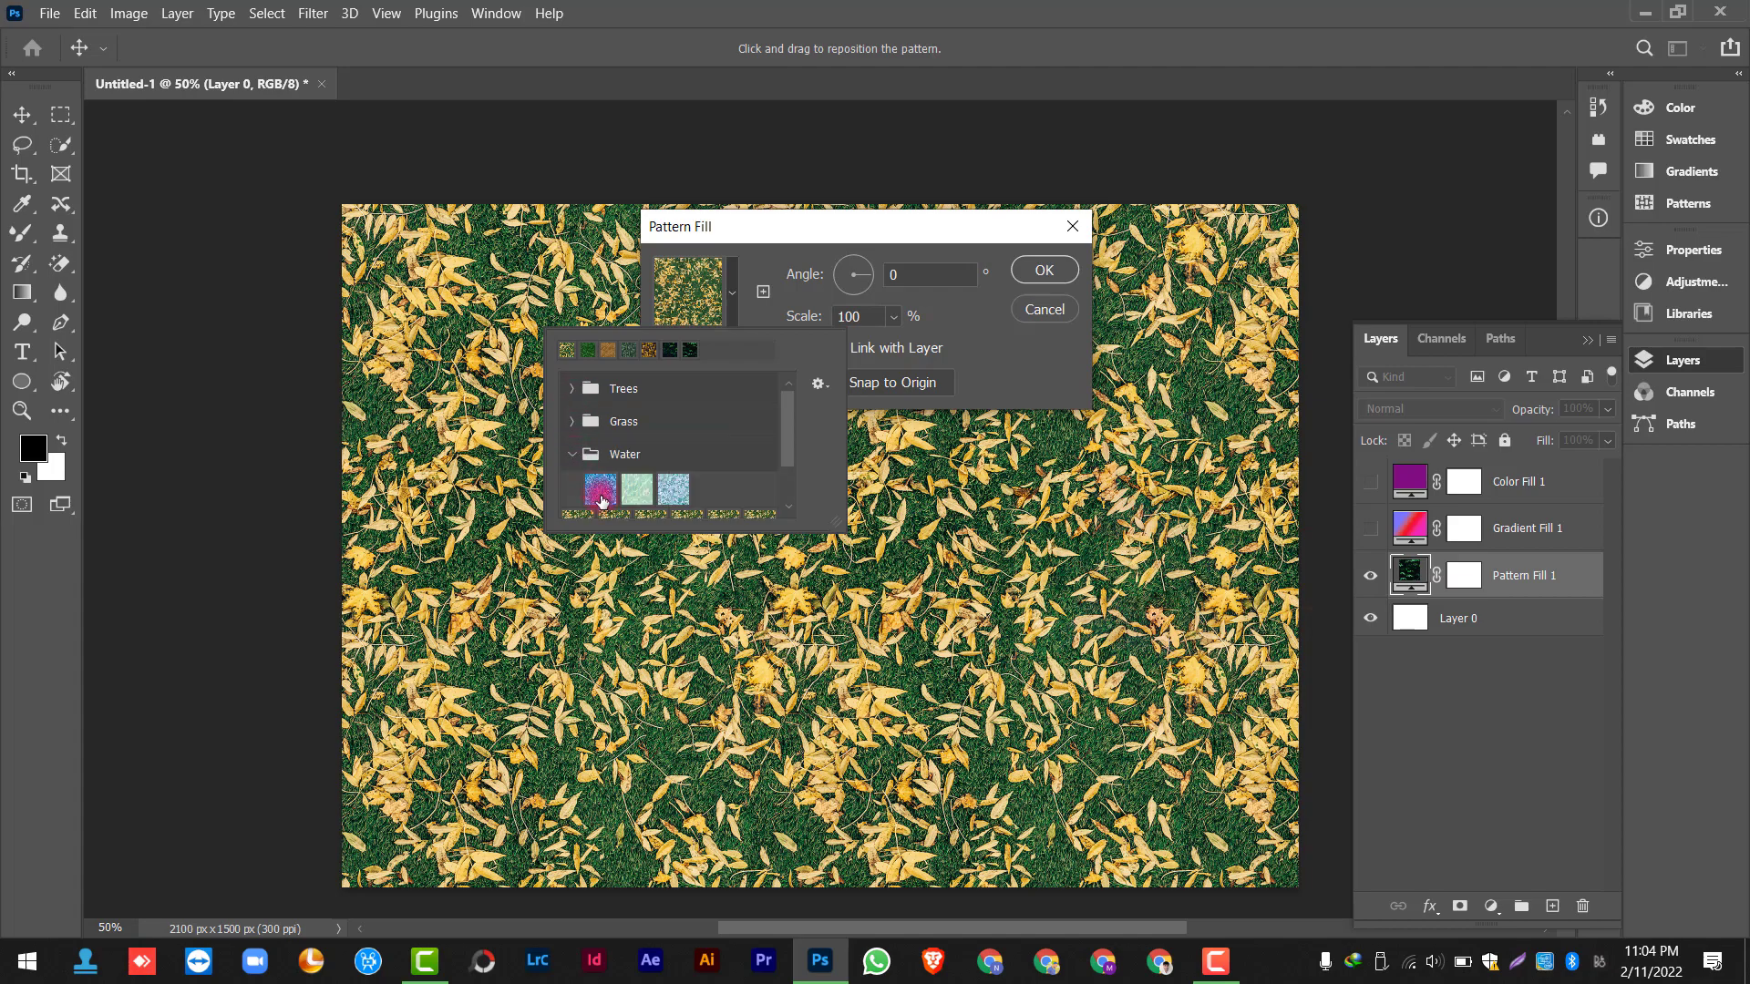
pyautogui.click(602, 492)
pyautogui.click(637, 489)
pyautogui.click(674, 489)
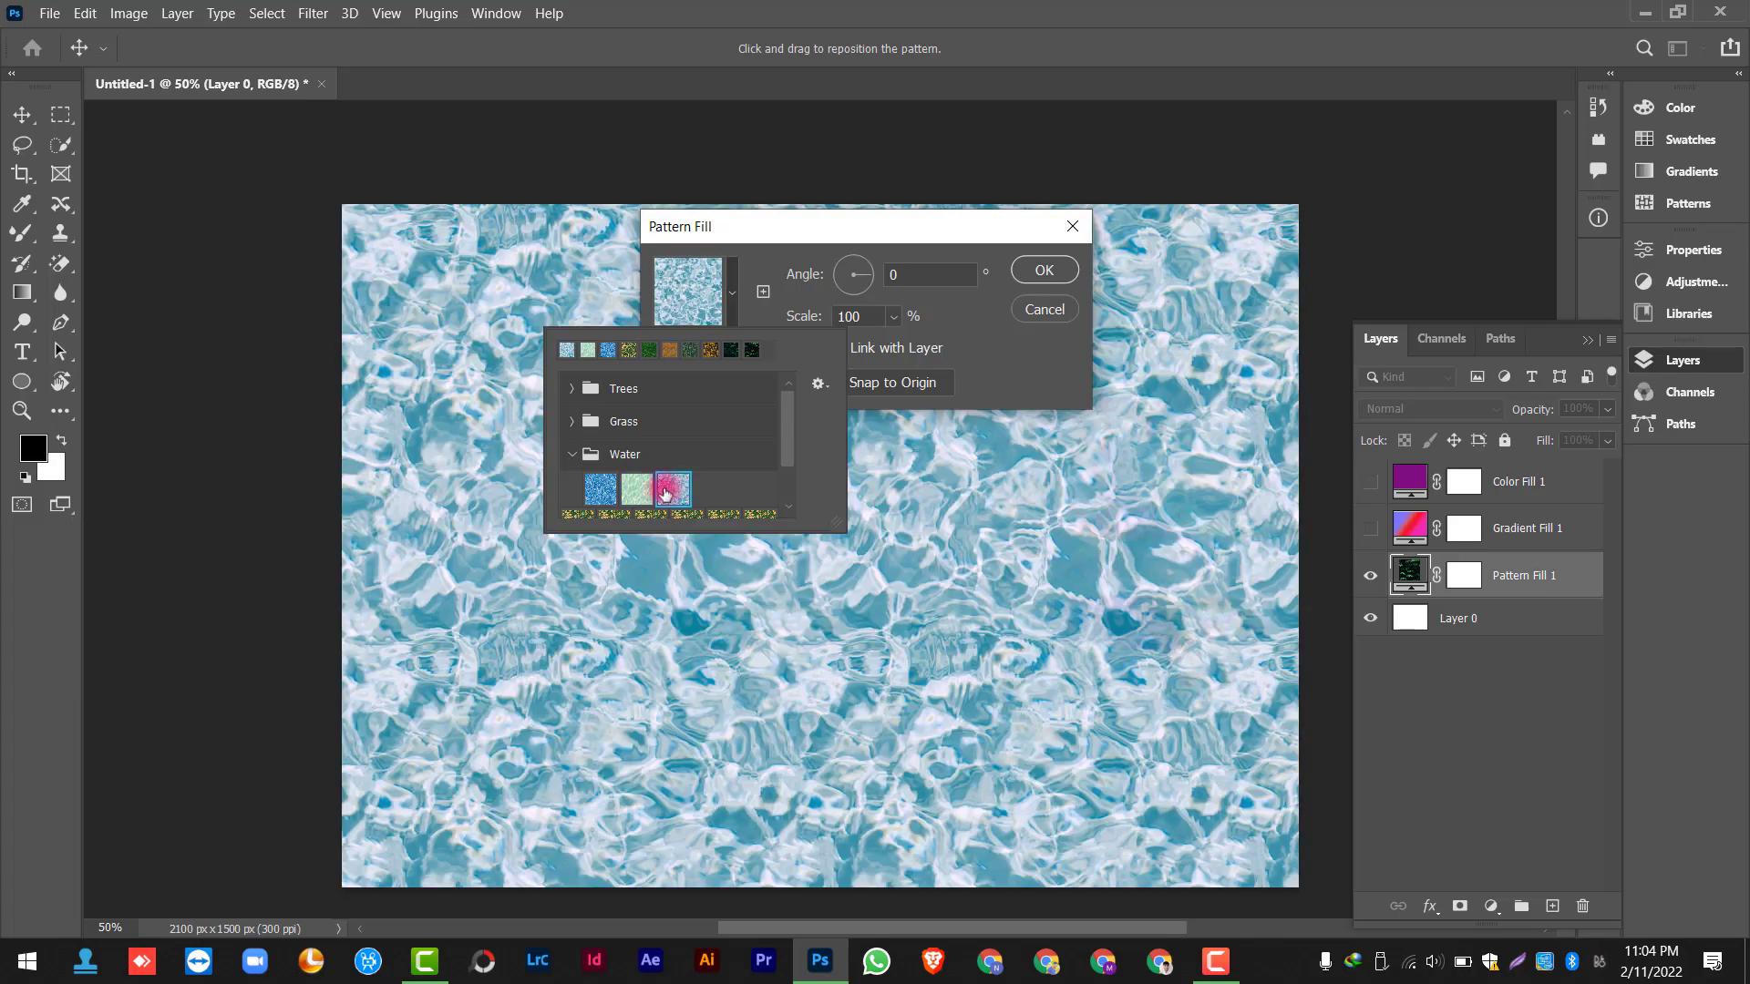
pyautogui.click(593, 492)
pyautogui.click(572, 421)
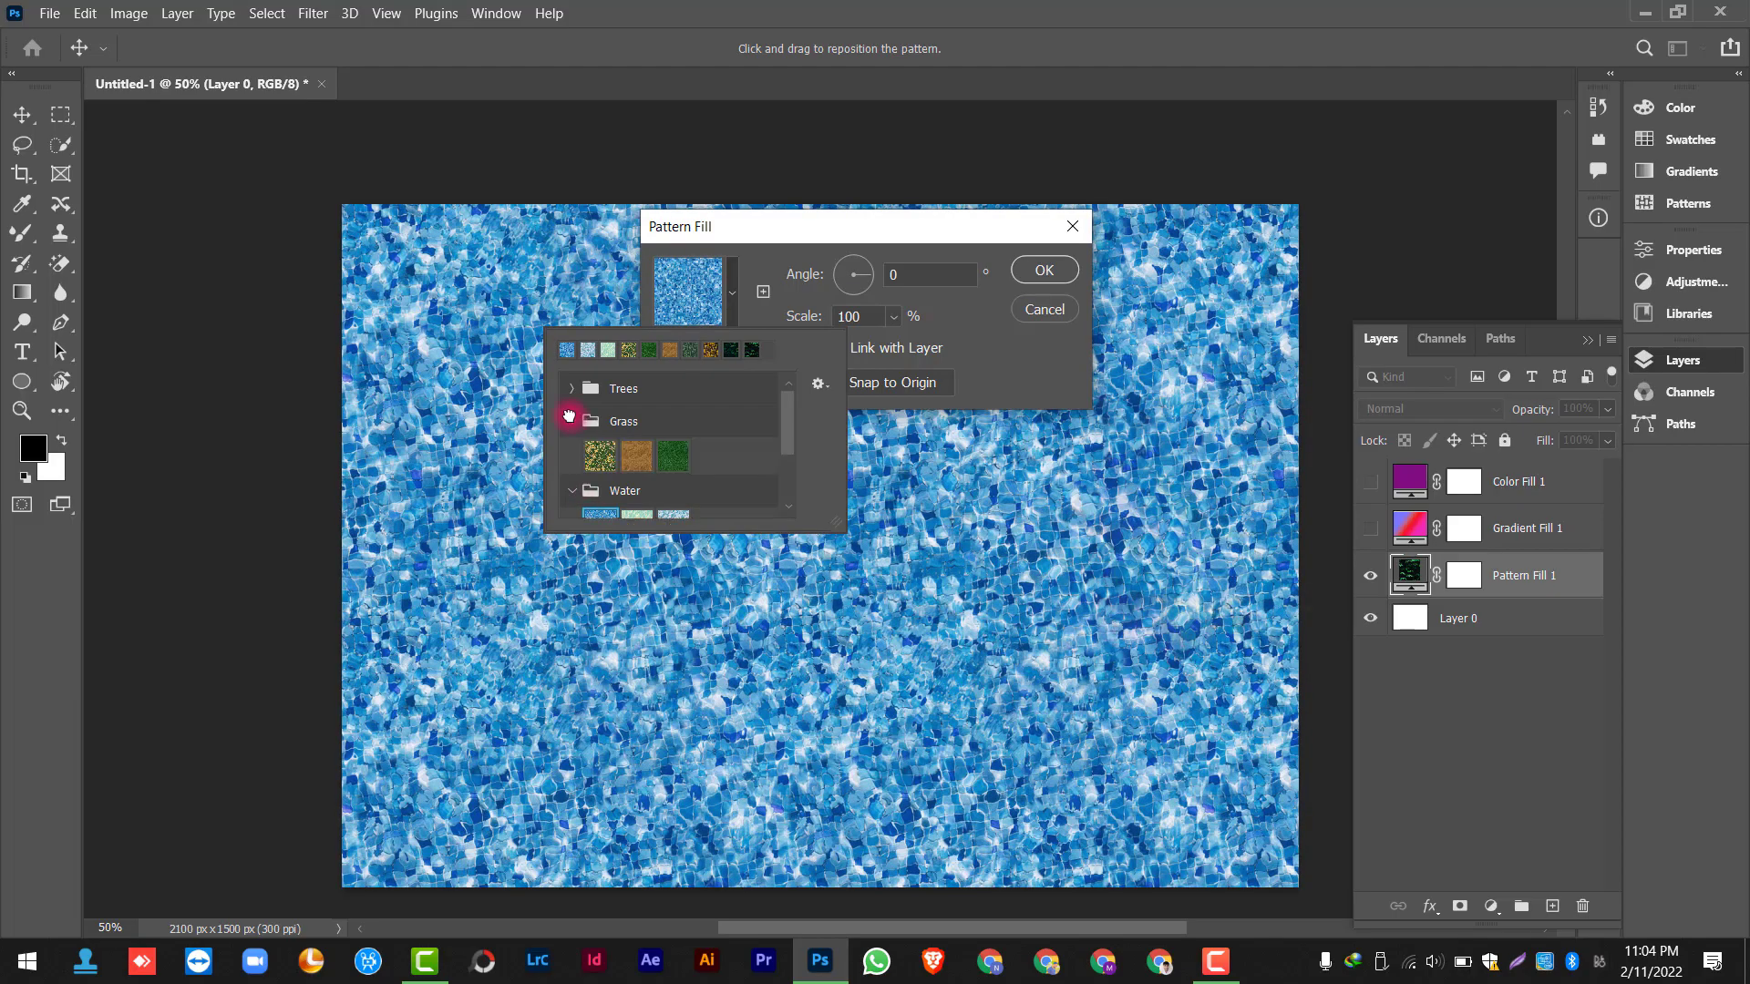
pyautogui.click(596, 453)
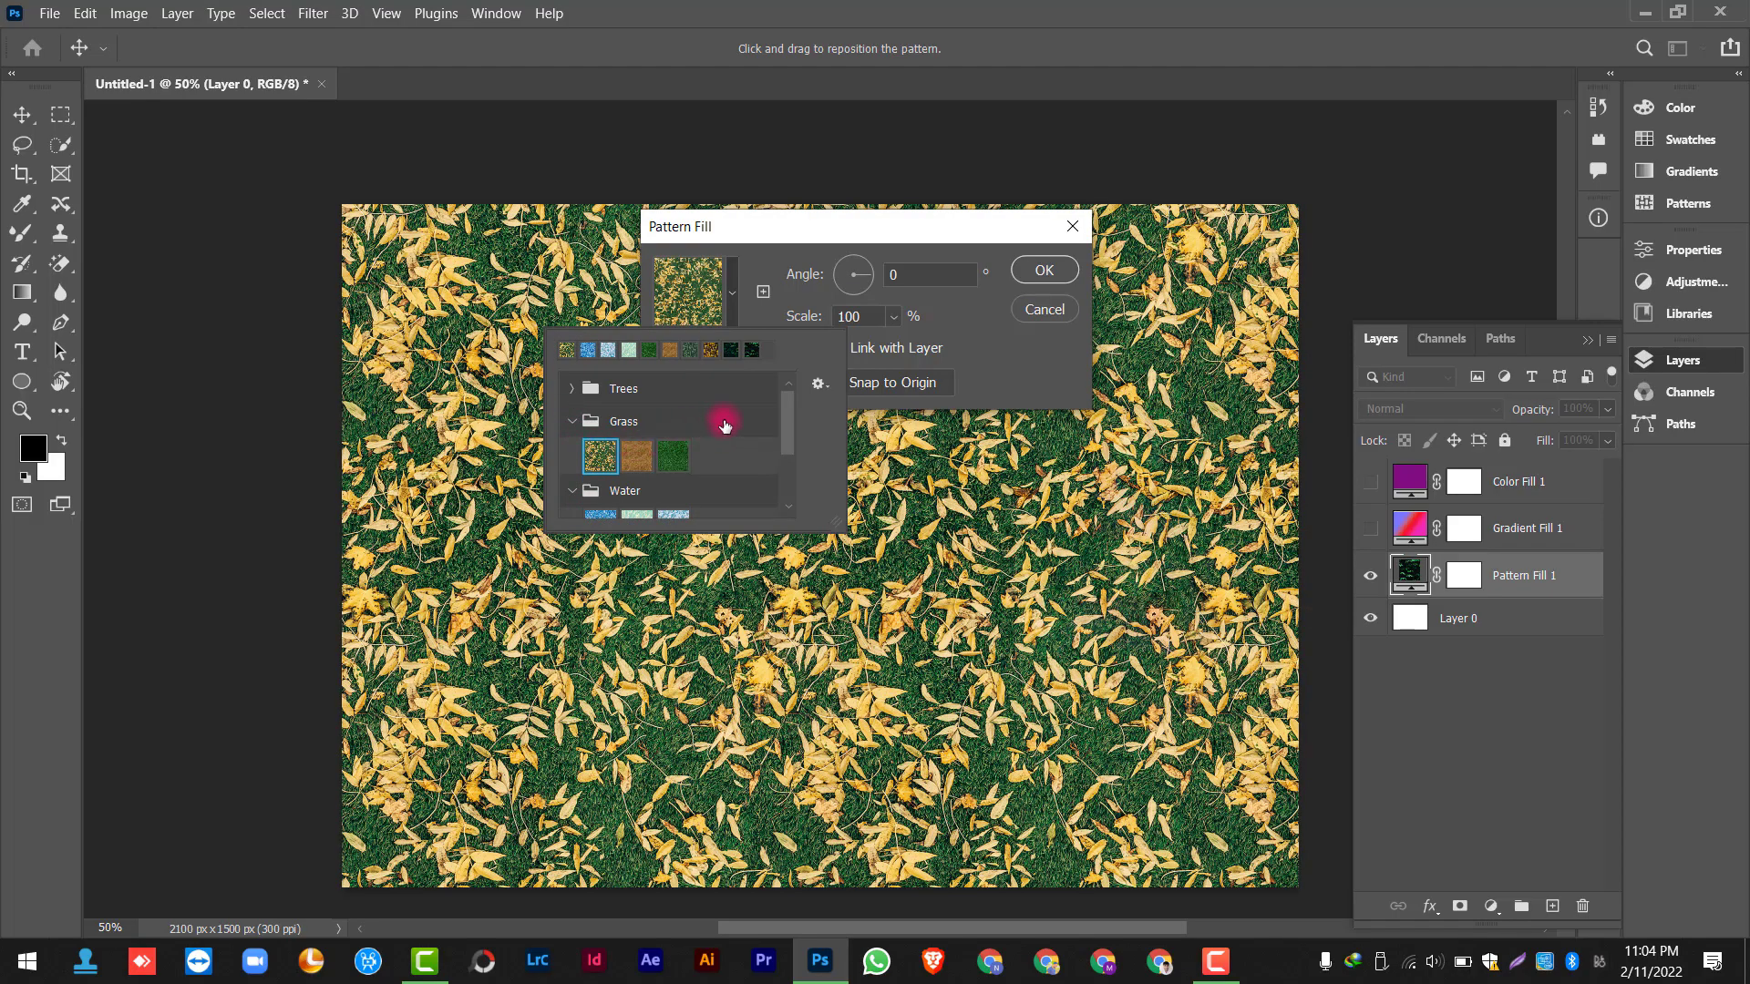
pyautogui.click(1021, 278)
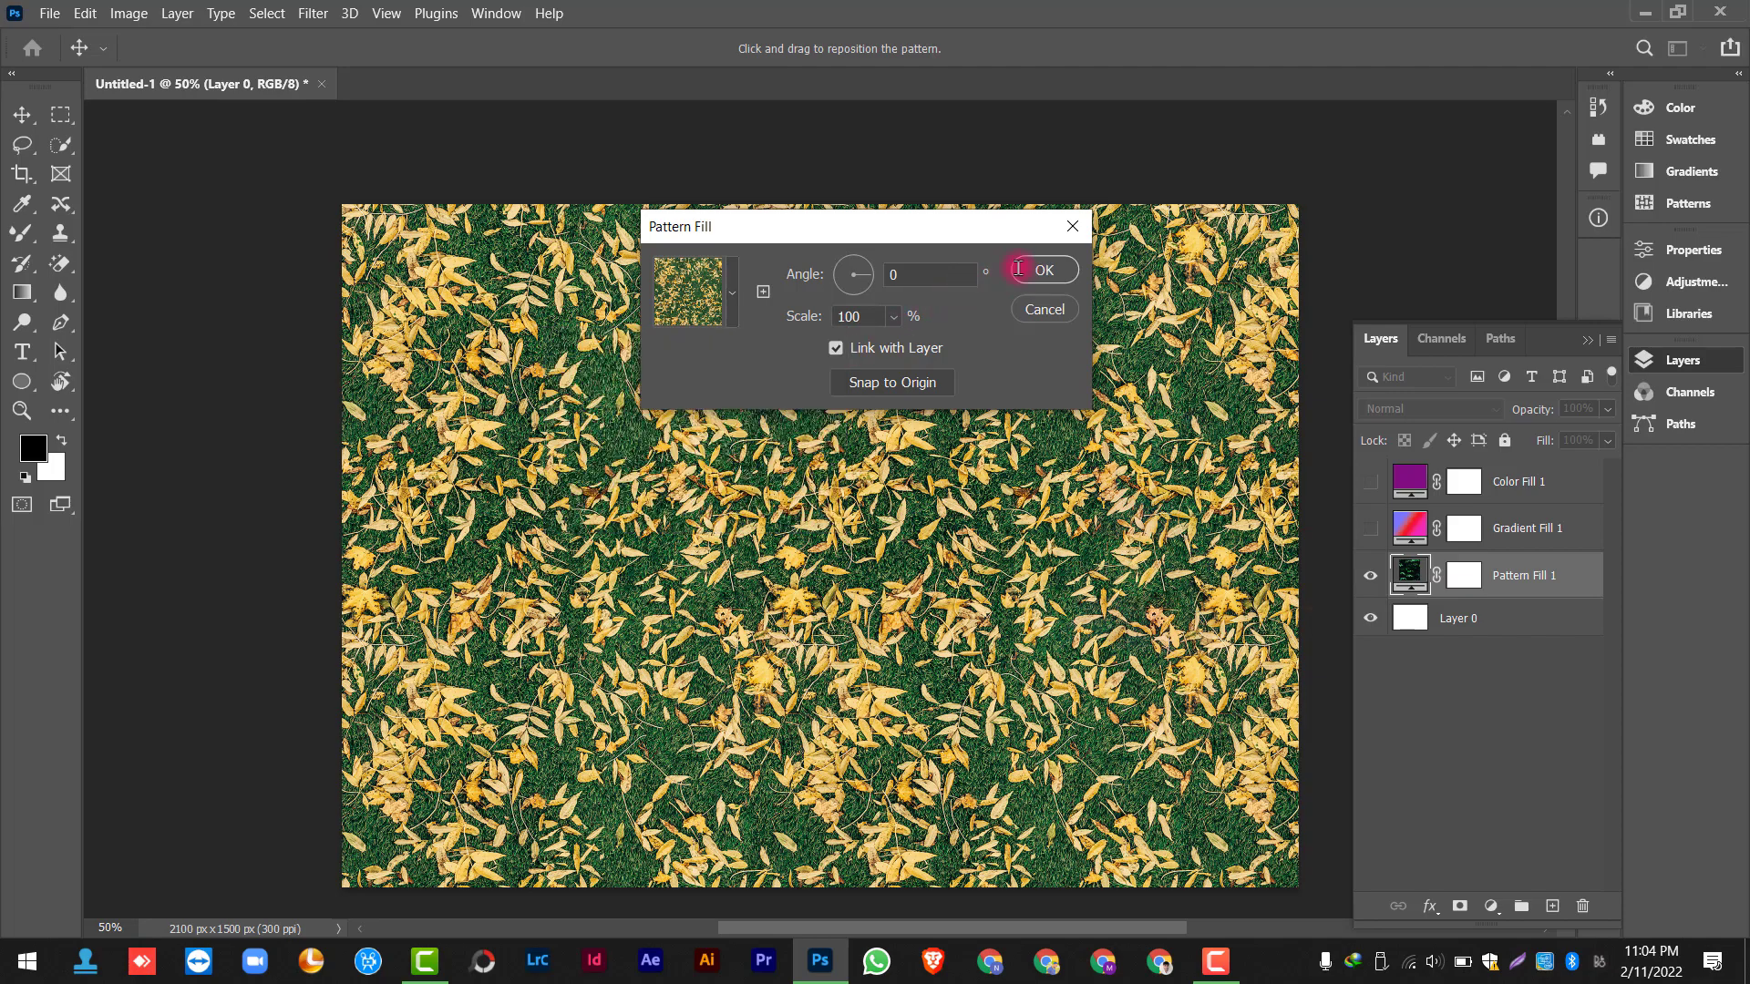
# Rotate the leaf-on-grass pattern to -96.77° and confirm the Pattern Fill
pyautogui.click(853, 285)
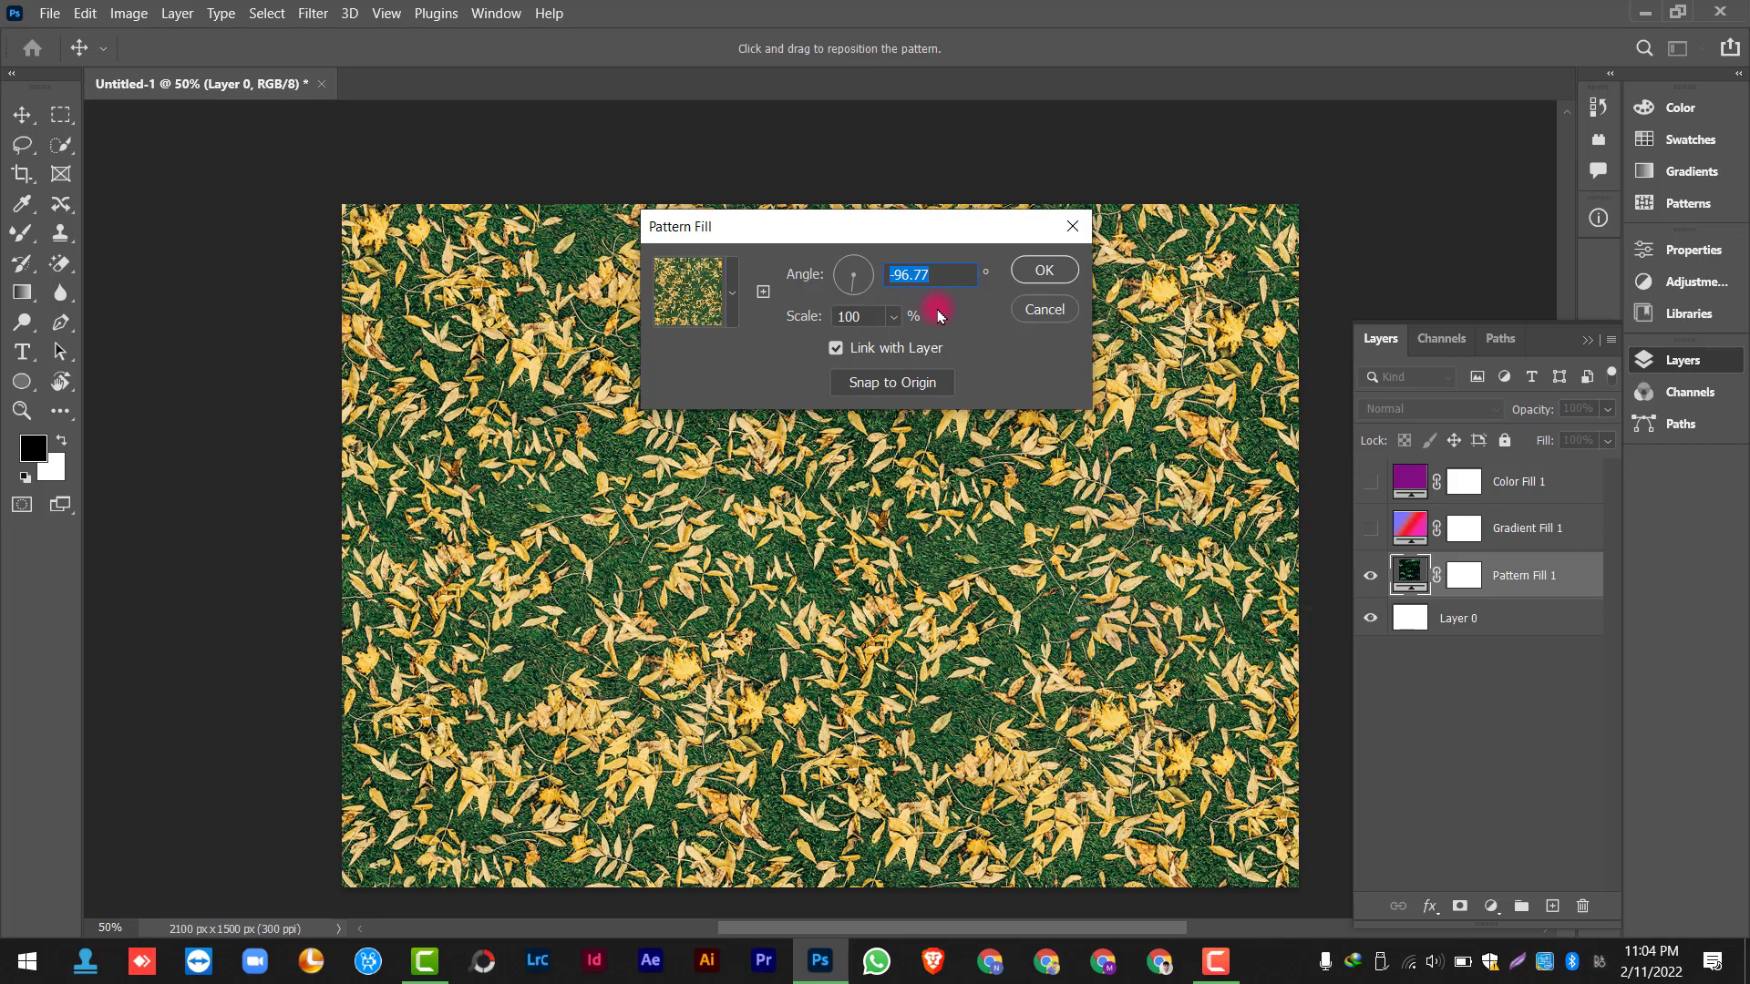
pyautogui.press('z')
pyautogui.click(1045, 270)
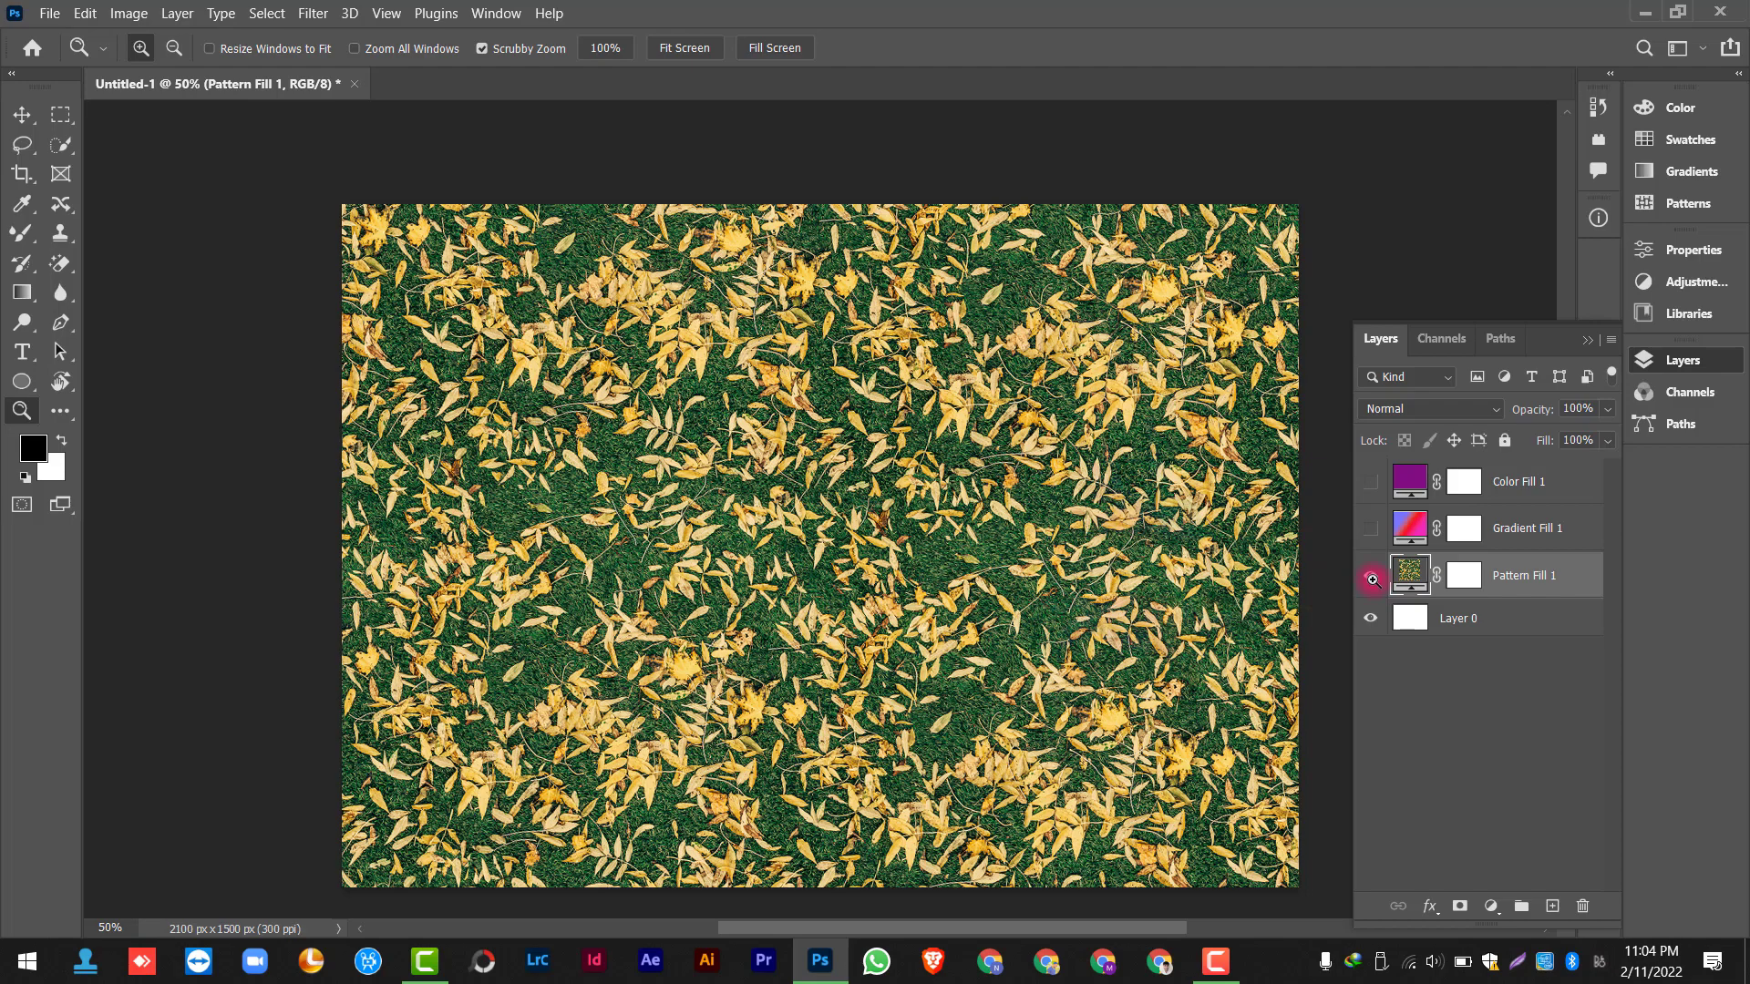
# Toggle the visibility of the pattern, purple colour and gradient fill layers in turn to compare them
pyautogui.click(1372, 579)
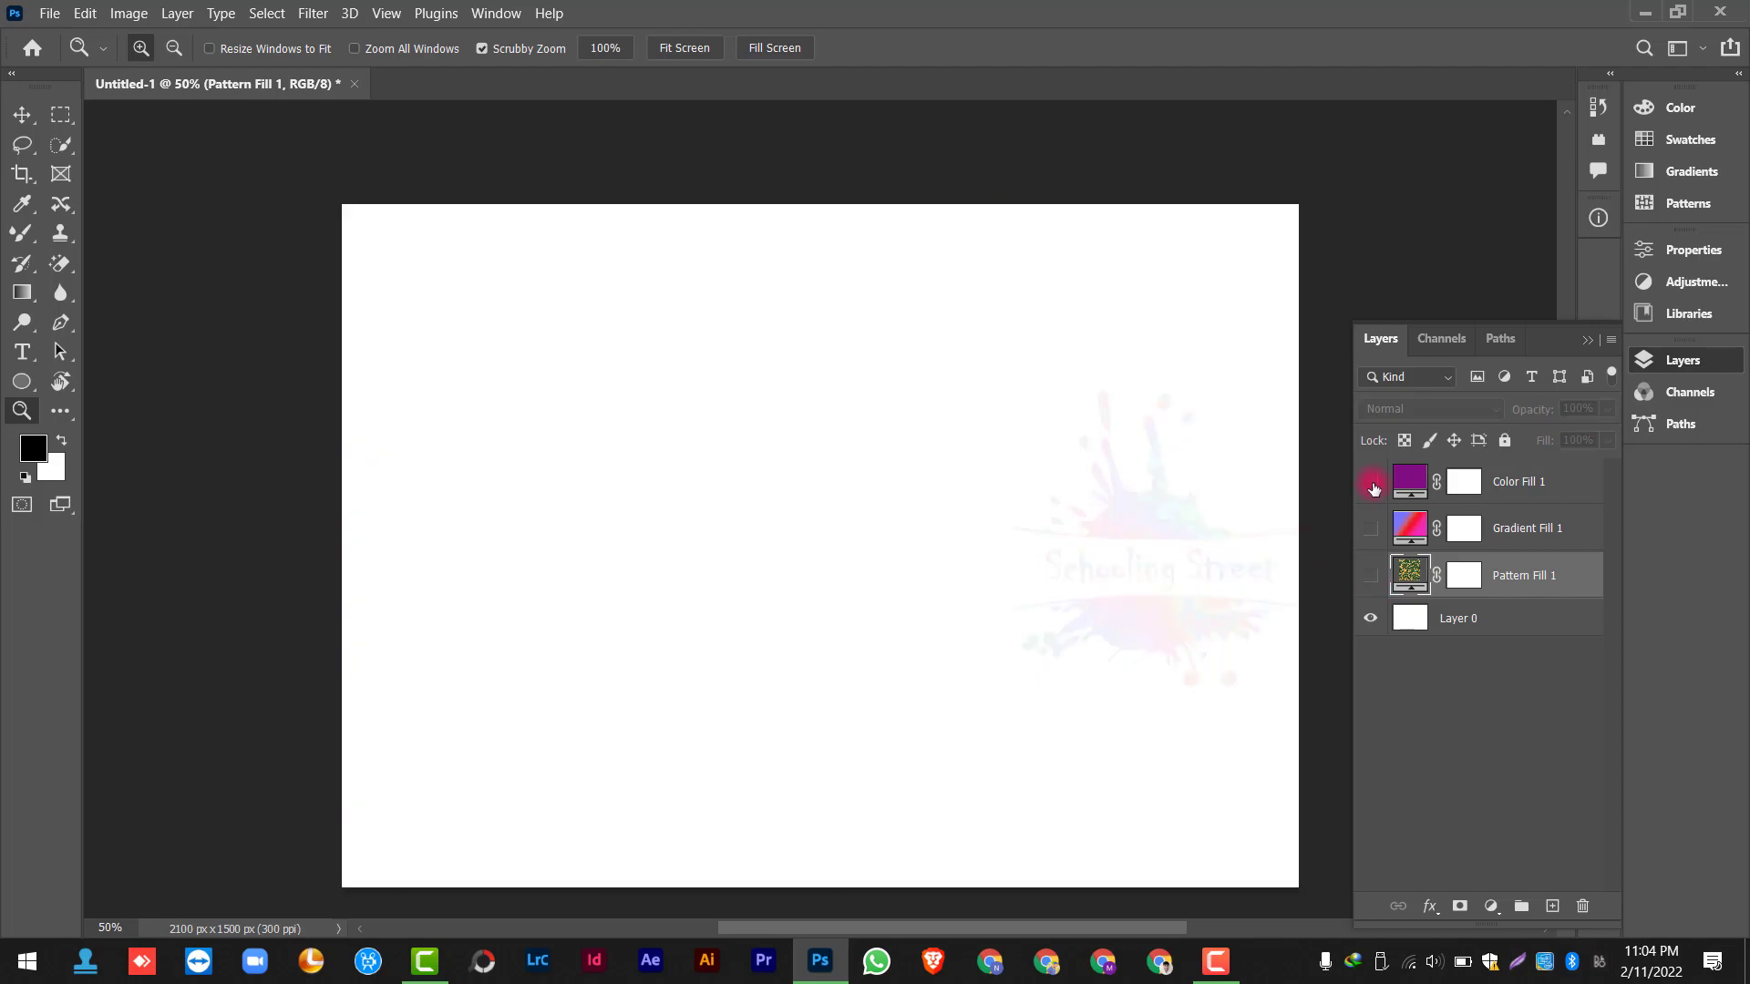
pyautogui.click(1371, 483)
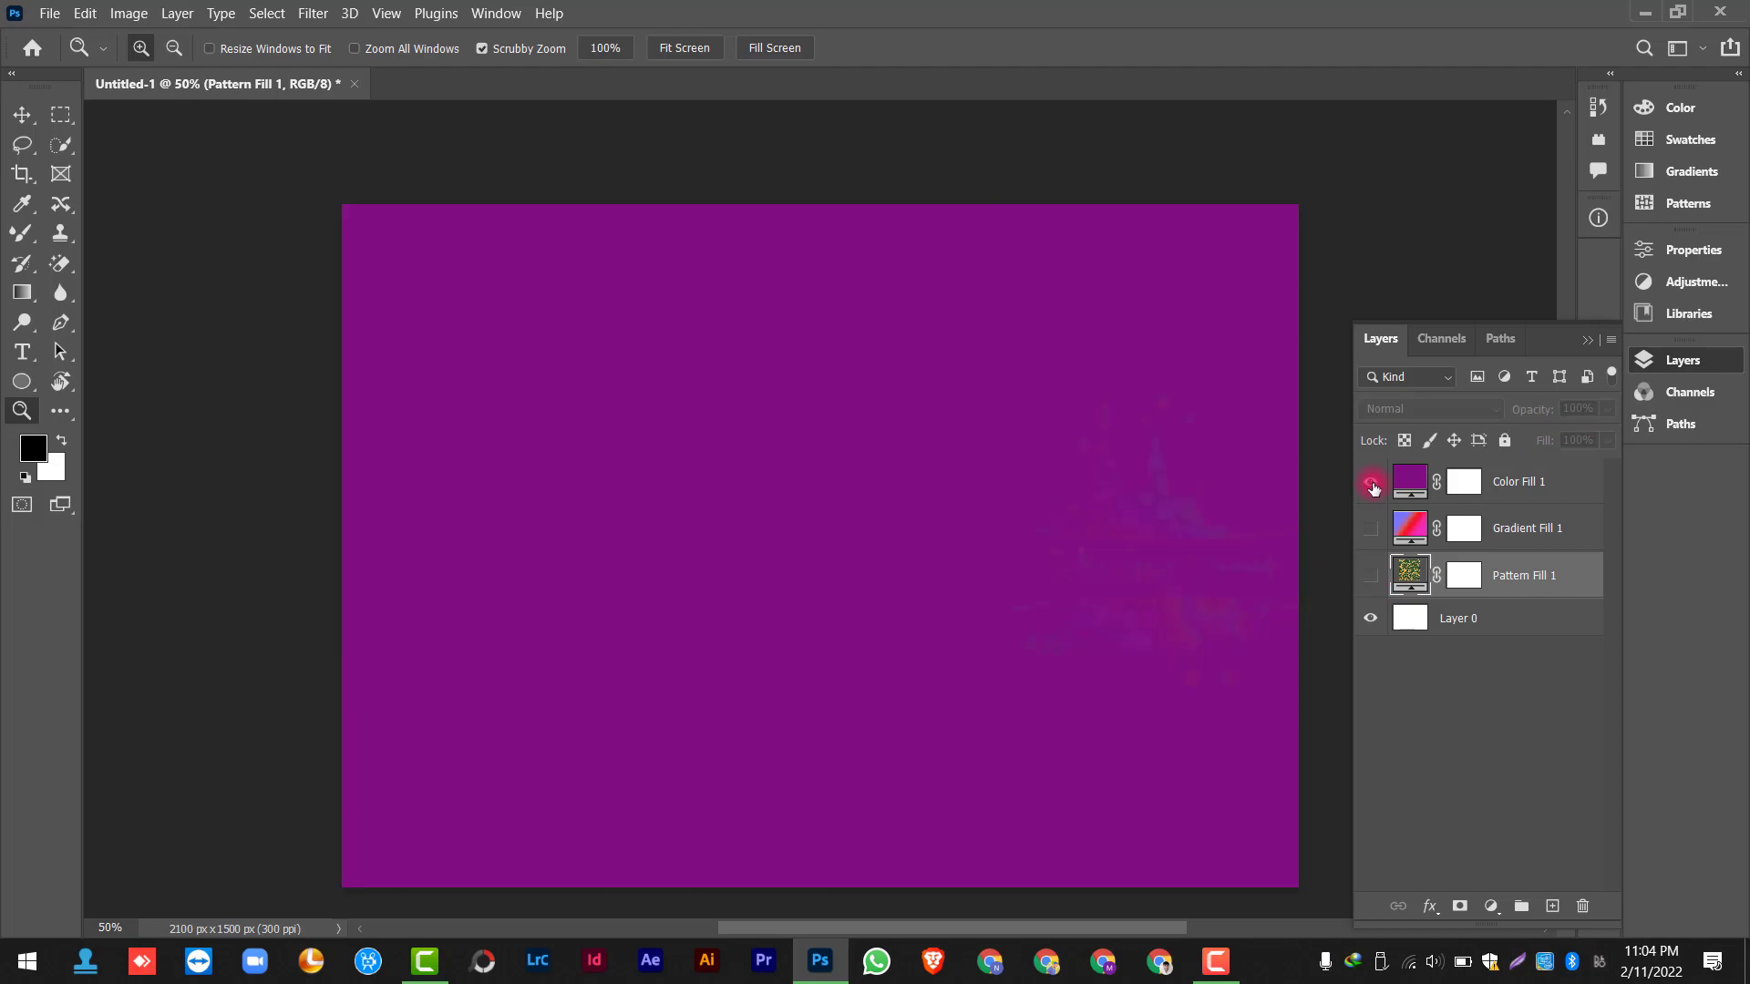
pyautogui.click(1371, 483)
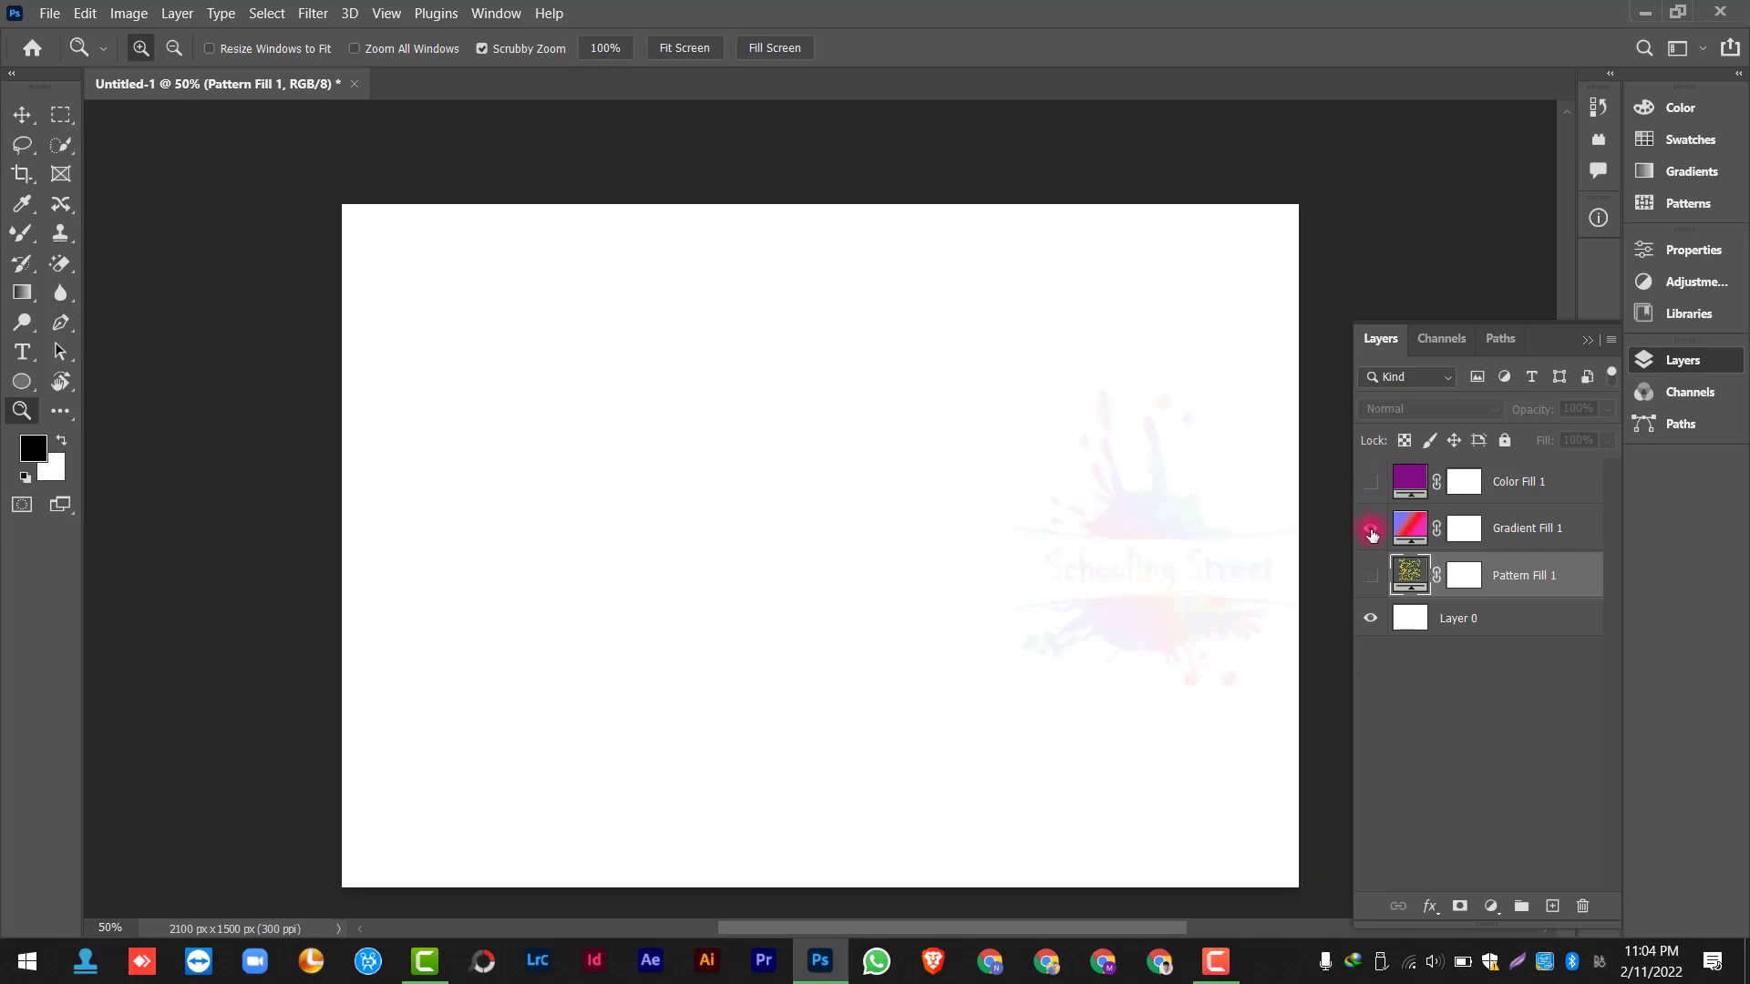
pyautogui.click(1372, 530)
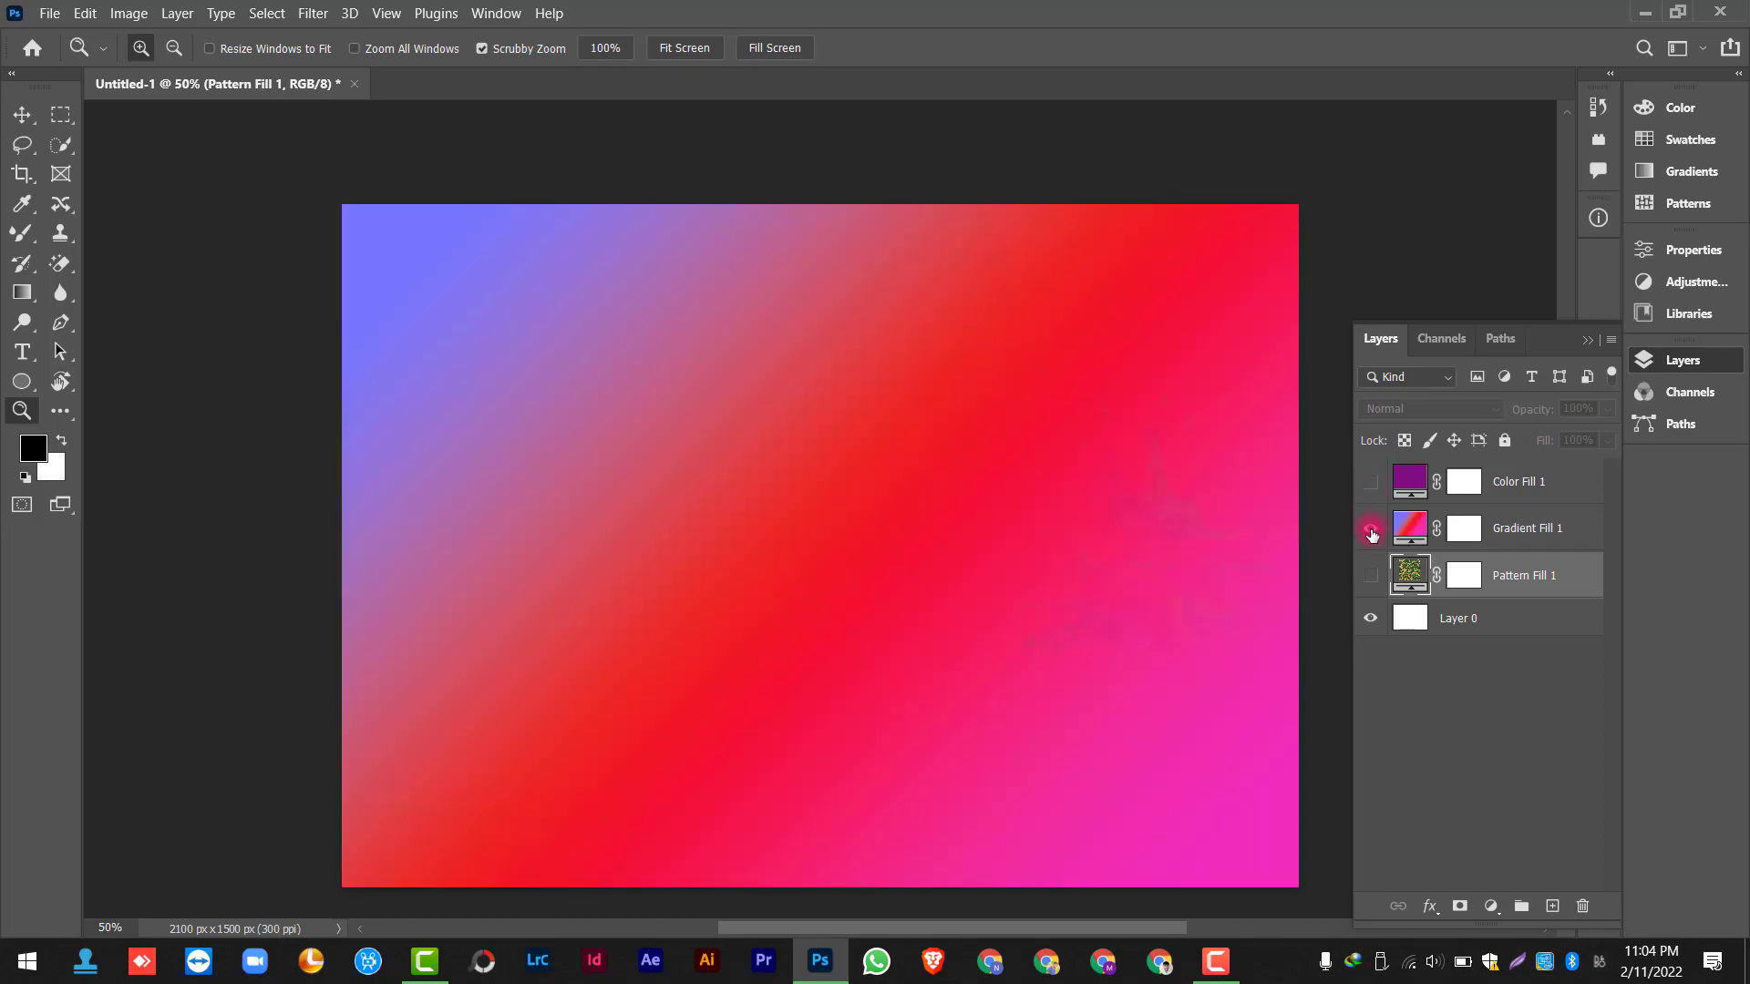
pyautogui.click(1372, 532)
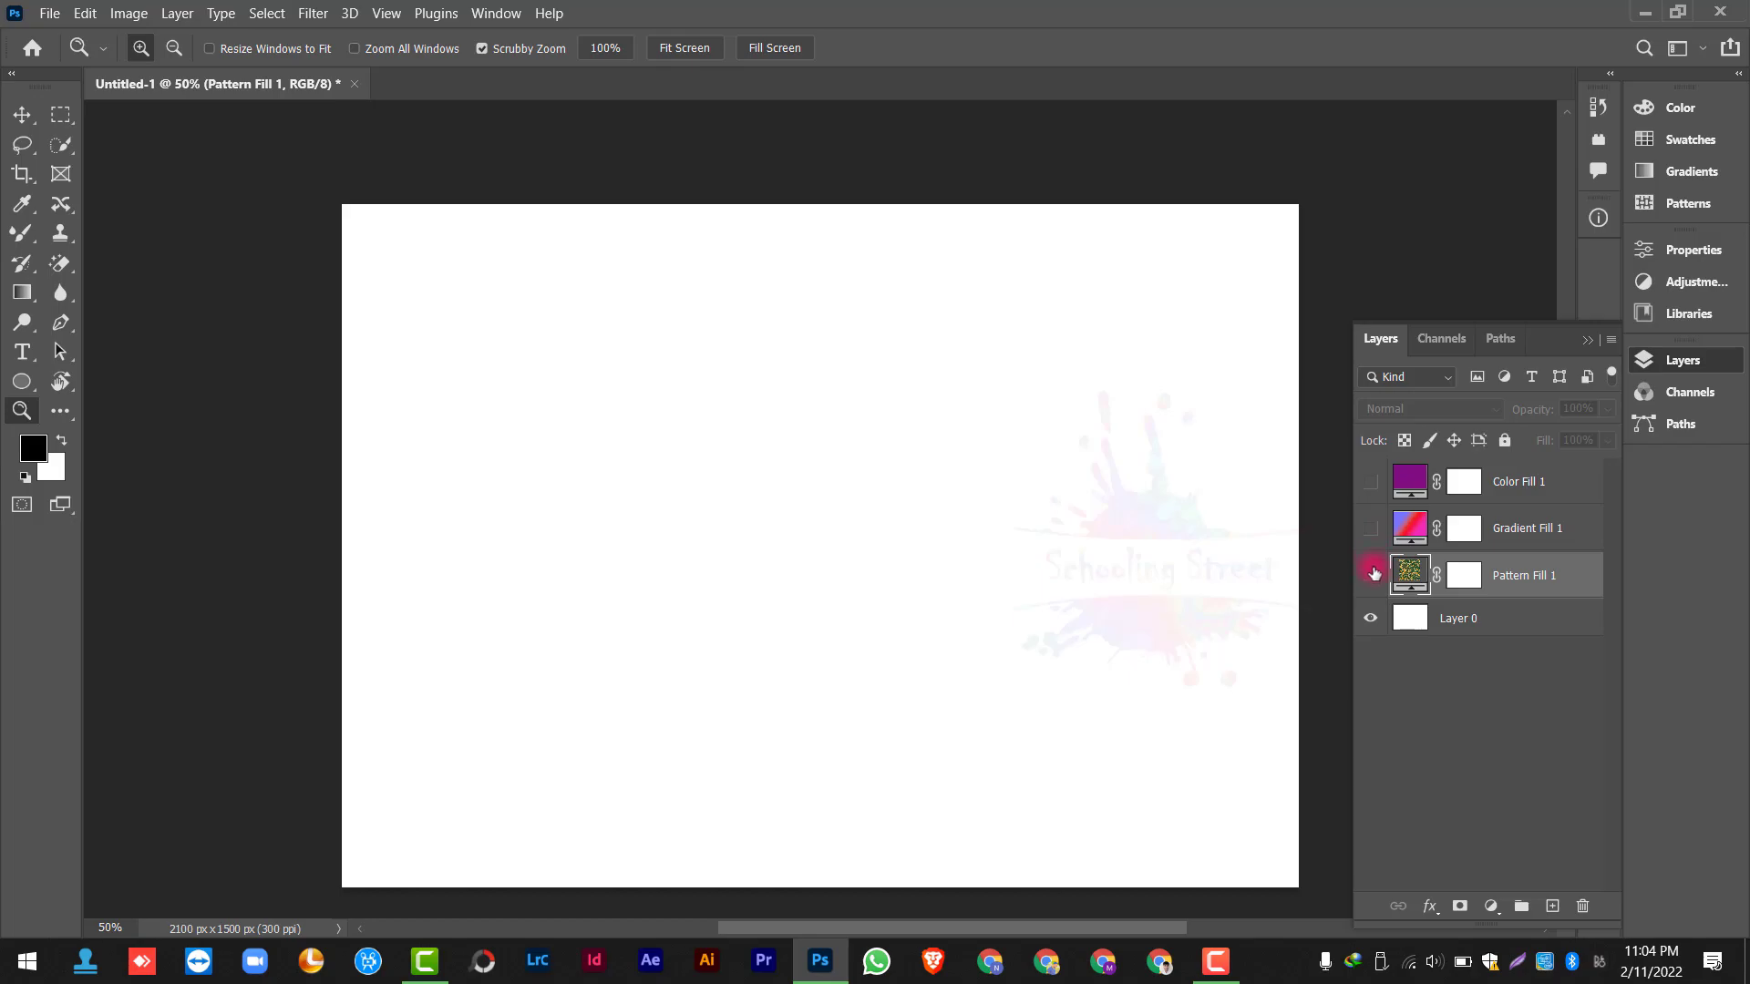
pyautogui.click(1372, 576)
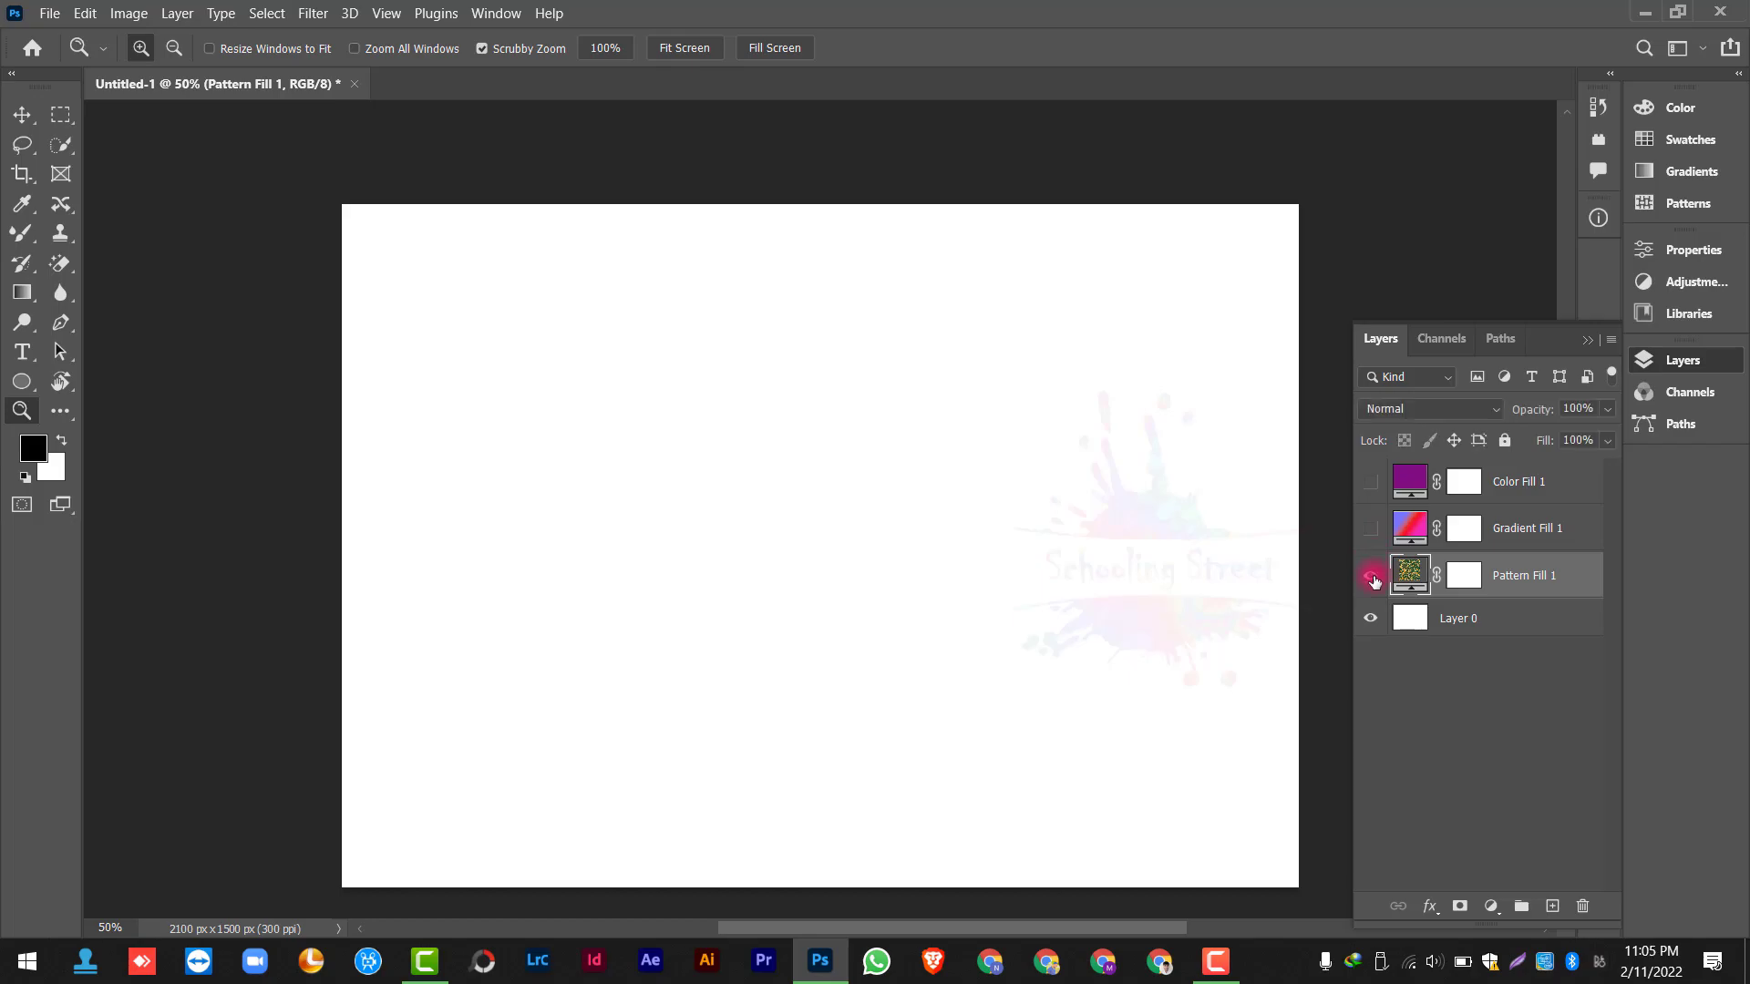